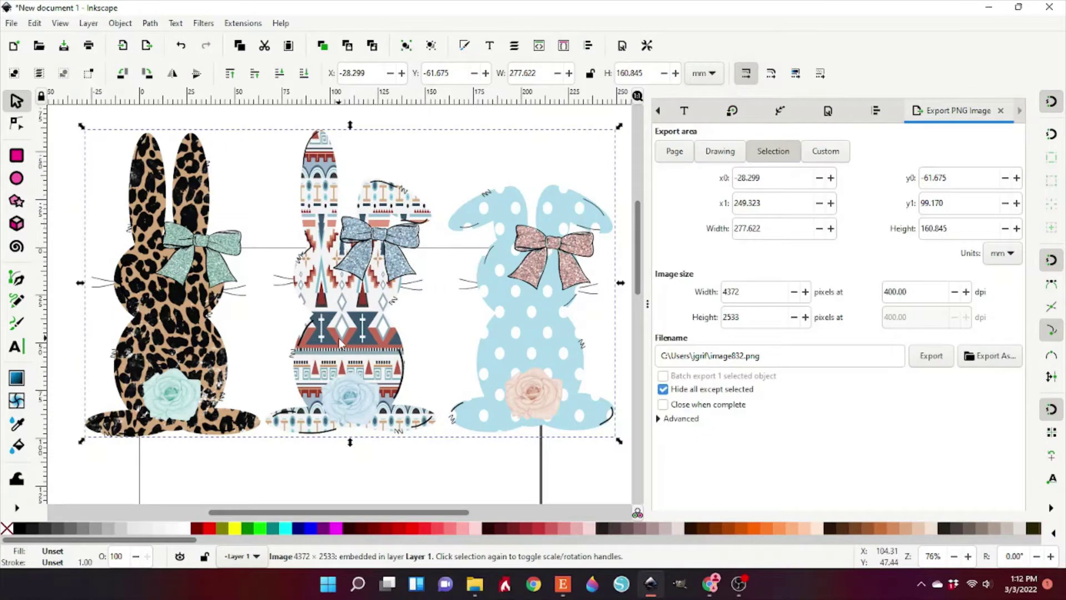
- Select the finished three-bunny picture and delete it, leaving an empty page
{"action": "left_click", "coordinate": [339, 338]}
{"action": "key", "text": "Delete"}
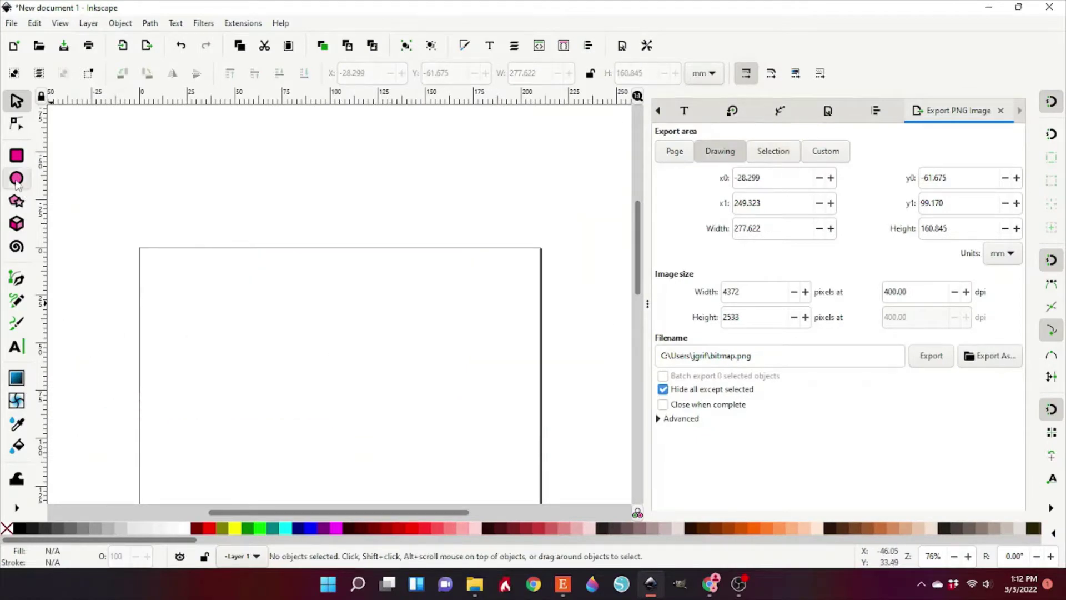
- Draw ellipses for the bunny's body, round head, one tall ear and one foot
{"action": "left_click", "coordinate": [16, 179]}
{"action": "left_click_drag", "start_coordinate": [313, 293], "coordinate": [382, 405]}
{"action": "mouse_move", "coordinate": [325, 230]}
{"action": "left_mouse_down"}
{"action": "mouse_move", "coordinate": [416, 310]}
{"action": "mouse_move", "coordinate": [406, 311]}
{"action": "left_mouse_up"}
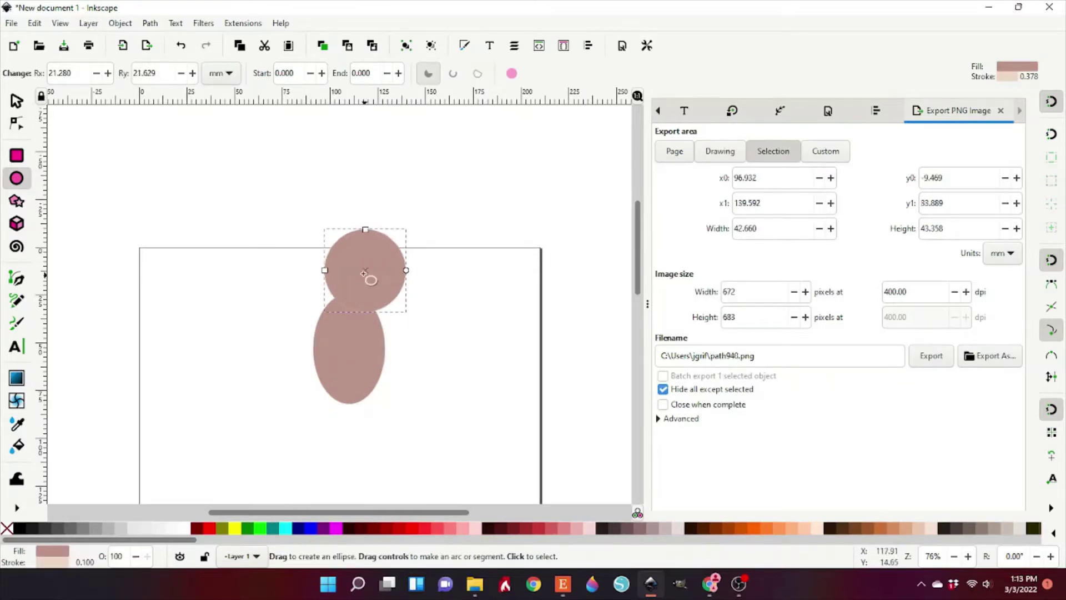
{"action": "mouse_move", "coordinate": [248, 168]}
{"action": "left_mouse_down"}
{"action": "mouse_move", "coordinate": [245, 261]}
{"action": "mouse_move", "coordinate": [228, 281]}
{"action": "mouse_move", "coordinate": [222, 274]}
{"action": "left_mouse_up"}
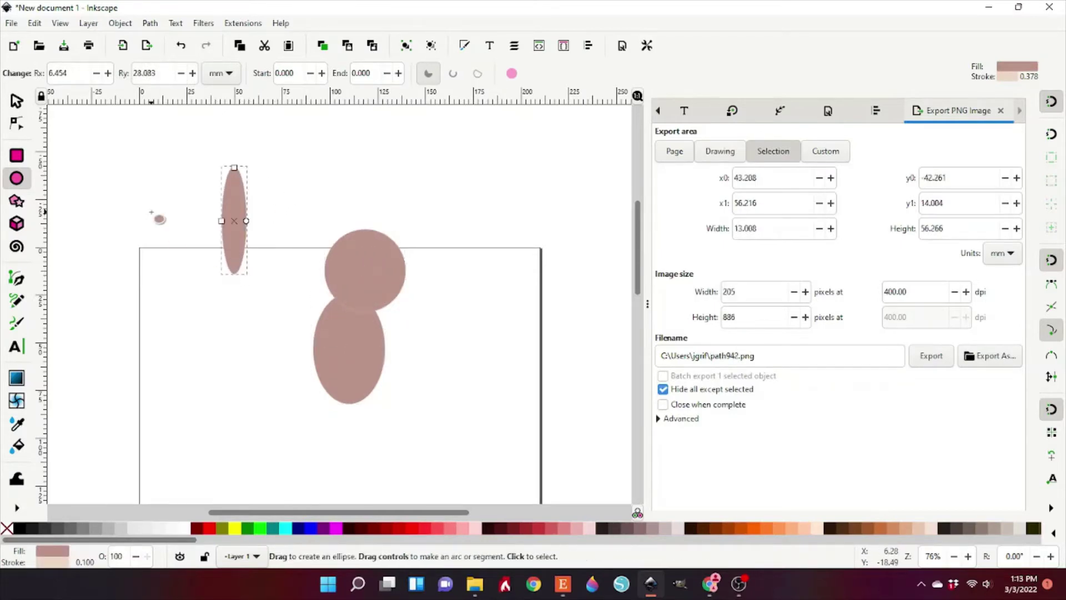
{"action": "left_click_drag", "start_coordinate": [229, 397], "coordinate": [272, 422]}
- Set the head onto the body, widen the body and line it up under the head
{"action": "left_click", "coordinate": [16, 100]}
{"action": "left_click_drag", "start_coordinate": [340, 275], "coordinate": [323, 283]}
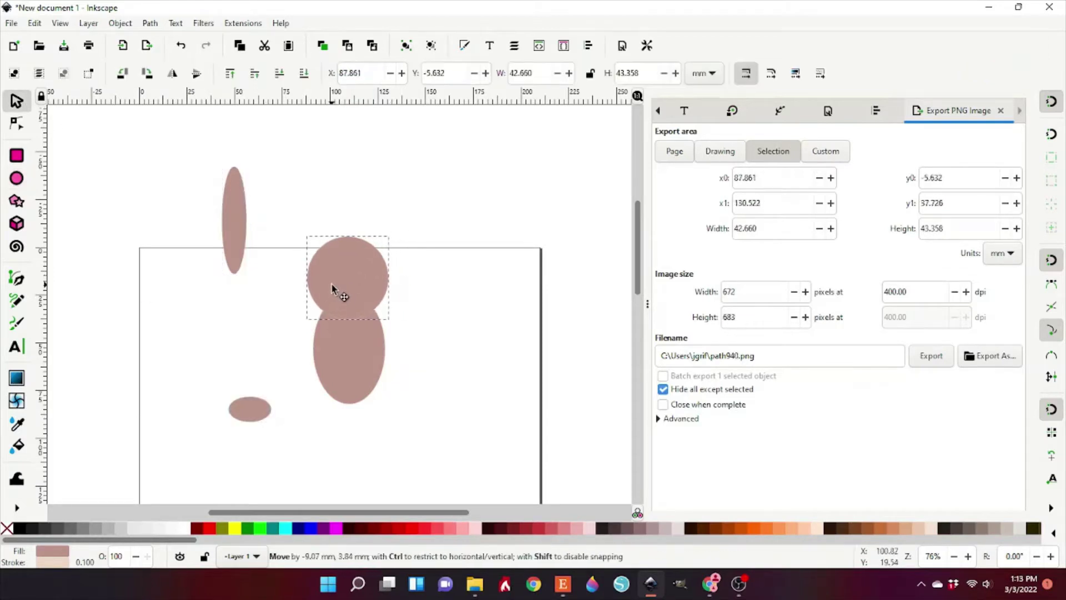
{"action": "left_click", "coordinate": [350, 395]}
{"action": "left_click_drag", "start_coordinate": [306, 351], "coordinate": [295, 350]}
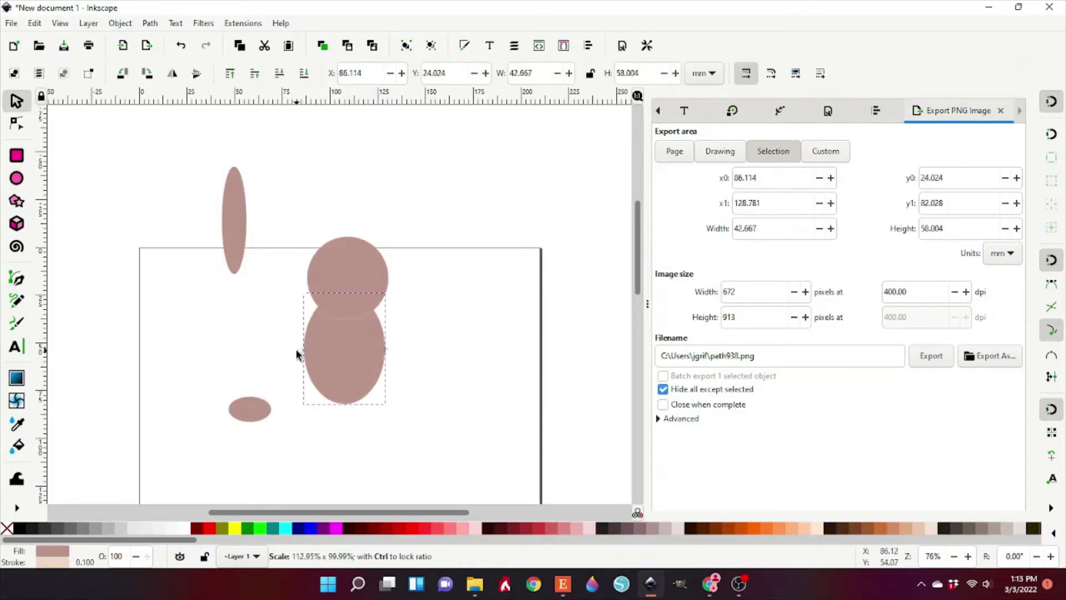
{"action": "left_click_drag", "start_coordinate": [345, 377], "coordinate": [346, 367]}
- Place the ear on top of the head, widen it slightly and duplicate it
{"action": "mouse_move", "coordinate": [247, 260]}
{"action": "left_mouse_down"}
{"action": "mouse_move", "coordinate": [351, 244]}
{"action": "mouse_move", "coordinate": [340, 251]}
{"action": "left_mouse_up"}
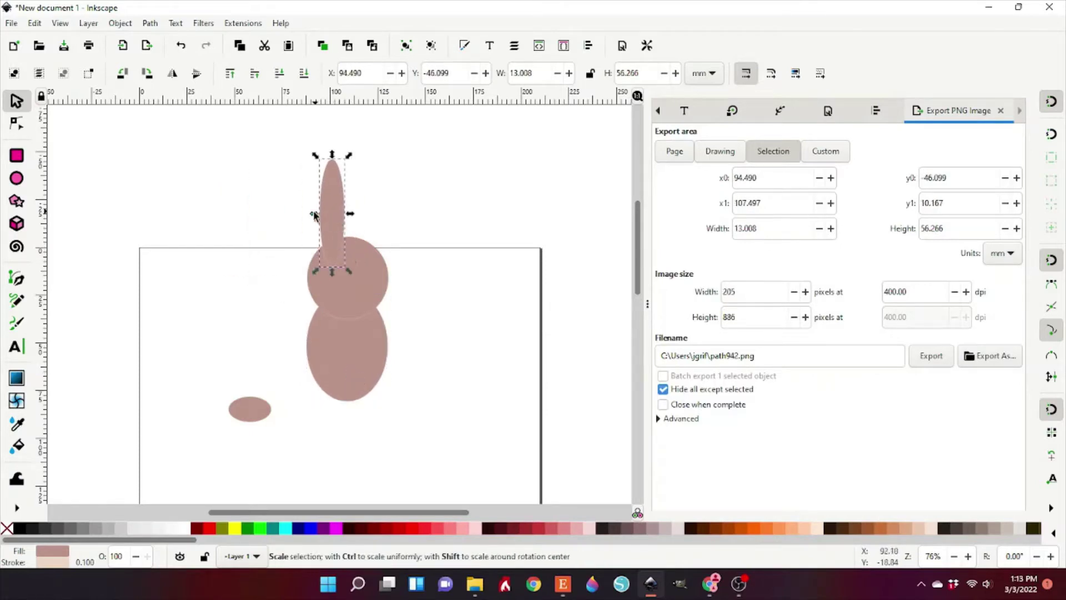
{"action": "left_click_drag", "start_coordinate": [315, 213], "coordinate": [367, 234]}
{"action": "right_click", "coordinate": [328, 214]}
{"action": "left_click", "coordinate": [369, 281]}
- Move the foot to the bottom of the body and duplicate it for a second foot
{"action": "mouse_move", "coordinate": [253, 408]}
{"action": "left_mouse_down"}
{"action": "mouse_move", "coordinate": [318, 387]}
{"action": "mouse_move", "coordinate": [386, 388]}
{"action": "left_mouse_up"}
{"action": "right_click", "coordinate": [321, 387]}
{"action": "left_click", "coordinate": [376, 102]}
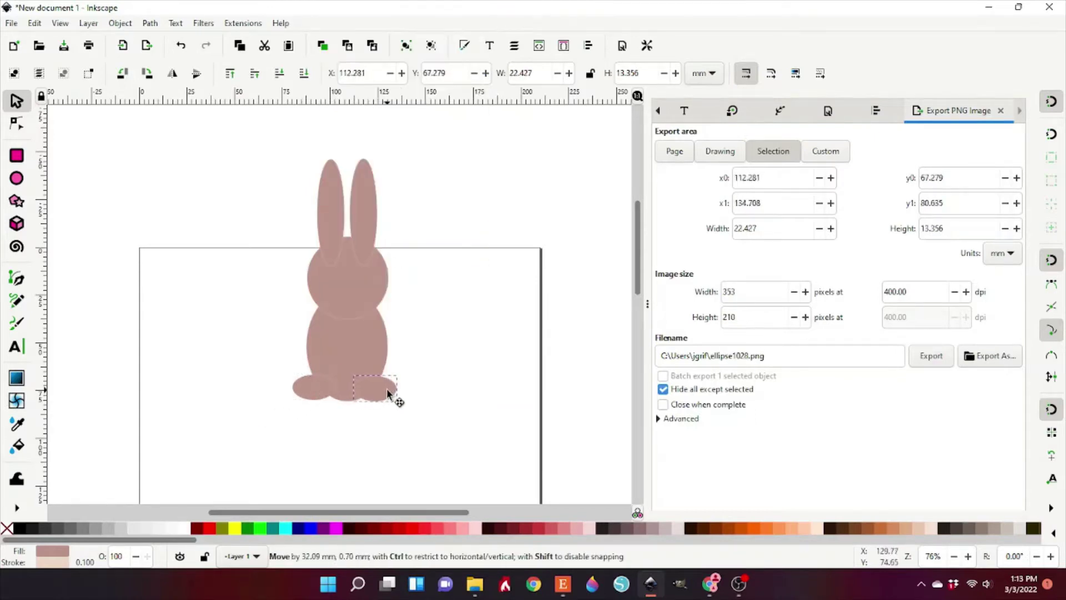
{"action": "left_click", "coordinate": [289, 426]}
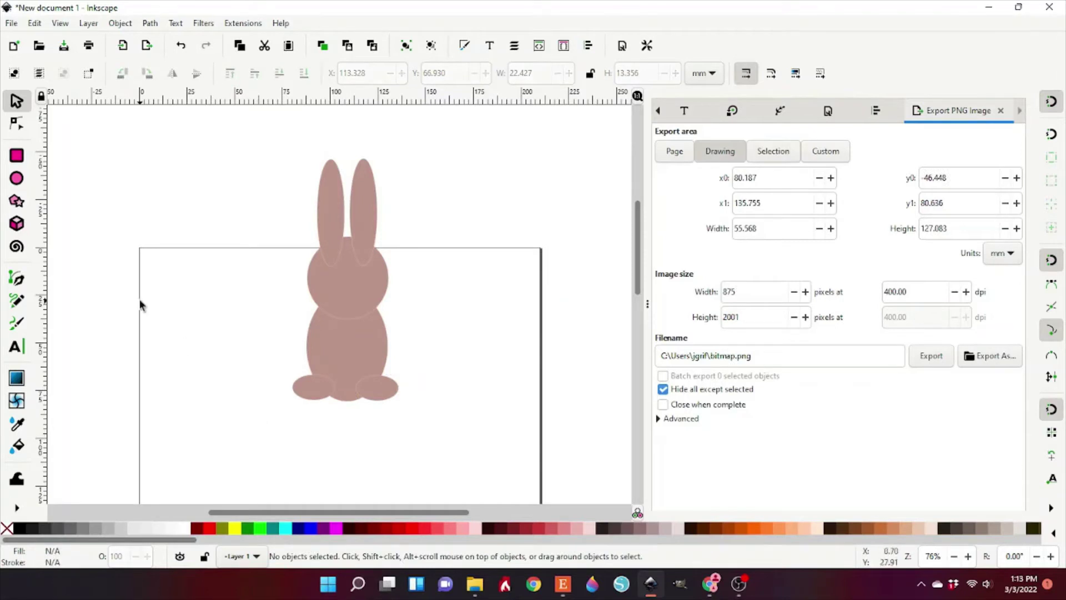
- Draw two cyan ellipses, a tall one over the left ear and one at its top
{"action": "left_click", "coordinate": [17, 178]}
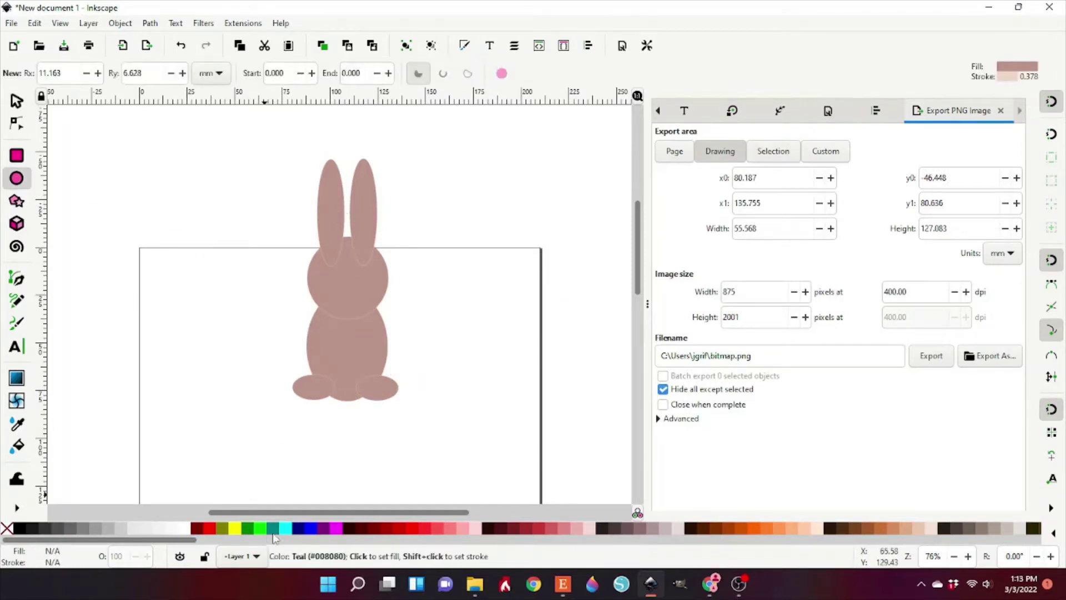
{"action": "left_click", "coordinate": [286, 528]}
{"action": "left_click_drag", "start_coordinate": [331, 323], "coordinate": [318, 310]}
{"action": "left_click_drag", "start_coordinate": [326, 203], "coordinate": [328, 262]}
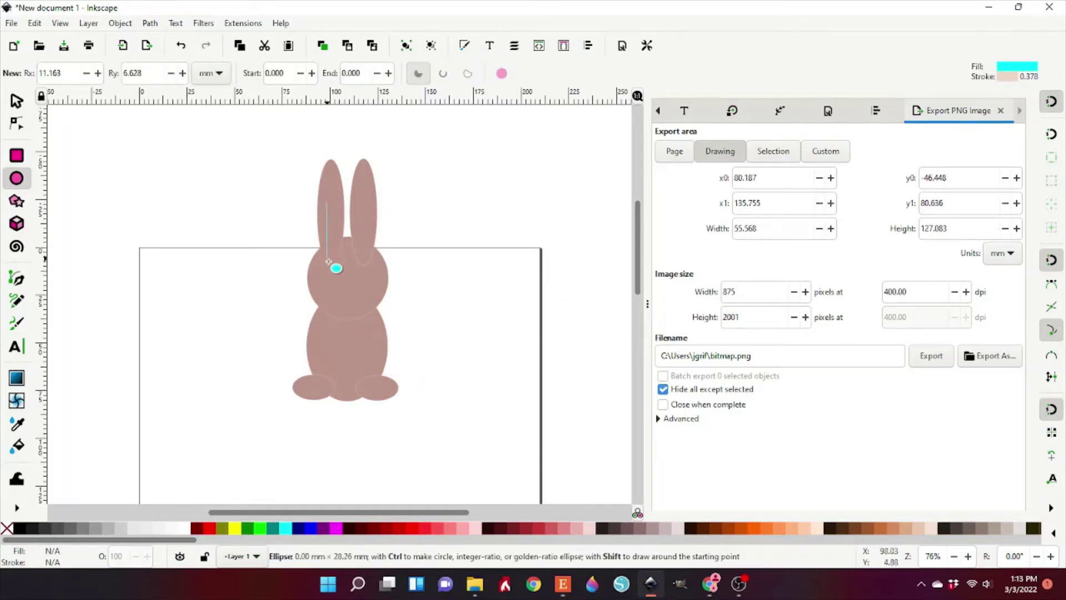
{"action": "mouse_move", "coordinate": [326, 155]}
{"action": "left_mouse_down"}
{"action": "mouse_move", "coordinate": [345, 211]}
{"action": "mouse_move", "coordinate": [317, 184]}
{"action": "left_mouse_up"}
- Widen the lower cyan ellipse, resize the upper one and move both left of the bunny
{"action": "left_click", "coordinate": [16, 100]}
{"action": "left_click", "coordinate": [327, 236]}
{"action": "left_click_drag", "start_coordinate": [326, 233], "coordinate": [314, 240]}
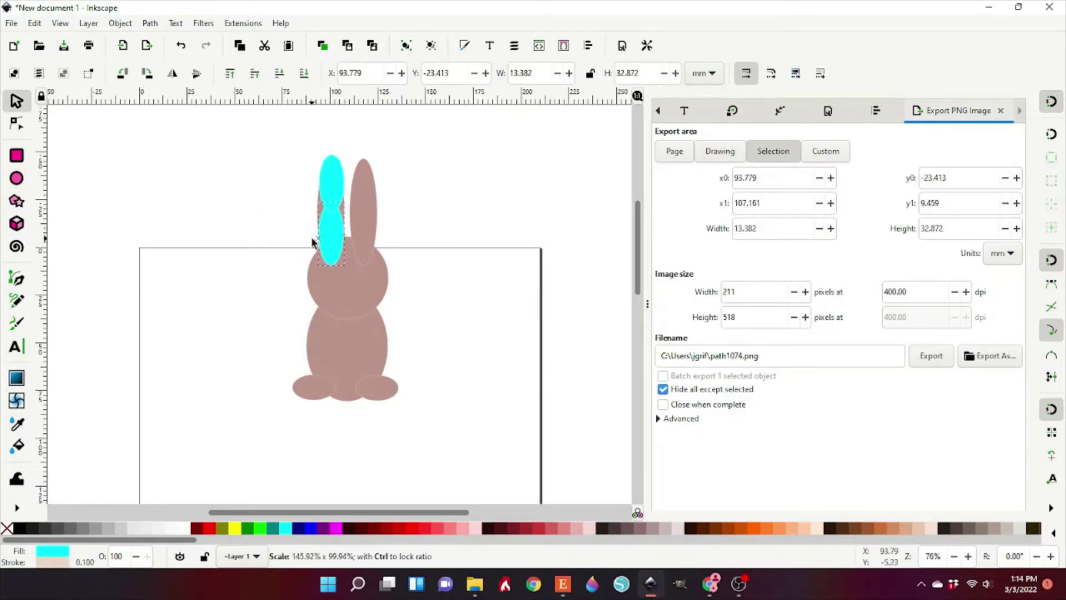
{"action": "left_click", "coordinate": [324, 186]}
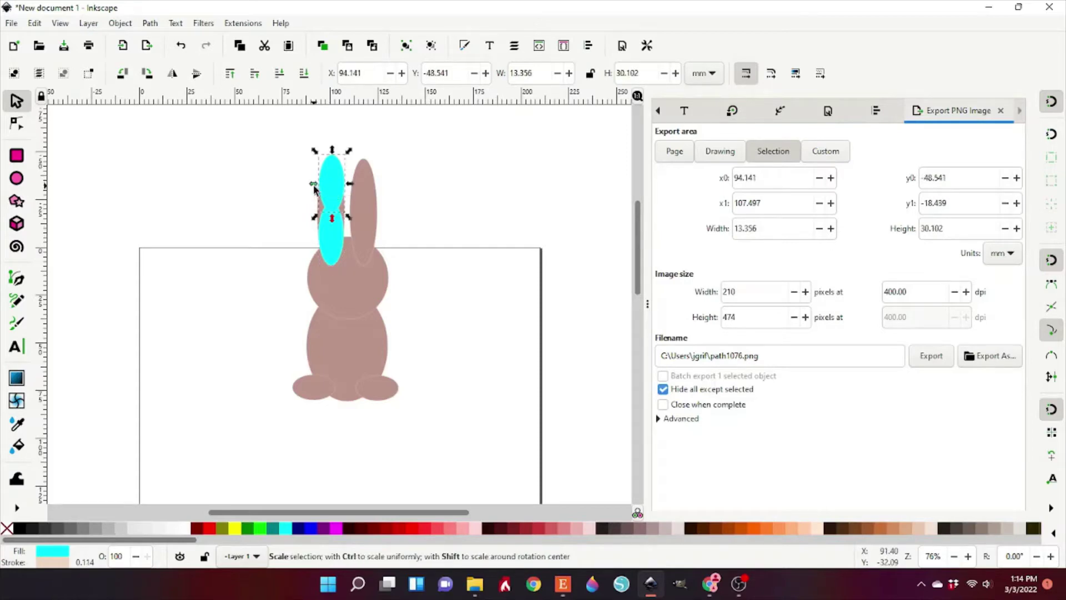
{"action": "left_click_drag", "start_coordinate": [317, 183], "coordinate": [194, 185]}
{"action": "left_click", "coordinate": [303, 261]}
{"action": "left_click_drag", "start_coordinate": [326, 232], "coordinate": [227, 211]}
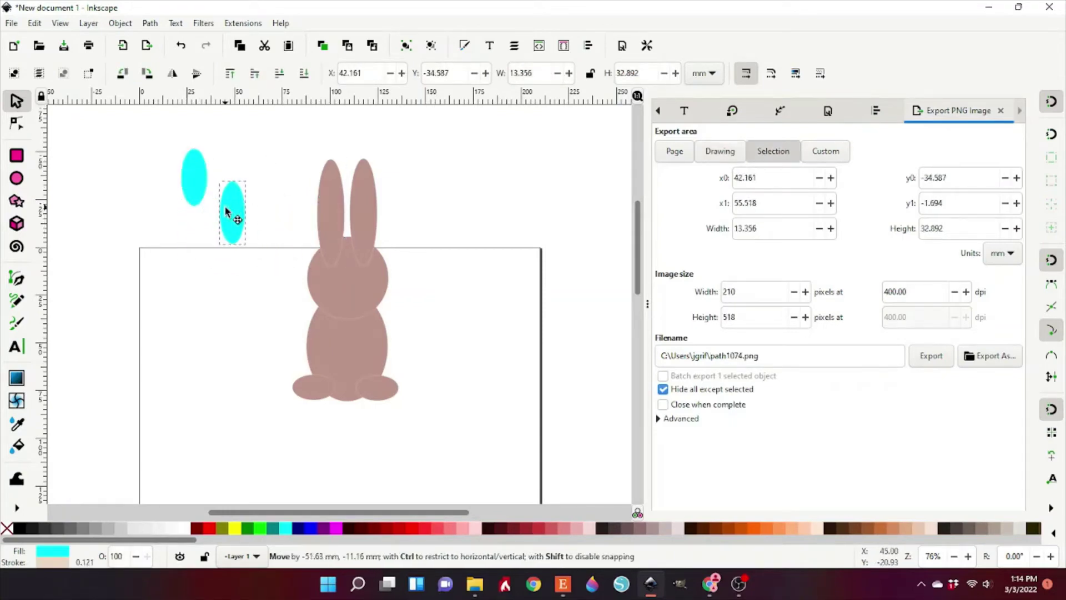
- Rotate the upper cyan ellipse nearly horizontal so it overlaps the other
{"action": "left_click", "coordinate": [193, 178]}
{"action": "double_click", "coordinate": [194, 178]}
{"action": "key", "text": "s"}
{"action": "left_click", "coordinate": [194, 178]}
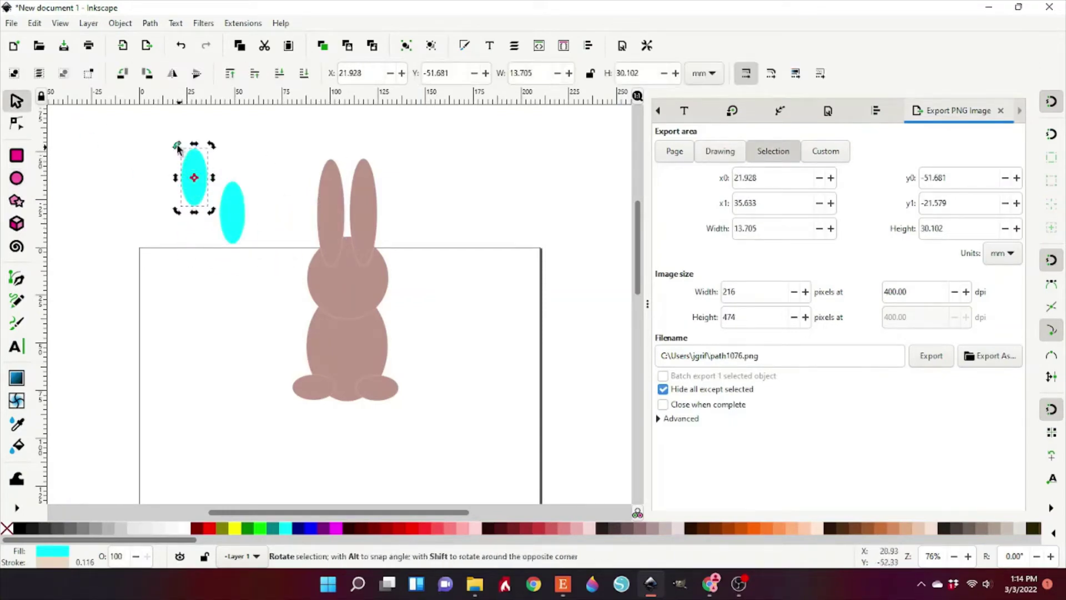
{"action": "mouse_move", "coordinate": [178, 147]}
{"action": "left_mouse_down"}
{"action": "mouse_move", "coordinate": [159, 191]}
{"action": "mouse_move", "coordinate": [202, 204]}
{"action": "left_mouse_up"}
{"action": "key", "text": "Escape"}
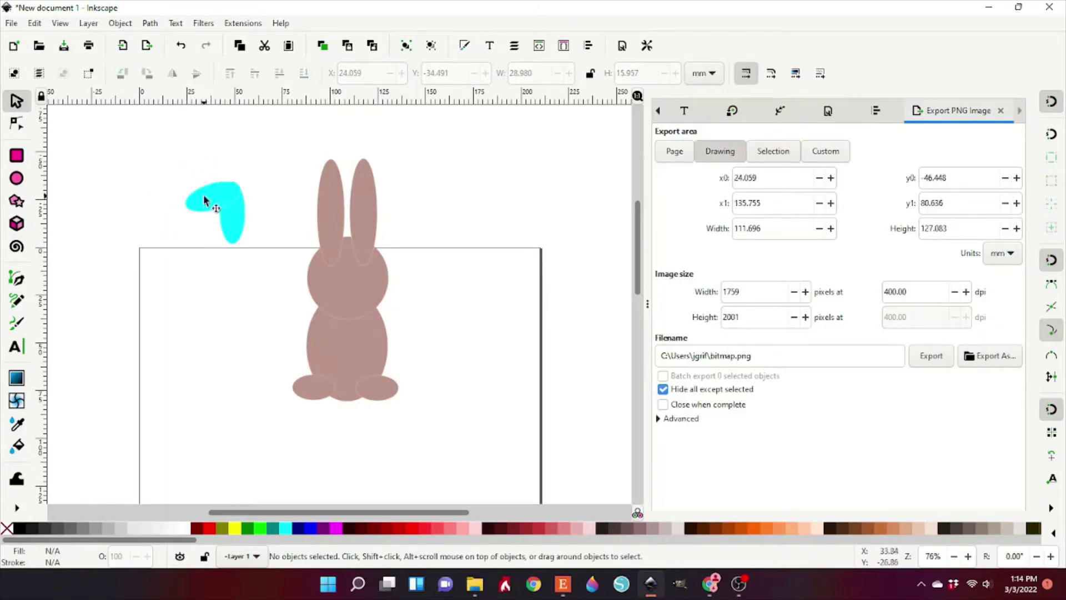
- Group the two cyan ellipses into one loop shape
{"action": "key", "text": "plus"}
{"action": "left_click_drag", "start_coordinate": [160, 149], "coordinate": [159, 147]}
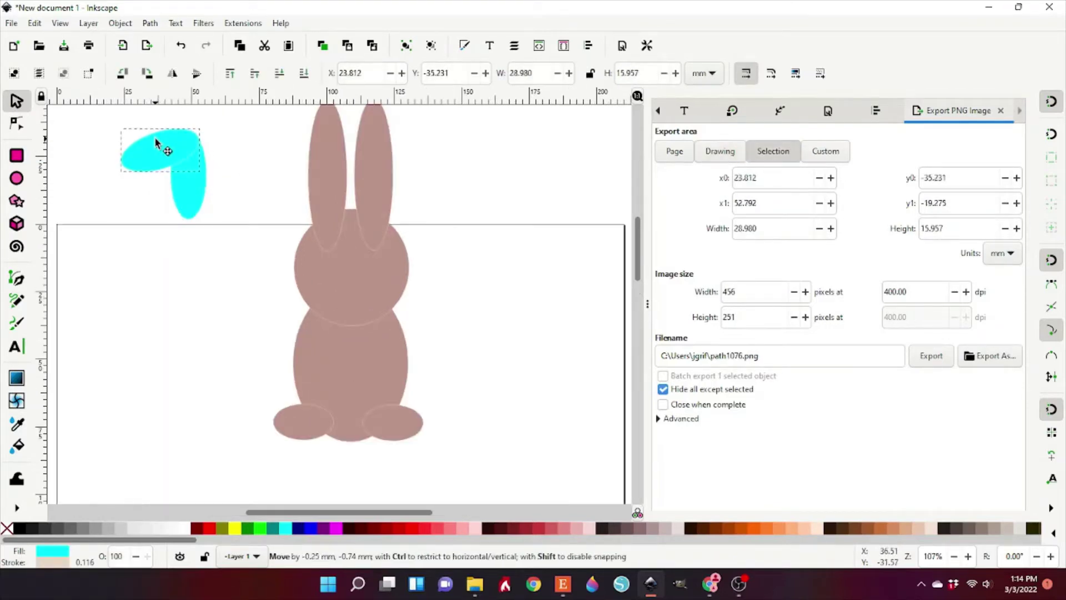
{"action": "left_click", "coordinate": [189, 261]}
{"action": "left_click_drag", "start_coordinate": [103, 114], "coordinate": [261, 239]}
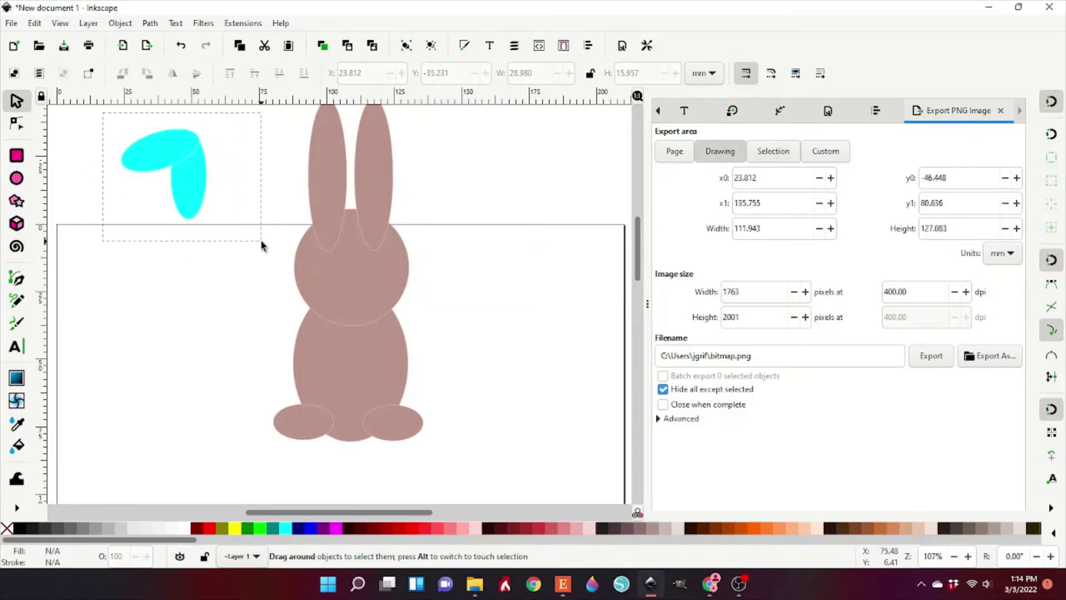
{"action": "right_click", "coordinate": [180, 195]}
{"action": "left_click", "coordinate": [211, 493]}
- Make several duplicates of the cyan loop group
{"action": "mouse_move", "coordinate": [186, 200]}
{"action": "left_mouse_down"}
{"action": "mouse_move", "coordinate": [139, 276]}
{"action": "mouse_move", "coordinate": [229, 205]}
{"action": "left_mouse_up"}
{"action": "right_click", "coordinate": [139, 276]}
{"action": "left_click", "coordinate": [161, 266]}
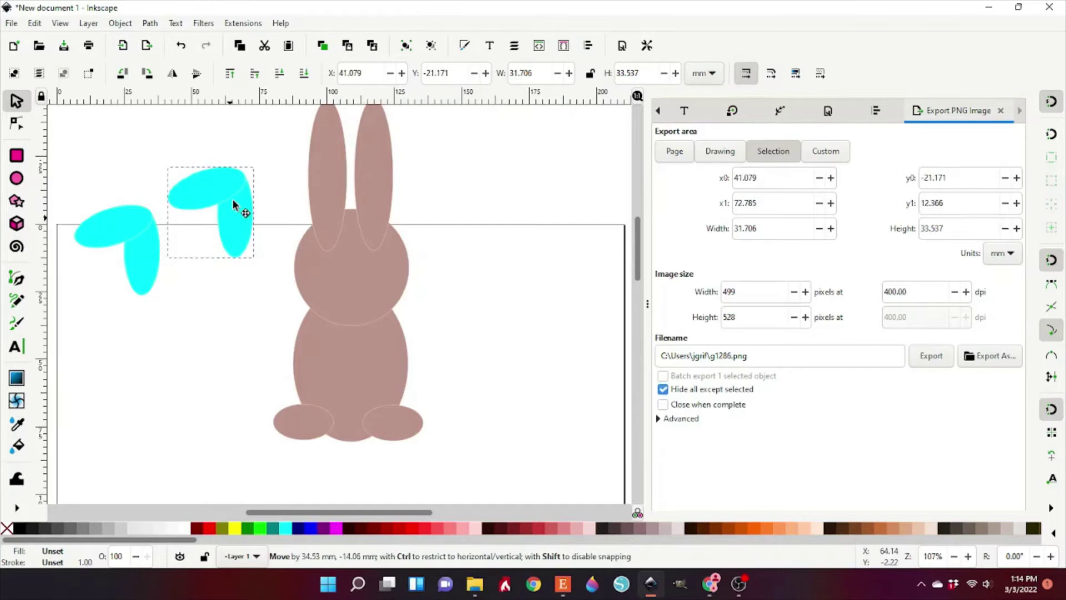
{"action": "right_click", "coordinate": [138, 268]}
{"action": "left_click", "coordinate": [163, 267]}
{"action": "mouse_move", "coordinate": [143, 285]}
{"action": "left_mouse_down"}
{"action": "mouse_move", "coordinate": [171, 315]}
{"action": "mouse_move", "coordinate": [131, 221]}
{"action": "mouse_move", "coordinate": [178, 309]}
{"action": "mouse_move", "coordinate": [151, 336]}
{"action": "left_mouse_up"}
{"action": "right_click", "coordinate": [131, 222]}
{"action": "left_click", "coordinate": [169, 267]}
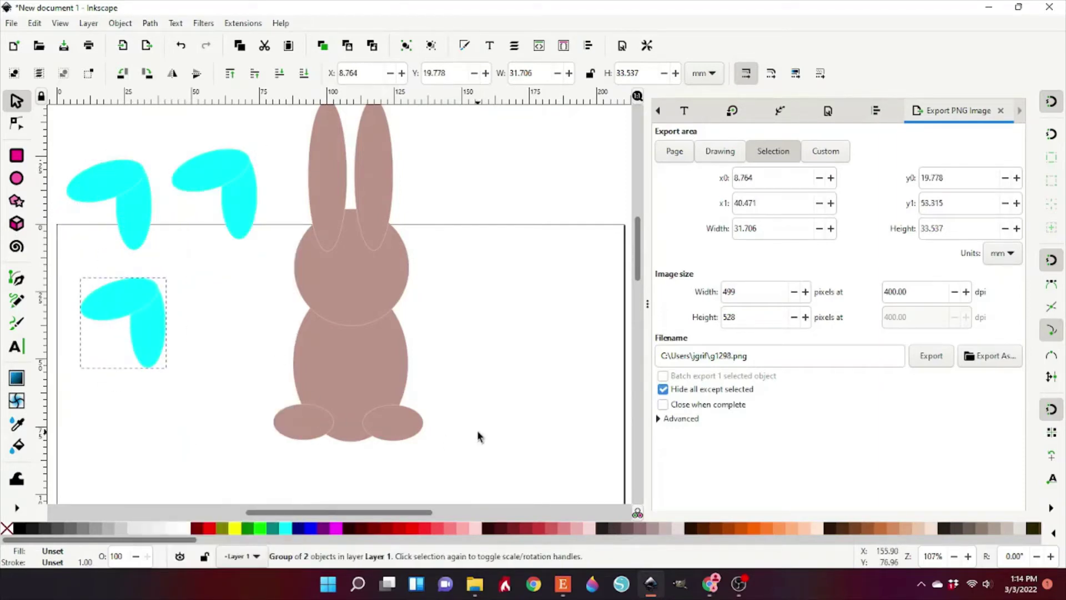
- Spread the loop copies out left of the bunny and delete the extra copy
{"action": "scroll", "coordinate": [326, 371], "scroll_direction": "up", "scroll_amount": 2}
{"action": "left_click_drag", "start_coordinate": [120, 245], "coordinate": [118, 175]}
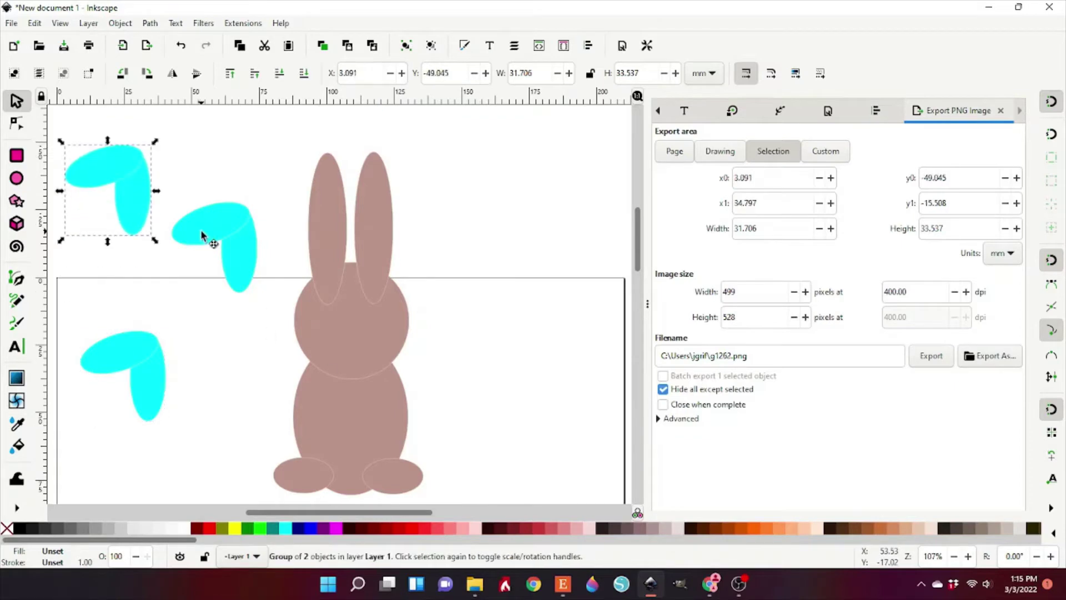
{"action": "left_click_drag", "start_coordinate": [215, 222], "coordinate": [213, 147]}
{"action": "left_click_drag", "start_coordinate": [214, 284], "coordinate": [222, 368]}
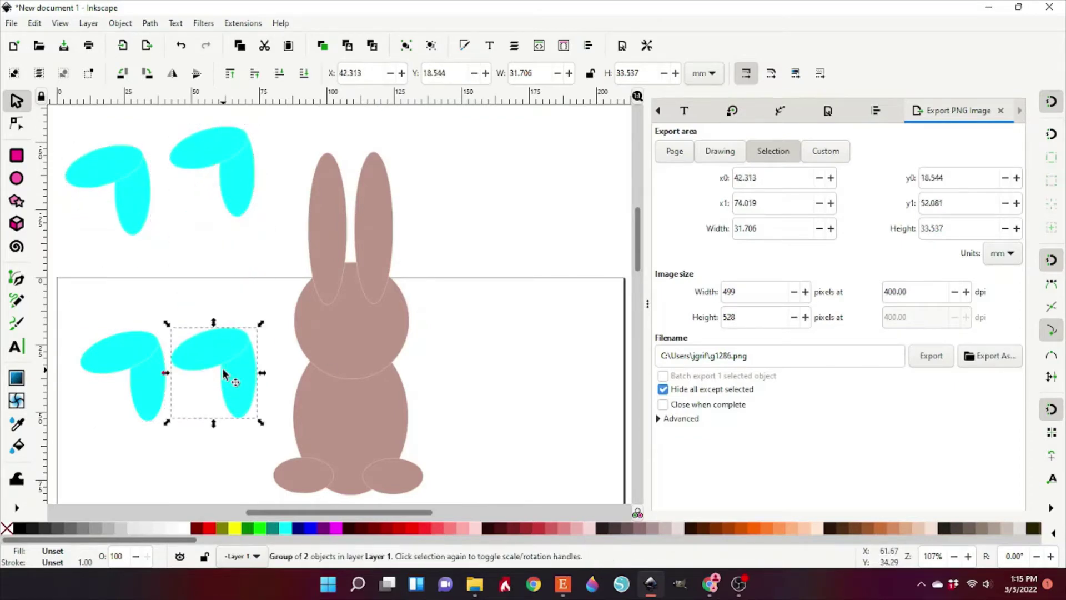
{"action": "key", "text": "Delete"}
- Ungroup each of the three cyan loop pairs
{"action": "right_click", "coordinate": [118, 169]}
{"action": "left_click", "coordinate": [161, 470]}
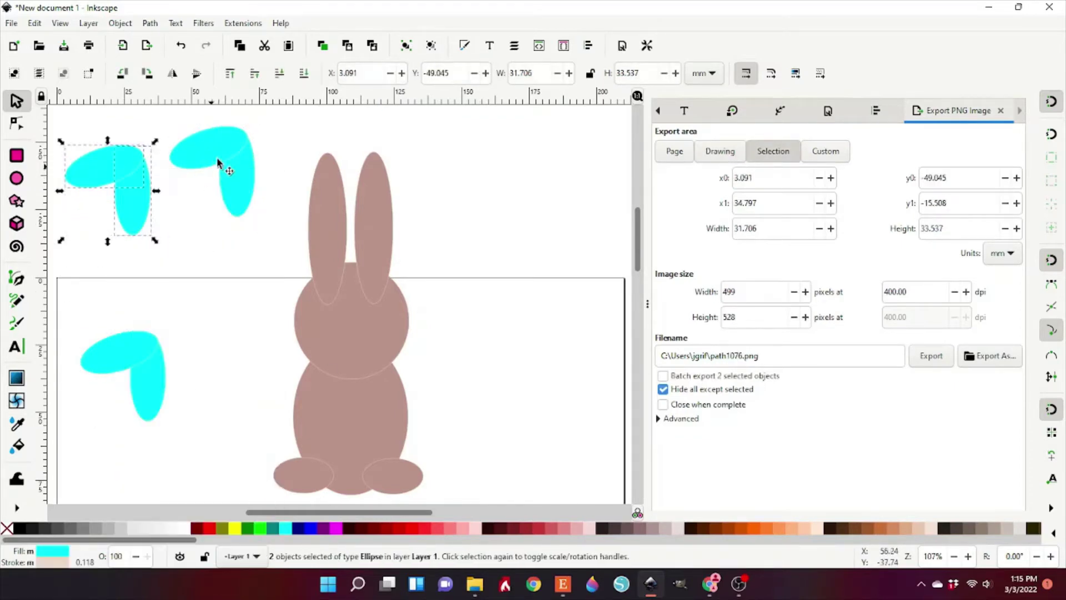
{"action": "right_click", "coordinate": [235, 154]}
{"action": "left_click", "coordinate": [261, 455]}
{"action": "right_click", "coordinate": [153, 174]}
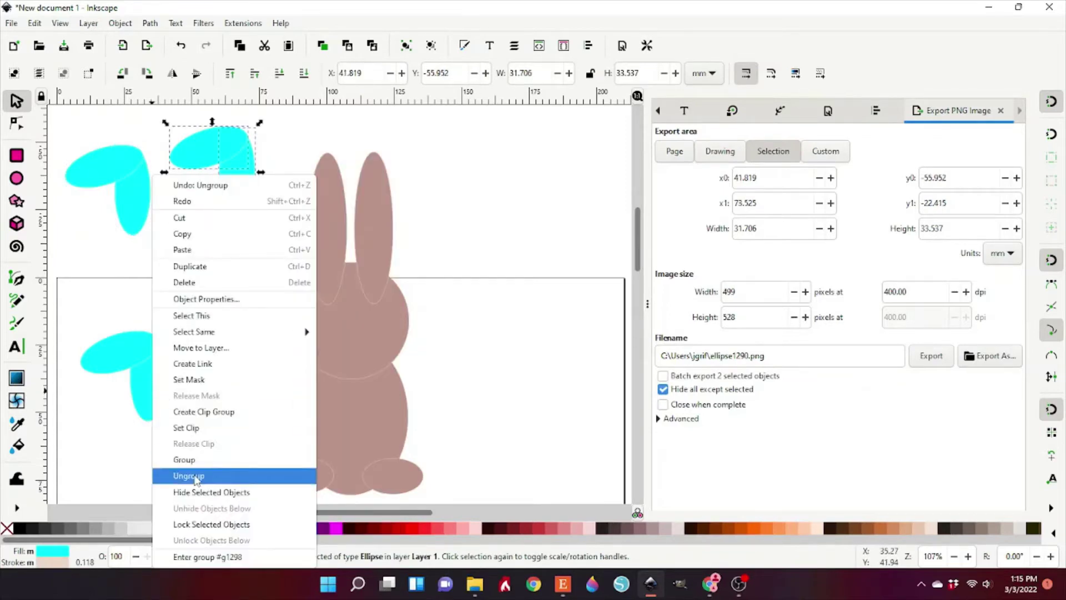
{"action": "left_click", "coordinate": [189, 475]}
{"action": "left_click", "coordinate": [242, 362]}
- Lower both of the bunny's feet slightly
{"action": "scroll", "coordinate": [331, 292], "scroll_direction": "down", "scroll_amount": 2}
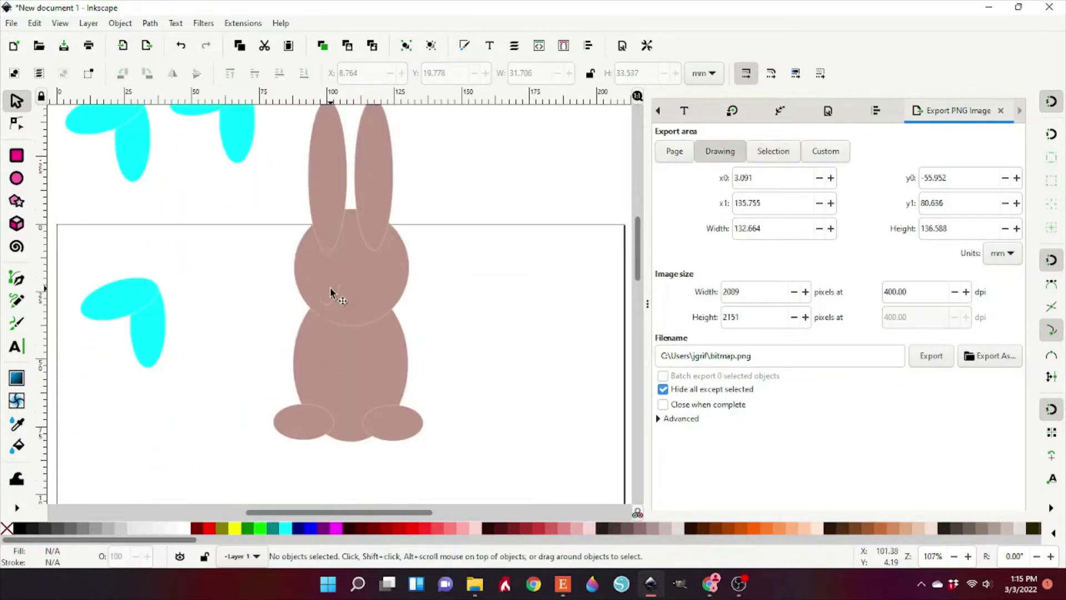
{"action": "left_click_drag", "start_coordinate": [307, 424], "coordinate": [305, 428]}
{"action": "left_click_drag", "start_coordinate": [370, 439], "coordinate": [371, 443]}
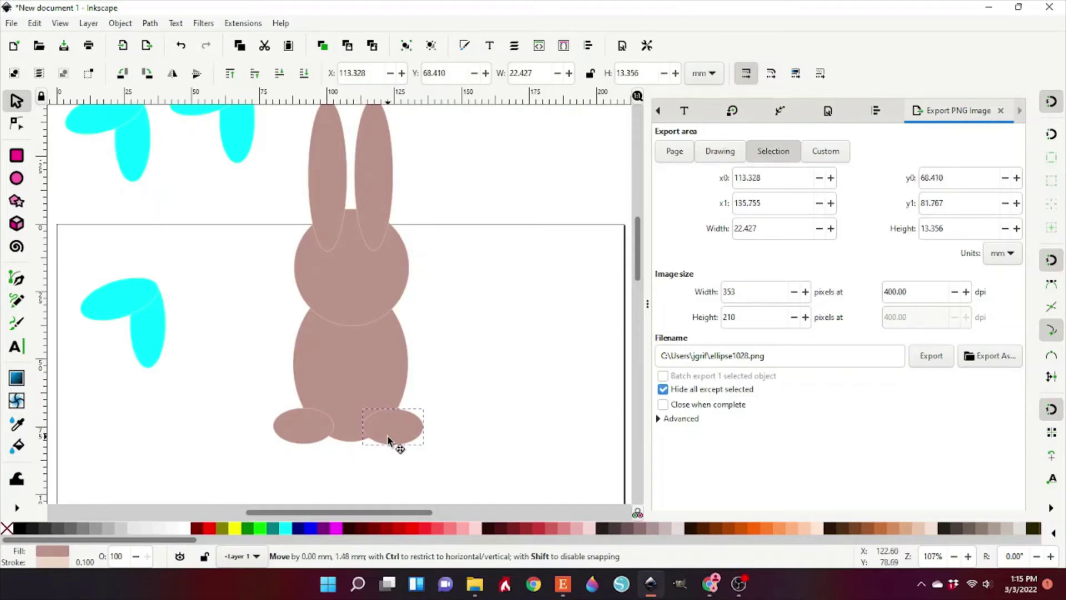
{"action": "scroll", "coordinate": [342, 444], "scroll_direction": "up", "scroll_amount": 2}
{"action": "scroll", "coordinate": [342, 444], "scroll_direction": "up", "scroll_amount": 2}
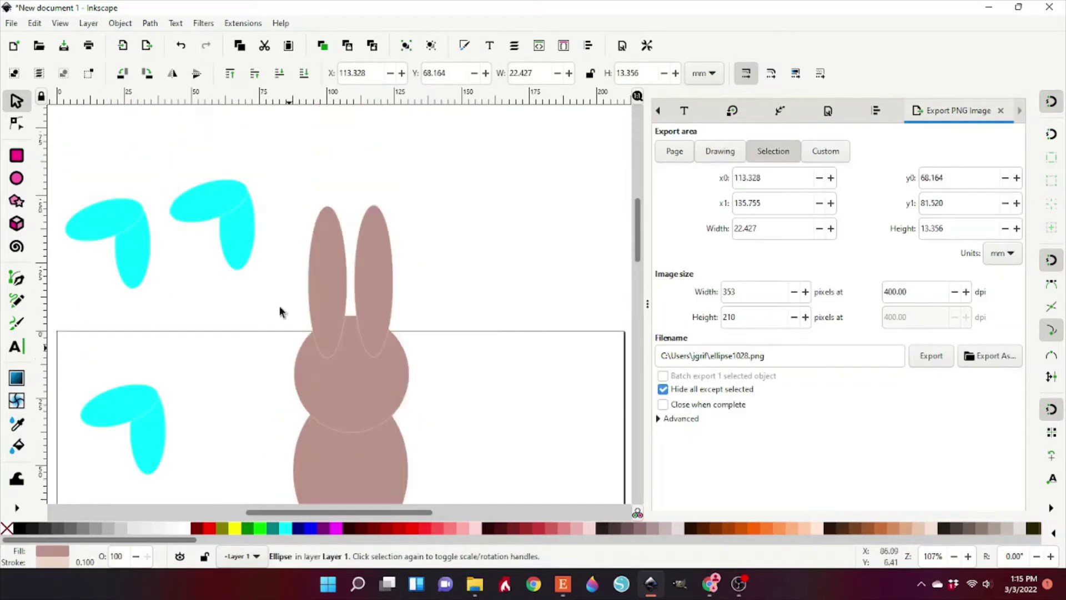
- Move both ears up off the head so they sit apart from the body
{"action": "left_click_drag", "start_coordinate": [452, 494], "coordinate": [452, 494]}
{"action": "left_click", "coordinate": [400, 309]}
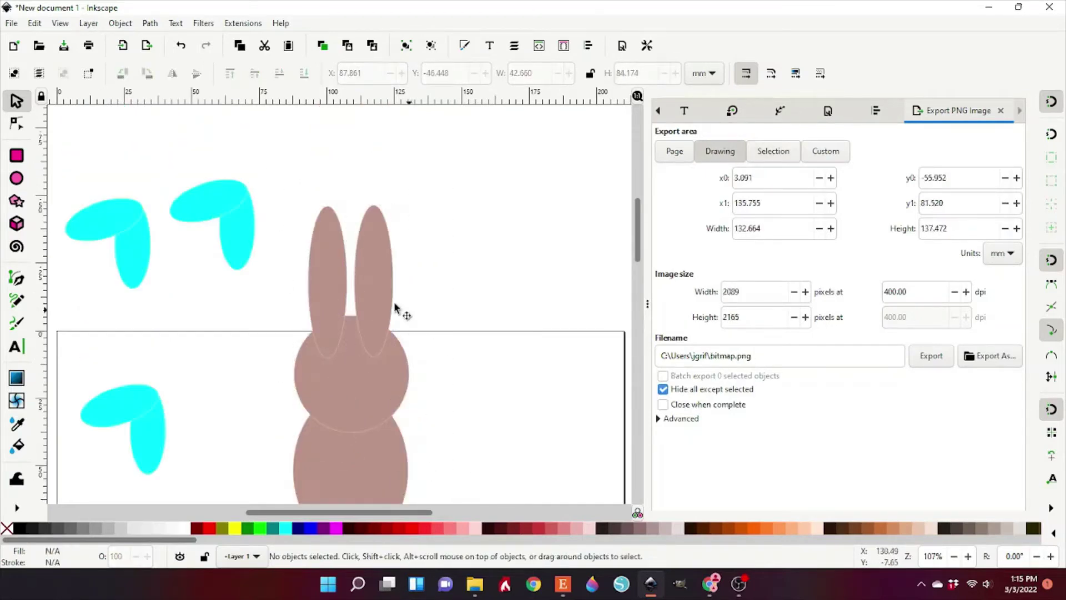
{"action": "left_click_drag", "start_coordinate": [383, 297], "coordinate": [422, 206]}
{"action": "left_click", "coordinate": [345, 236]}
{"action": "left_click_drag", "start_coordinate": [353, 236], "coordinate": [369, 155]}
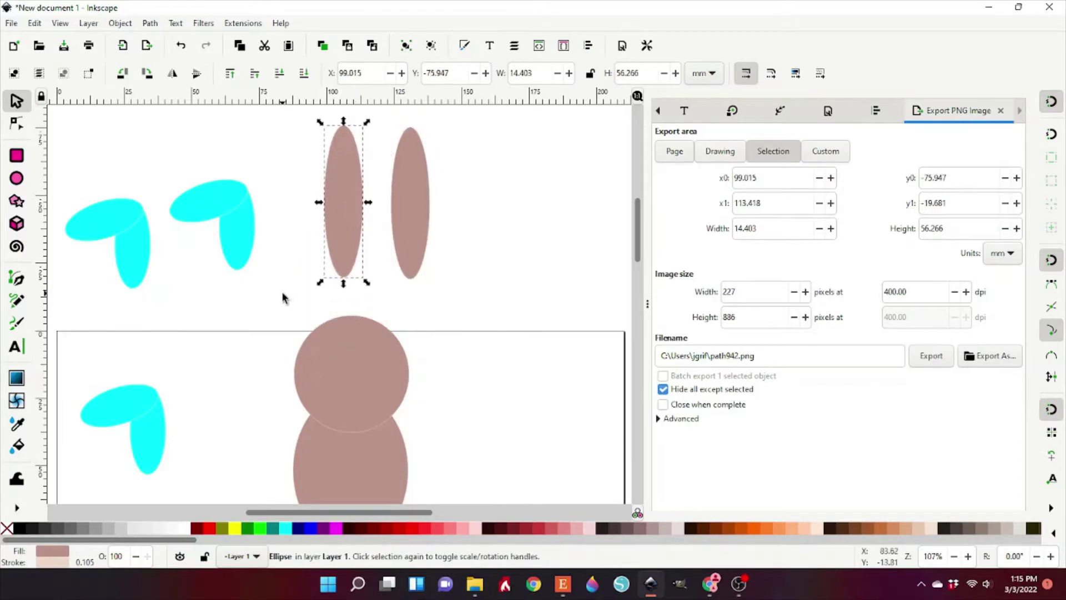
- Duplicate the earless bunny body and place the copy to its right
{"action": "scroll", "coordinate": [286, 297], "scroll_direction": "down", "scroll_amount": 4}
{"action": "left_click_drag", "start_coordinate": [217, 187], "coordinate": [475, 492]}
{"action": "right_click", "coordinate": [371, 402]}
{"action": "left_click", "coordinate": [411, 135]}
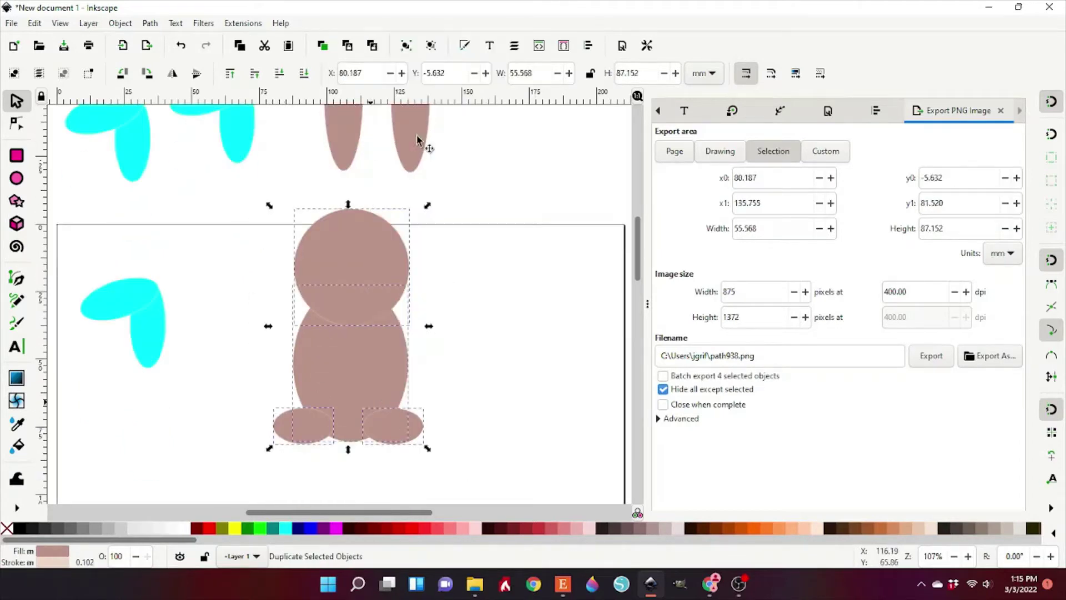
{"action": "mouse_move", "coordinate": [371, 303]}
{"action": "left_mouse_down"}
{"action": "mouse_move", "coordinate": [449, 316]}
{"action": "mouse_move", "coordinate": [525, 310]}
{"action": "mouse_move", "coordinate": [529, 301]}
{"action": "left_mouse_up"}
- Duplicate the bunny body again and place the third copy further right
{"action": "left_click", "coordinate": [383, 299]}
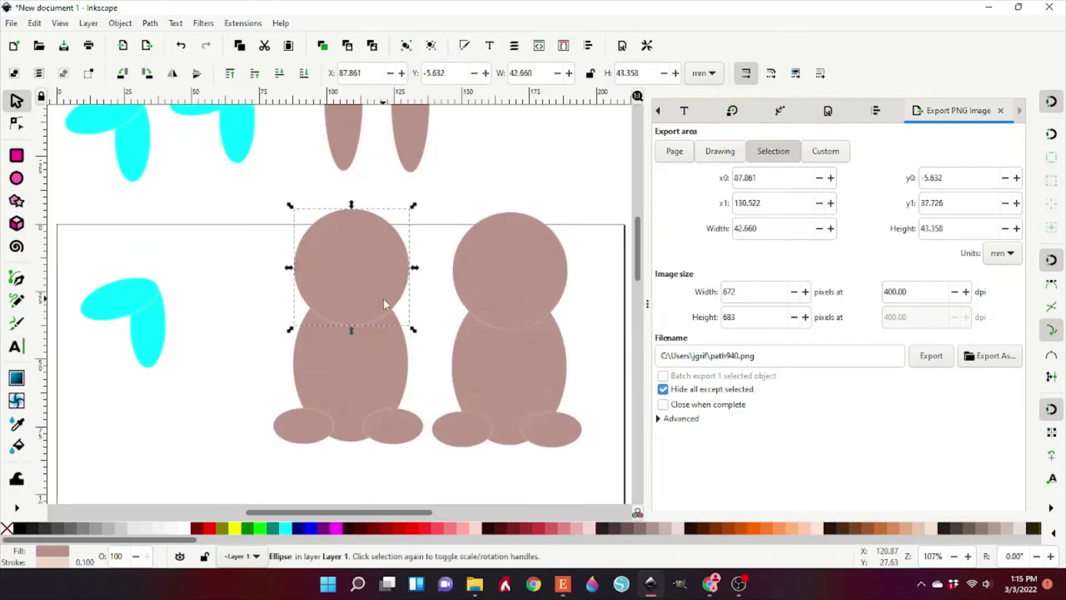
{"action": "left_click_drag", "start_coordinate": [400, 302], "coordinate": [625, 315]}
{"action": "key", "text": "ctrl+z"}
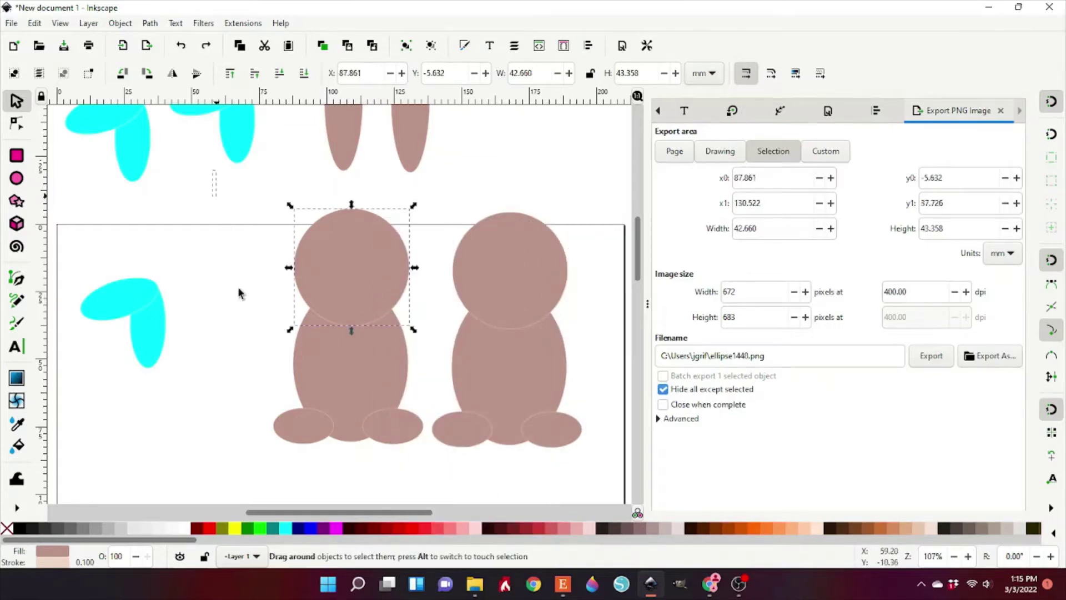
{"action": "left_click_drag", "start_coordinate": [238, 290], "coordinate": [435, 492]}
{"action": "right_click", "coordinate": [351, 384]}
{"action": "left_click", "coordinate": [387, 95]}
{"action": "mouse_move", "coordinate": [357, 281]}
{"action": "left_mouse_down"}
{"action": "mouse_move", "coordinate": [576, 325]}
{"action": "mouse_move", "coordinate": [525, 292]}
{"action": "left_mouse_up"}
{"action": "scroll", "coordinate": [375, 520], "scroll_direction": "left", "scroll_amount": 5}
- Lower the first bunny's two brown ears back onto its head
{"action": "left_click_drag", "start_coordinate": [317, 180], "coordinate": [302, 232]}
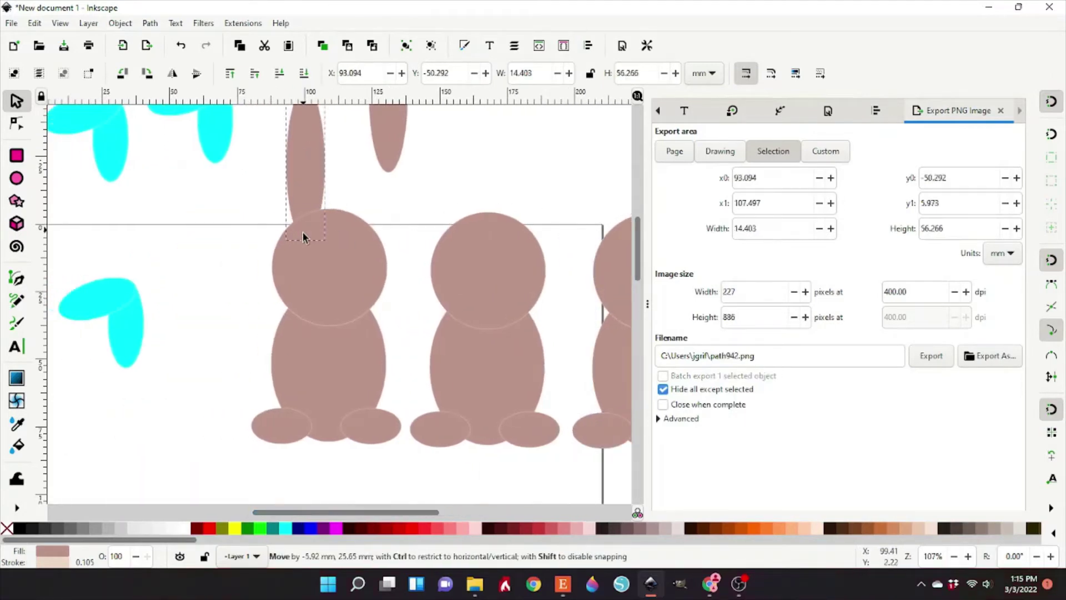
{"action": "mouse_move", "coordinate": [380, 140]}
{"action": "left_mouse_down"}
{"action": "mouse_move", "coordinate": [346, 229]}
{"action": "mouse_move", "coordinate": [347, 219]}
{"action": "left_mouse_up"}
{"action": "left_click_drag", "start_coordinate": [121, 327], "coordinate": [185, 349]}
{"action": "key", "text": "ctrl+z"}
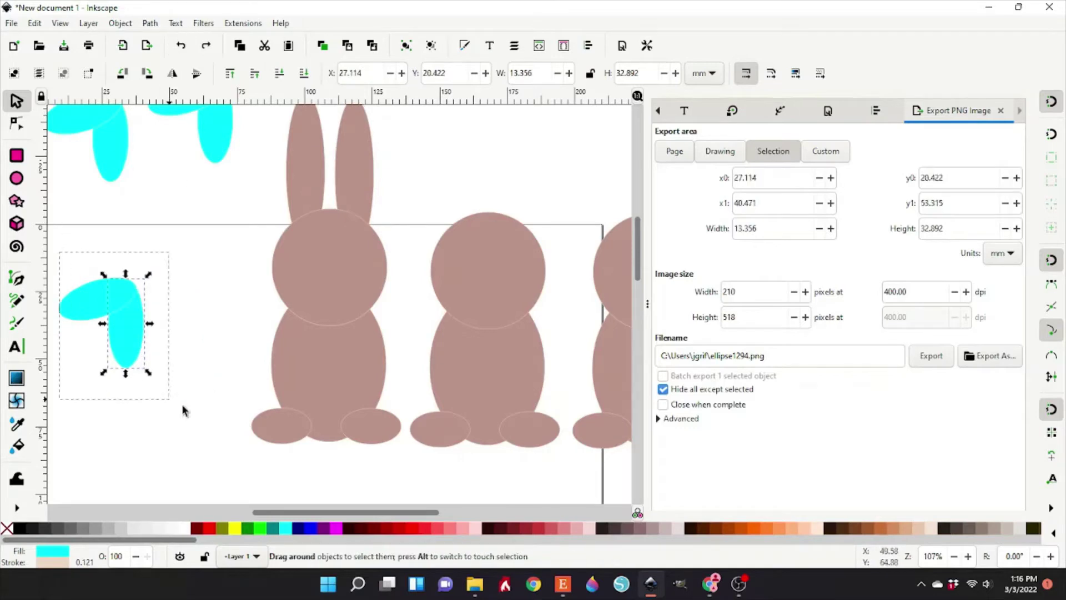
- Move a cyan loop ear above the second bunny's head and flip it horizontally
{"action": "left_click_drag", "start_coordinate": [171, 425], "coordinate": [195, 438]}
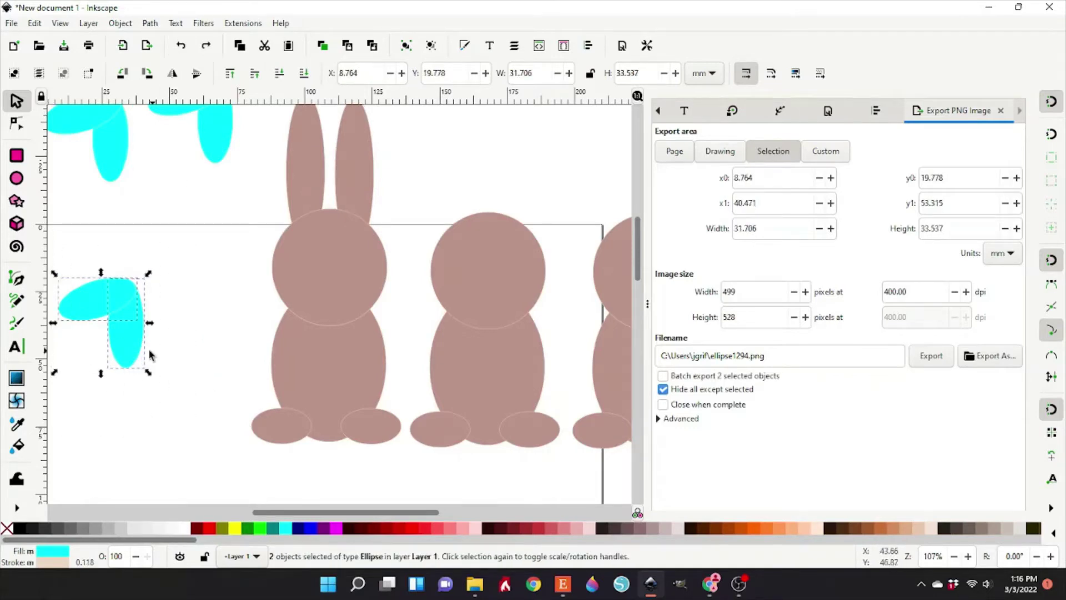
{"action": "left_click_drag", "start_coordinate": [125, 358], "coordinate": [470, 219]}
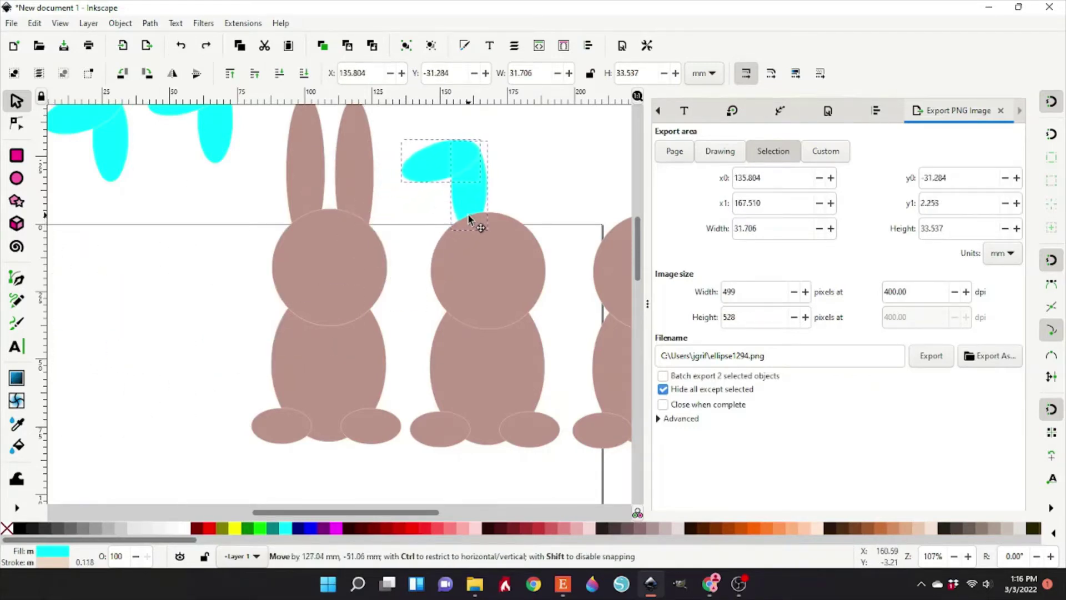
{"action": "left_click", "coordinate": [173, 74]}
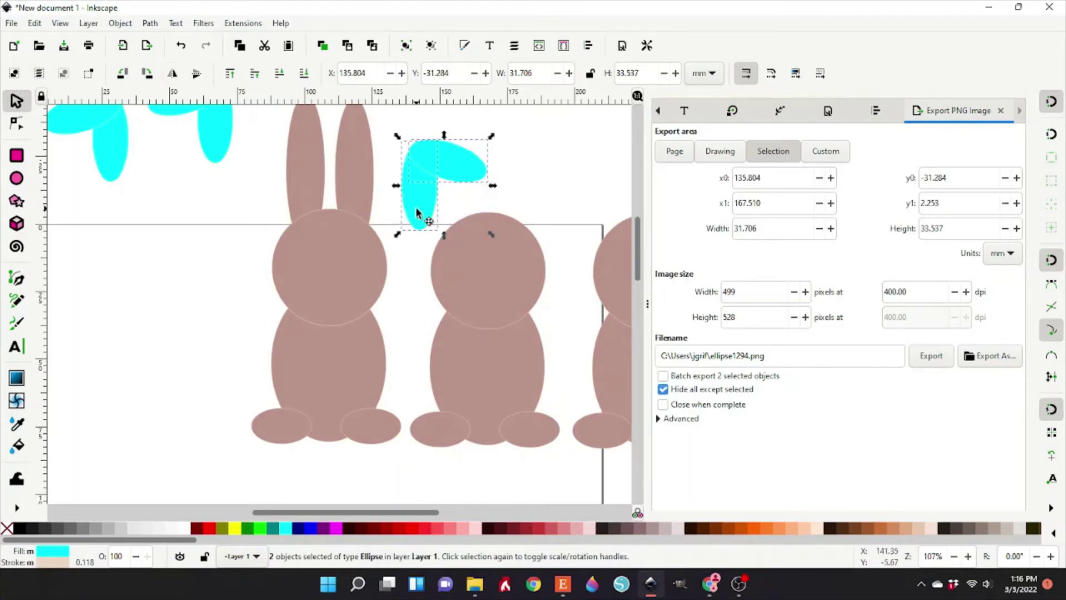
{"action": "left_click_drag", "start_coordinate": [417, 213], "coordinate": [517, 218]}
{"action": "scroll", "coordinate": [488, 267], "scroll_direction": "up", "scroll_amount": 2}
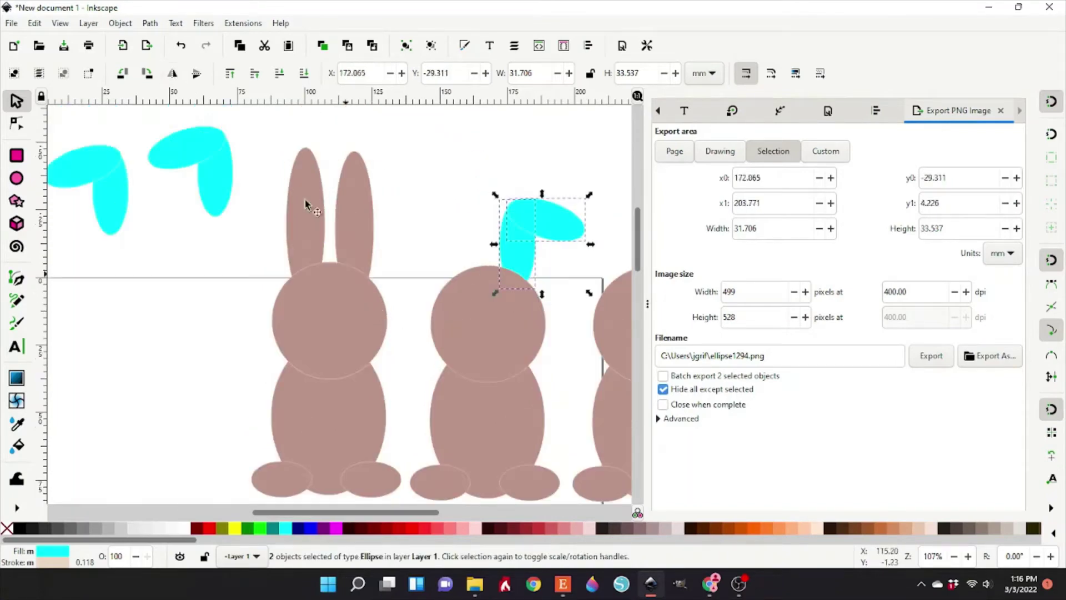
{"action": "left_click_drag", "start_coordinate": [516, 265], "coordinate": [512, 257]}
- Raise and adjust the first bunny's brown ears on its head
{"action": "left_click", "coordinate": [354, 208]}
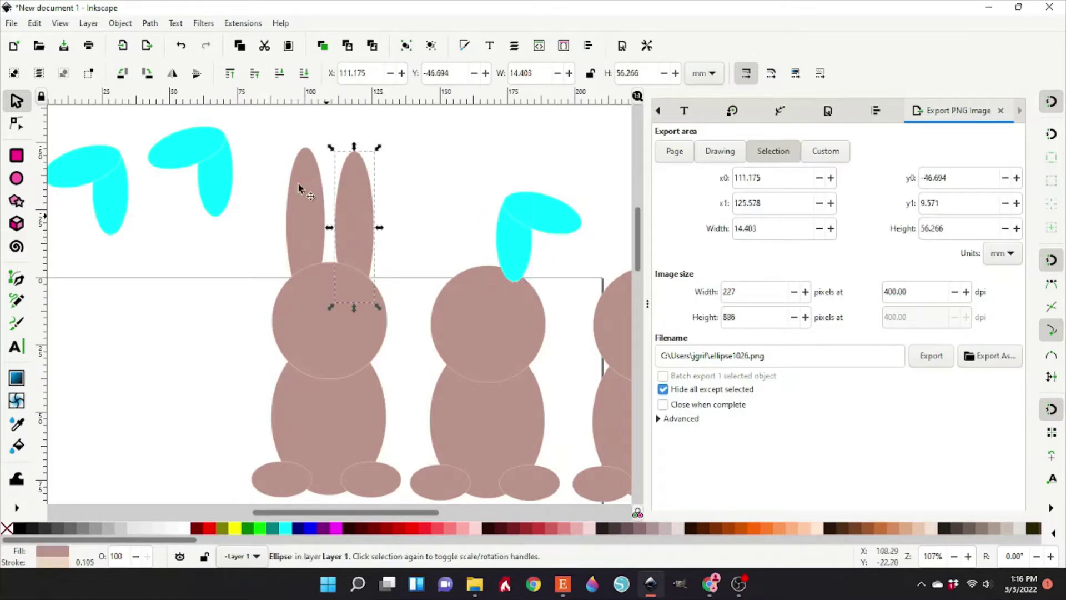
{"action": "left_click_drag", "start_coordinate": [294, 214], "coordinate": [295, 198]}
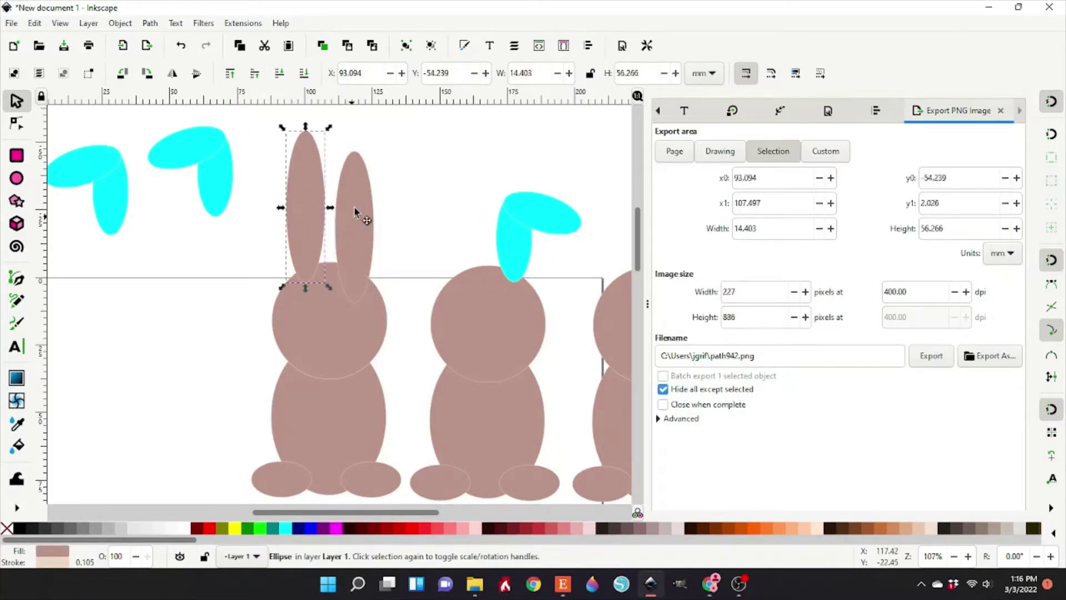
{"action": "left_click_drag", "start_coordinate": [355, 211], "coordinate": [354, 194]}
{"action": "left_click", "coordinate": [307, 146]}
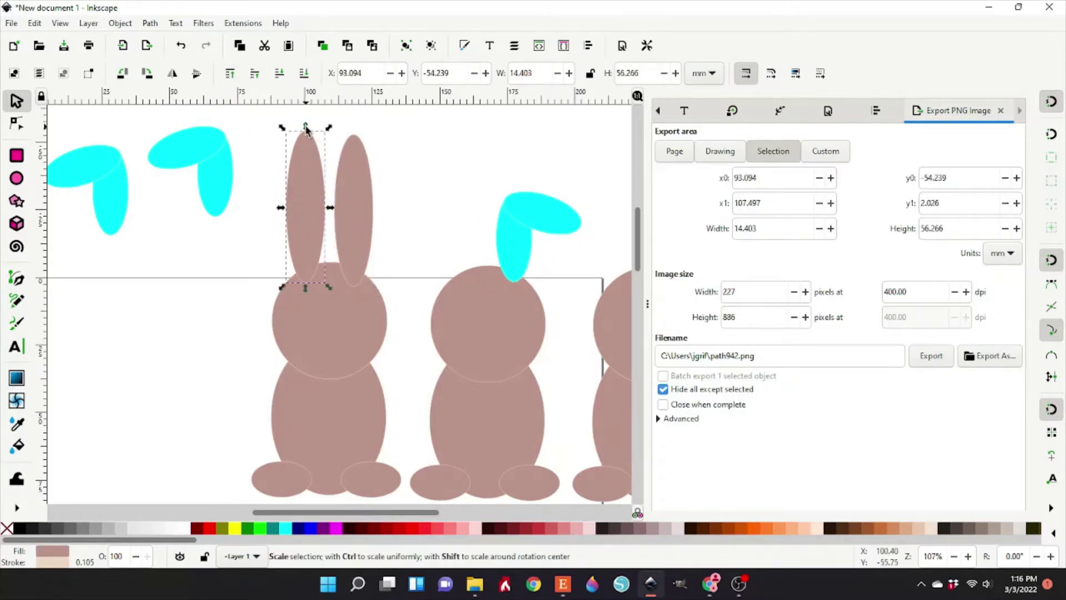
{"action": "left_click_drag", "start_coordinate": [304, 236], "coordinate": [471, 248]}
- Duplicate an ear with Ctrl+D, try a placement, then undo the change
{"action": "right_click", "coordinate": [352, 247]}
{"action": "left_click", "coordinate": [365, 251]}
{"action": "key", "text": "ctrl+d"}
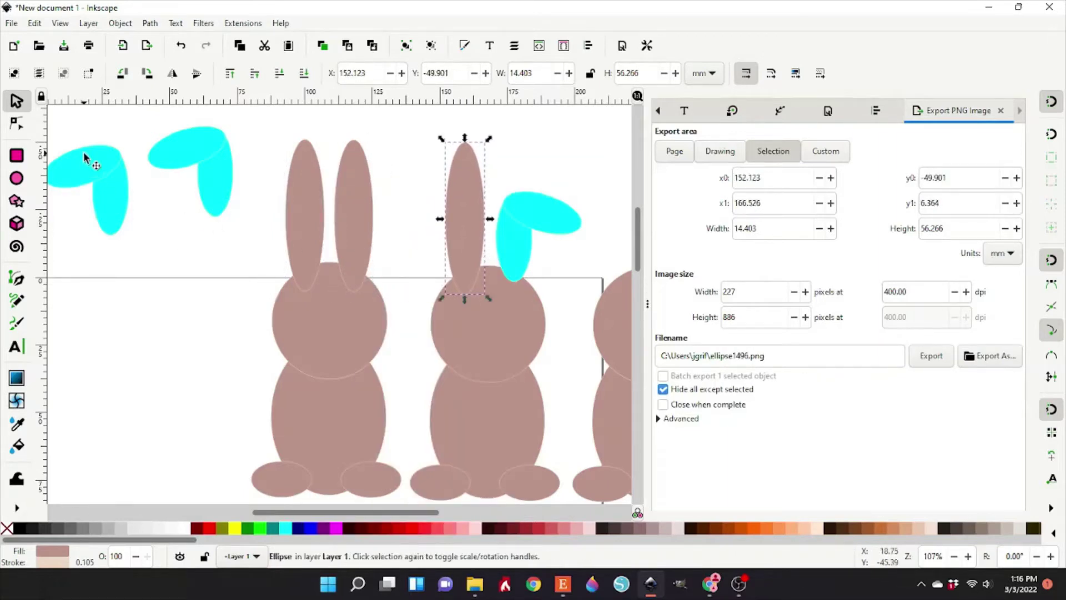
{"action": "mouse_move", "coordinate": [133, 193]}
{"action": "left_mouse_down"}
{"action": "mouse_move", "coordinate": [50, 222]}
{"action": "mouse_move", "coordinate": [344, 286]}
{"action": "mouse_move", "coordinate": [331, 255]}
{"action": "mouse_move", "coordinate": [338, 268]}
{"action": "left_mouse_up"}
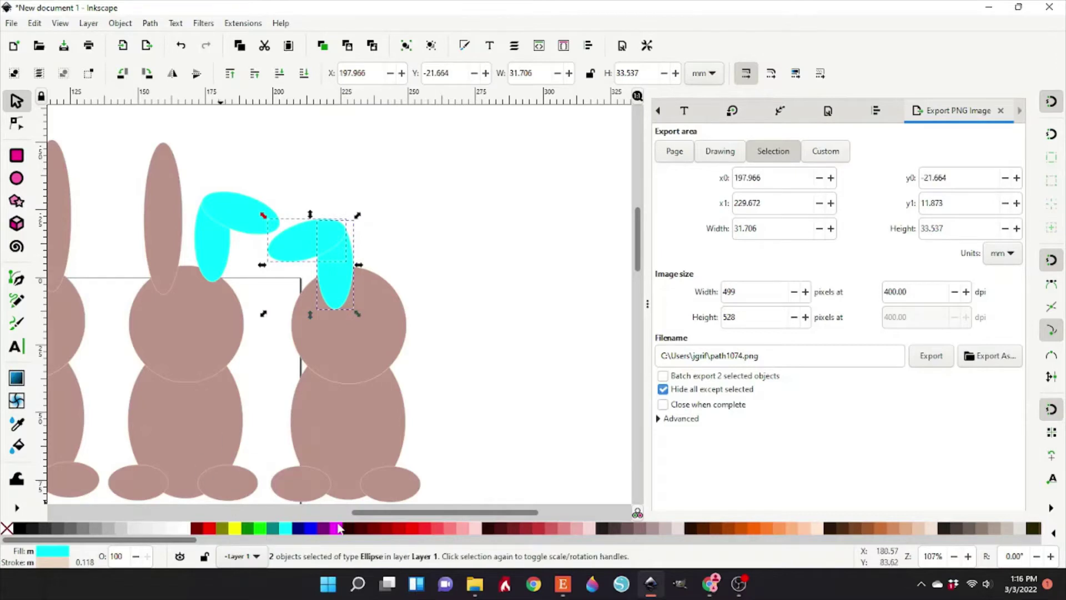
{"action": "scroll", "coordinate": [341, 522], "scroll_direction": "left", "scroll_amount": 3}
{"action": "scroll", "coordinate": [346, 521], "scroll_direction": "left", "scroll_amount": 3}
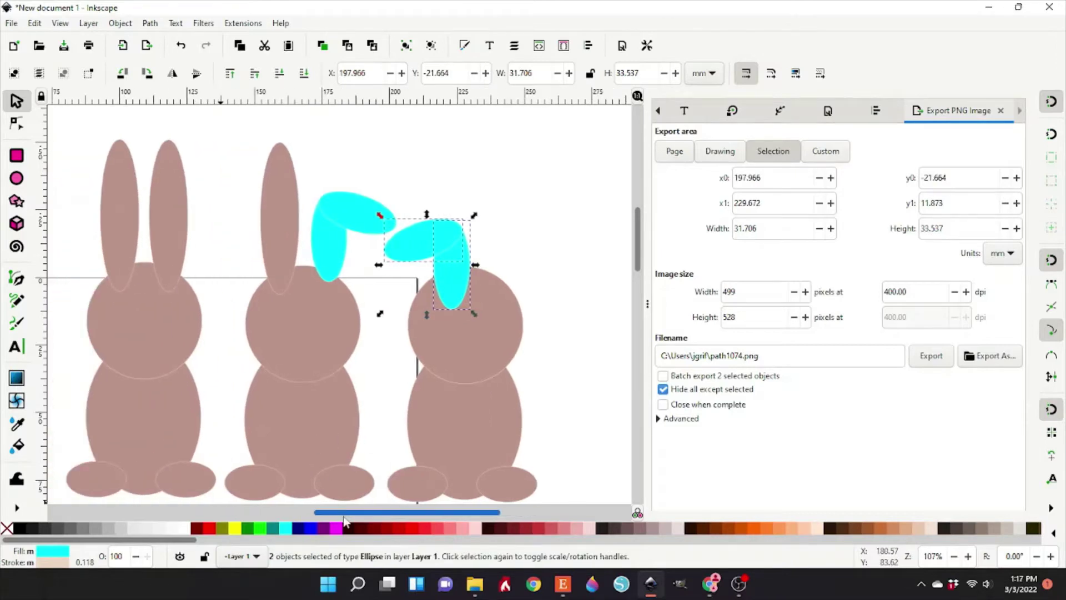
{"action": "left_click", "coordinate": [333, 269]}
{"action": "key", "text": "ctrl+z"}
- Position the cyan ear pair on the second bunny's head
{"action": "left_click_drag", "start_coordinate": [309, 162], "coordinate": [403, 308]}
{"action": "left_click_drag", "start_coordinate": [325, 271], "coordinate": [325, 276]}
{"action": "left_click_drag", "start_coordinate": [450, 272], "coordinate": [450, 258]}
{"action": "left_click", "coordinate": [411, 240], "text": "shift"}
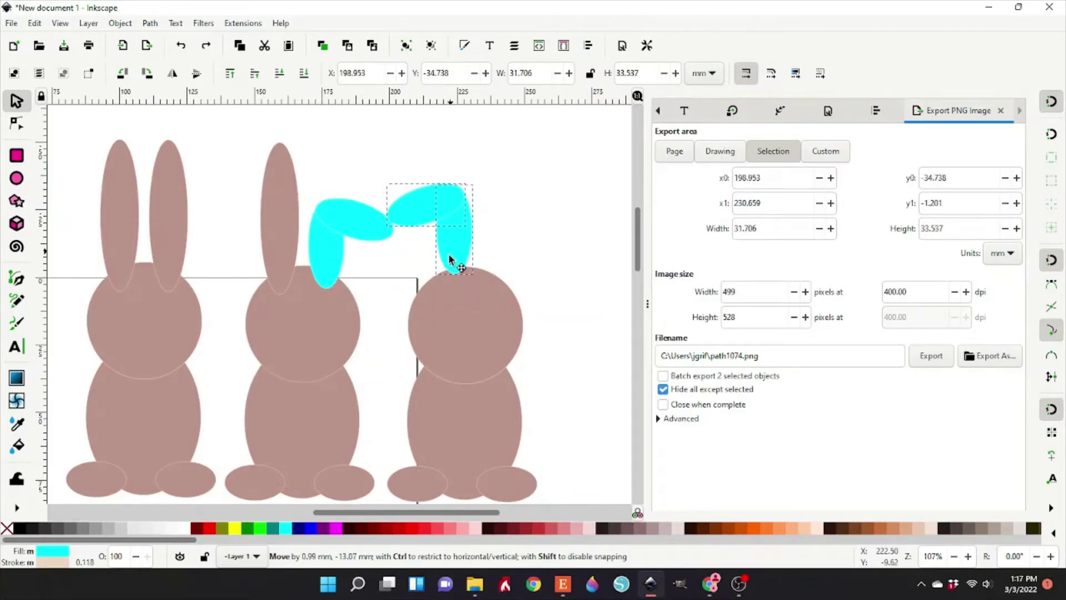
{"action": "left_click_drag", "start_coordinate": [450, 258], "coordinate": [527, 222]}
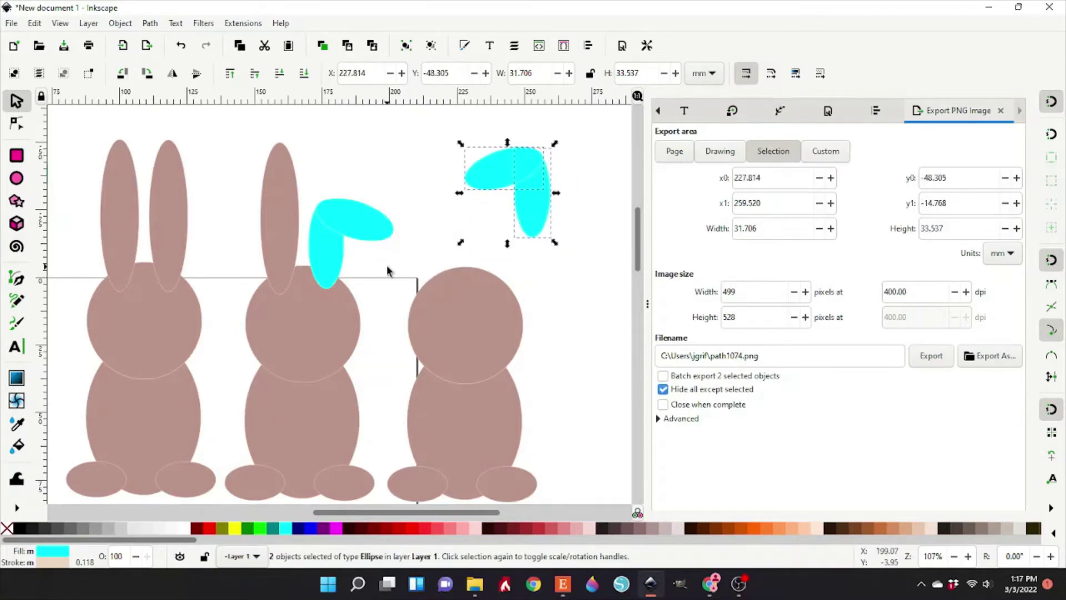
{"action": "left_click_drag", "start_coordinate": [388, 270], "coordinate": [595, 495]}
{"action": "left_click_drag", "start_coordinate": [455, 396], "coordinate": [471, 392]}
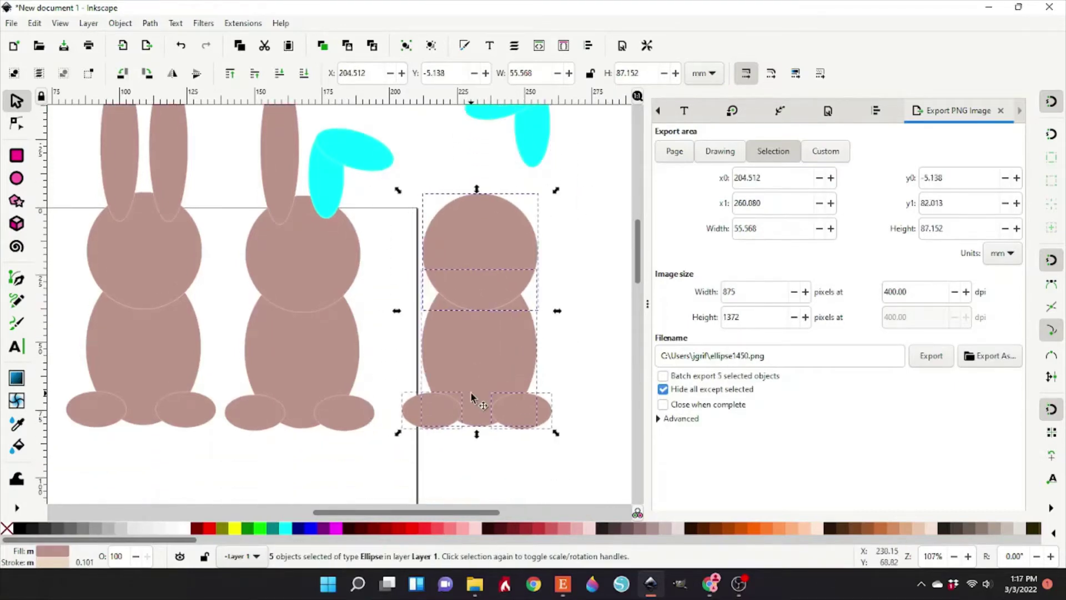
{"action": "scroll", "coordinate": [471, 392], "scroll_direction": "up", "scroll_amount": 5}
{"action": "left_click", "coordinate": [540, 256]}
{"action": "left_click_drag", "start_coordinate": [539, 255], "coordinate": [470, 300]}
- Duplicate the cyan ear for the third bunny and lower it onto the head
{"action": "key", "text": "ctrl+d"}
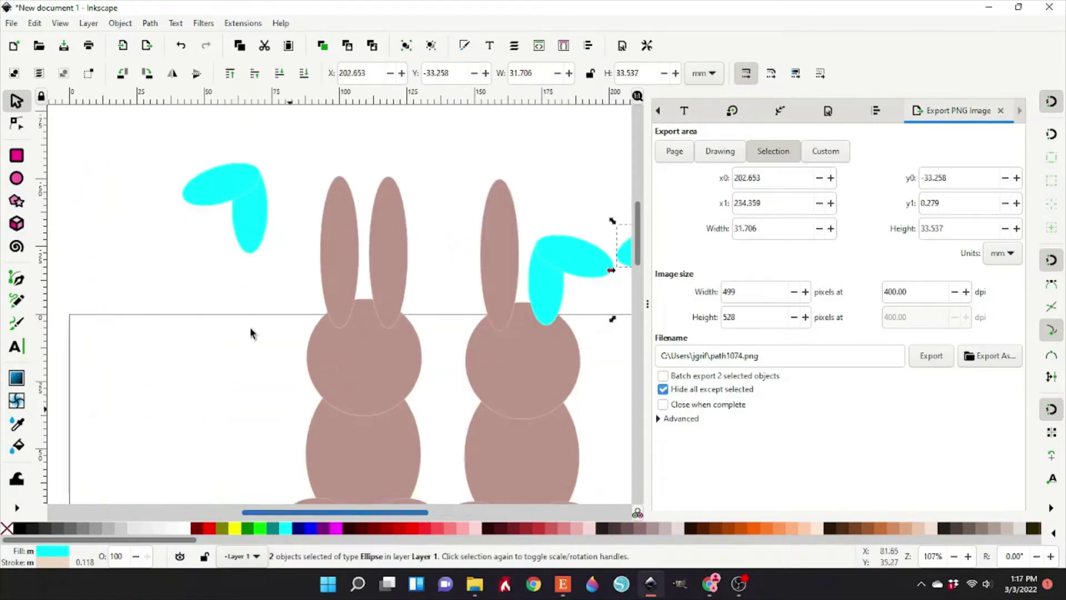
{"action": "mouse_move", "coordinate": [250, 222]}
{"action": "left_mouse_down"}
{"action": "mouse_move", "coordinate": [751, 322]}
{"action": "mouse_move", "coordinate": [439, 251]}
{"action": "left_mouse_up"}
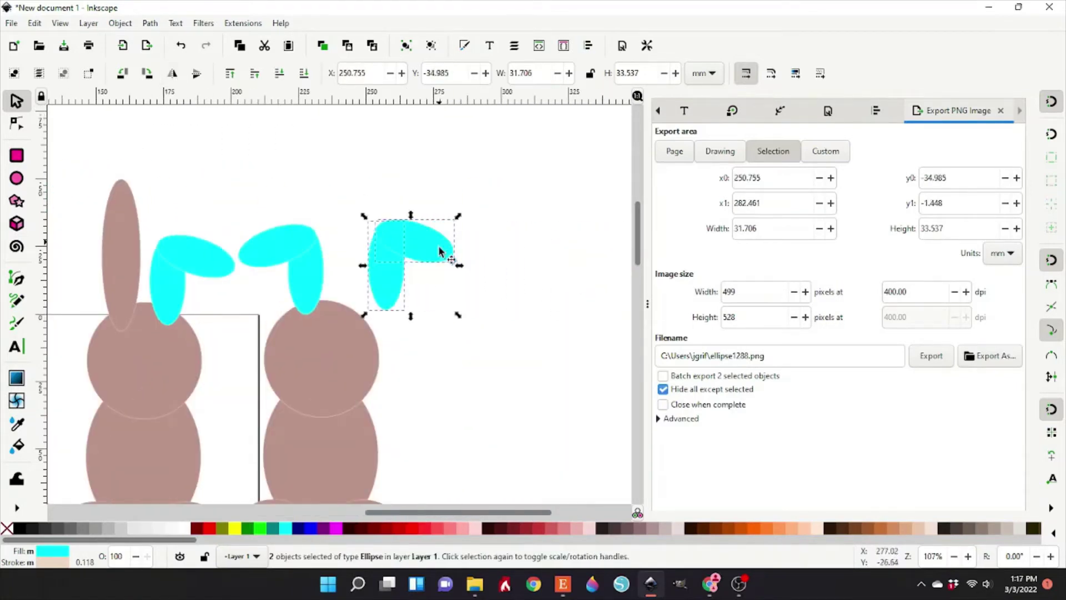
{"action": "left_click_drag", "start_coordinate": [387, 289], "coordinate": [346, 289]}
{"action": "scroll", "coordinate": [450, 389], "scroll_direction": "down", "scroll_amount": 2}
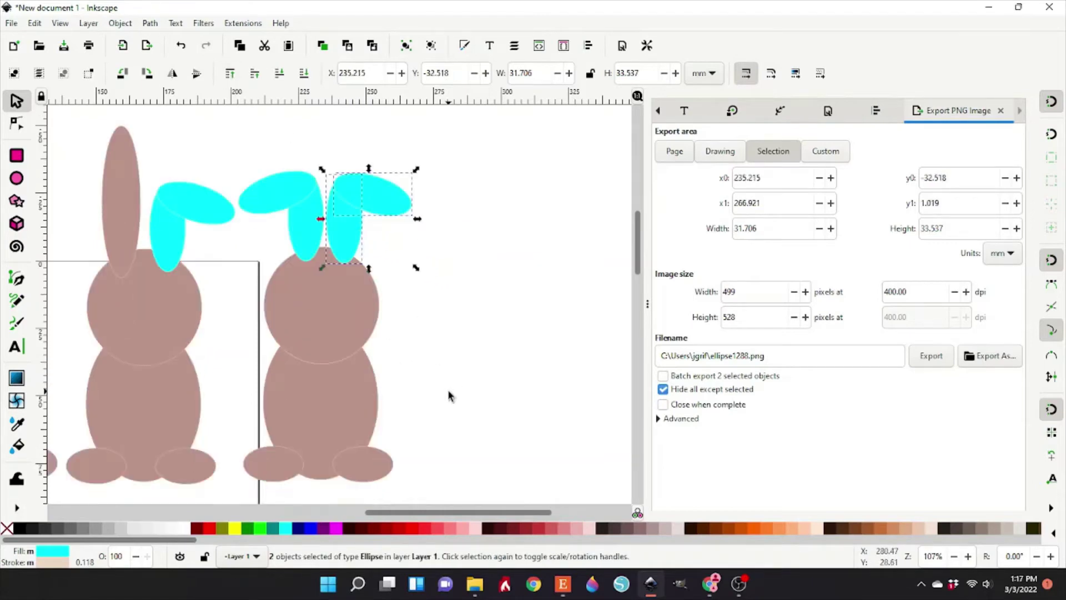
{"action": "left_click", "coordinate": [306, 243]}
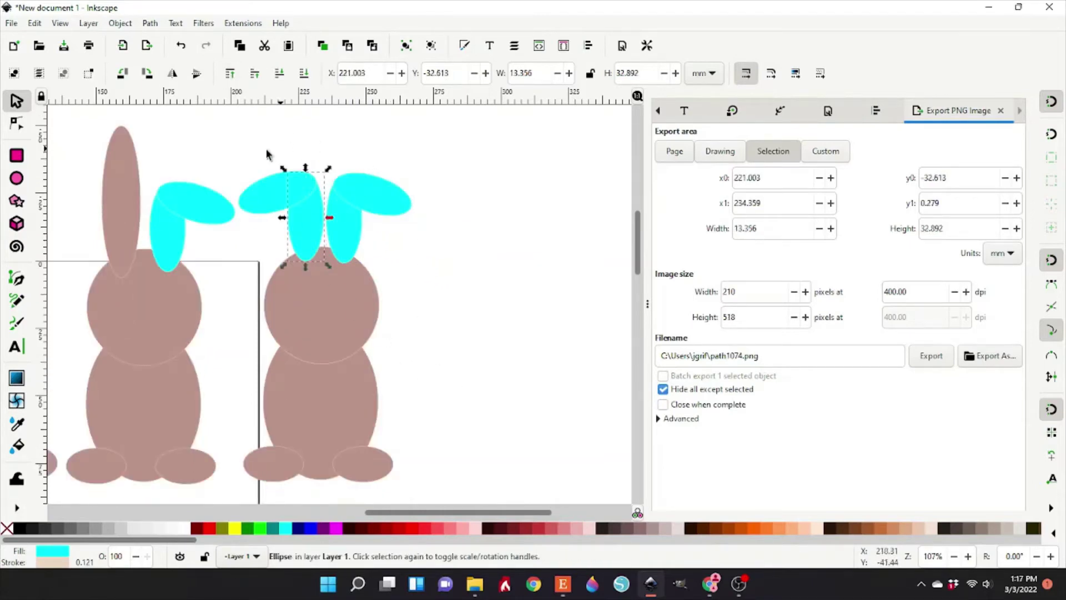
{"action": "left_click_drag", "start_coordinate": [228, 151], "coordinate": [341, 297]}
{"action": "left_click_drag", "start_coordinate": [304, 255], "coordinate": [304, 264]}
- Lower the right cyan ear slightly, then select all of the first bunny's shapes
{"action": "left_click", "coordinate": [346, 187]}
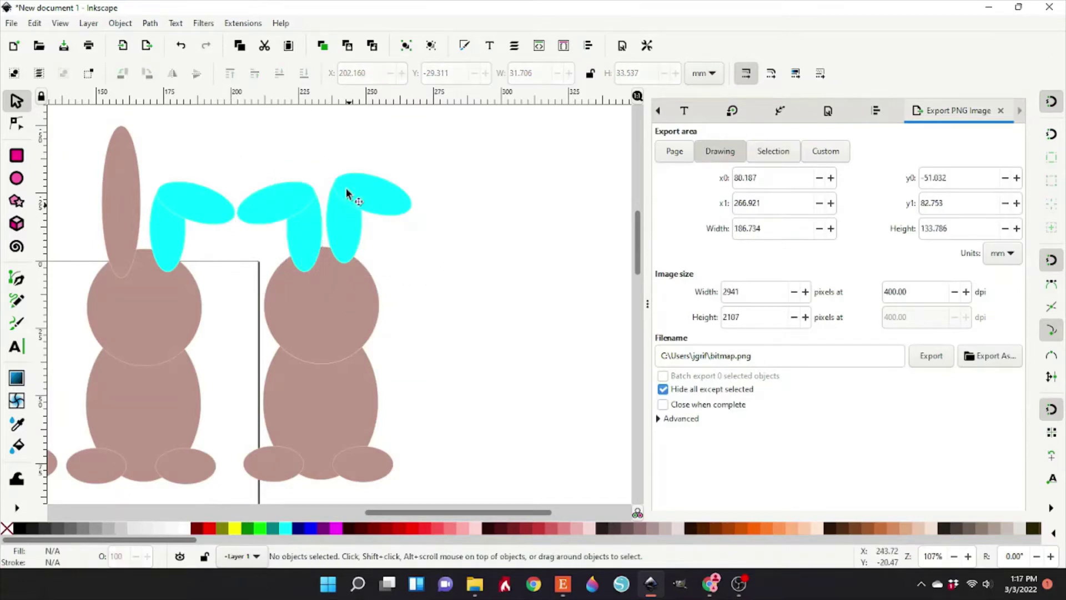
{"action": "left_click_drag", "start_coordinate": [452, 146], "coordinate": [361, 247]}
{"action": "left_click_drag", "start_coordinate": [356, 238], "coordinate": [356, 248]}
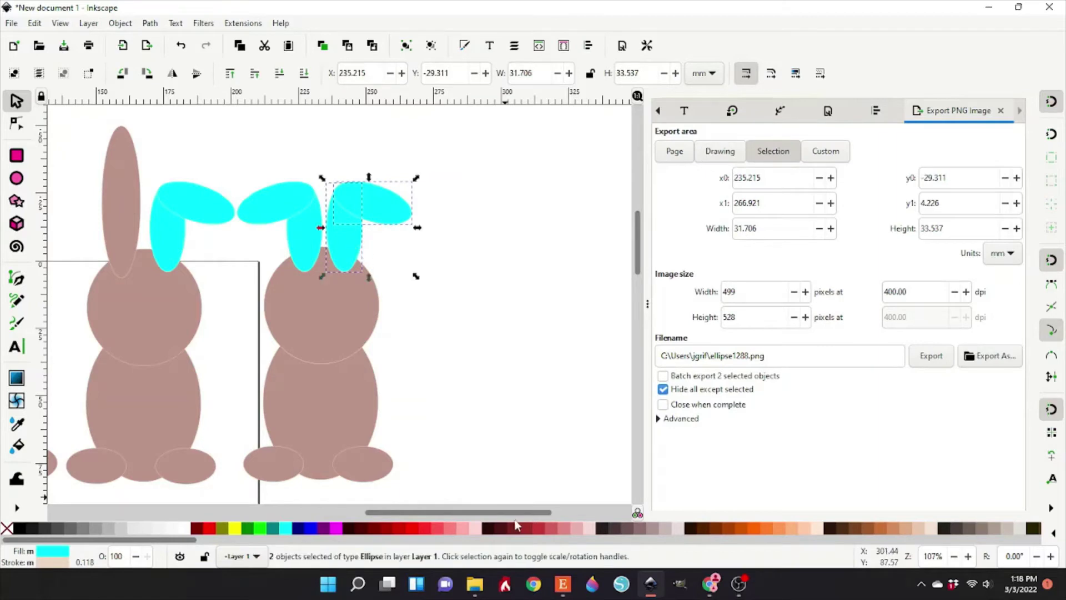
{"action": "left_click_drag", "start_coordinate": [513, 512], "coordinate": [425, 512]}
{"action": "left_click_drag", "start_coordinate": [159, 116], "coordinate": [341, 503]}
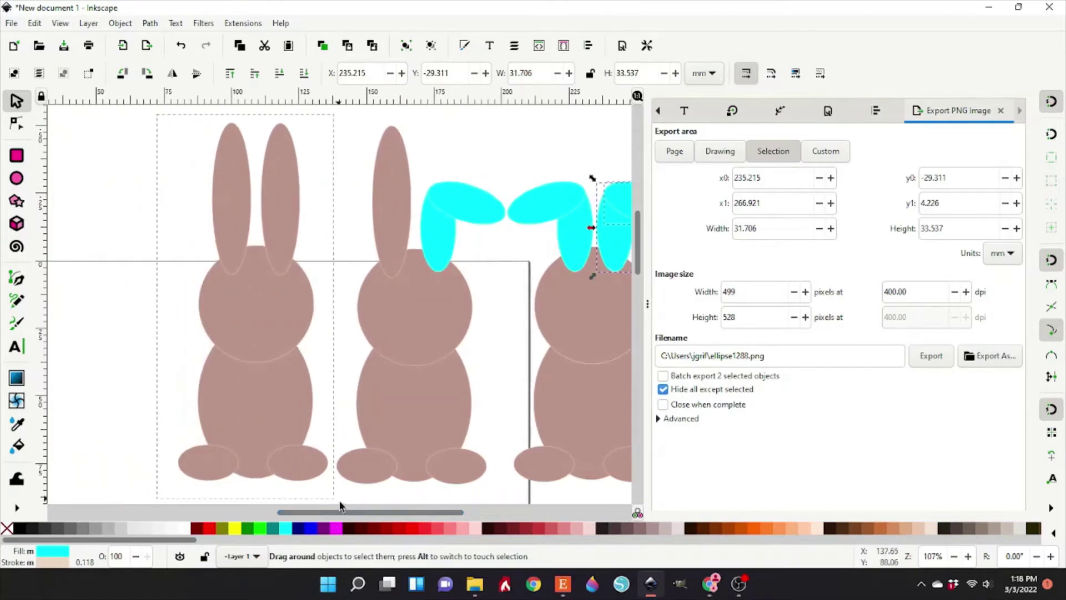
- Union the first and middle bunnies' pieces into single shapes
{"action": "left_click", "coordinate": [150, 23]}
{"action": "left_click", "coordinate": [166, 101]}
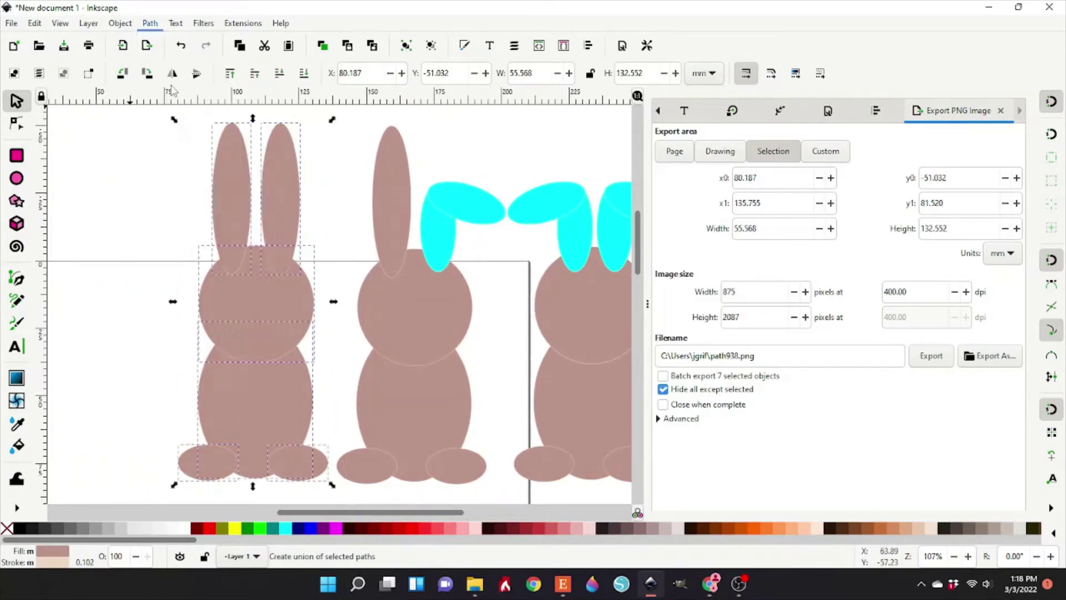
{"action": "left_click_drag", "start_coordinate": [360, 118], "coordinate": [495, 503]}
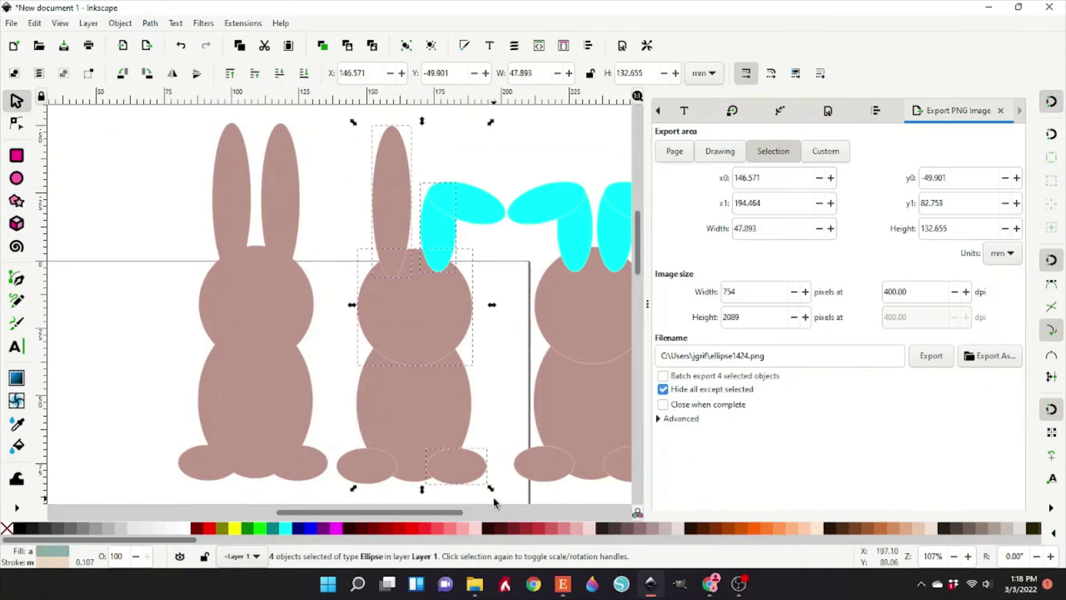
{"action": "left_click_drag", "start_coordinate": [333, 123], "coordinate": [505, 502]}
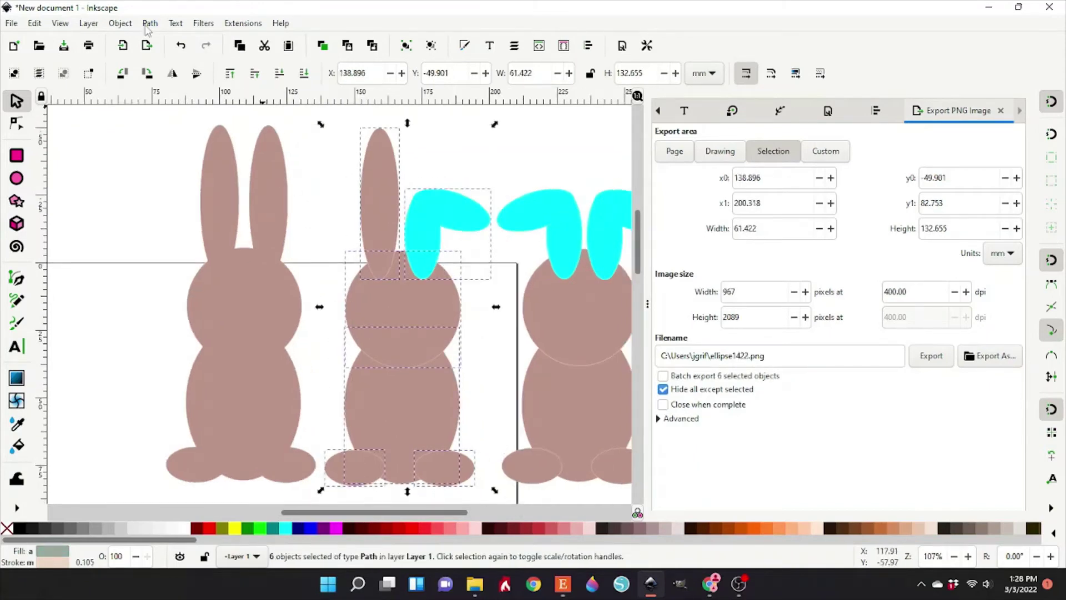
{"action": "left_click", "coordinate": [150, 23]}
{"action": "left_click", "coordinate": [167, 88]}
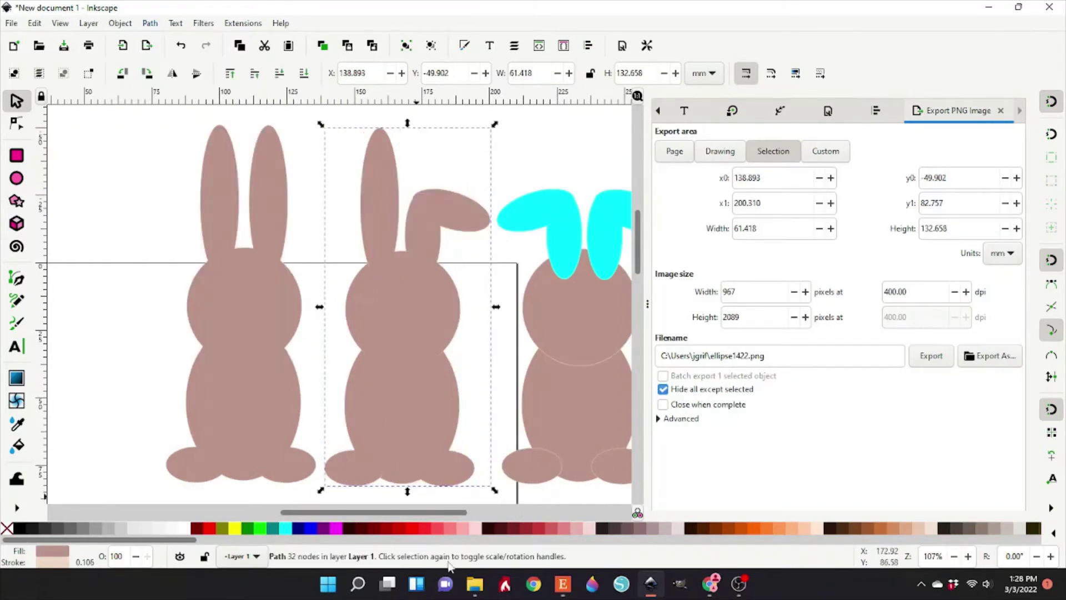
- Select all of the third bunny's pieces and union them into one shape
{"action": "left_click_drag", "start_coordinate": [444, 513], "coordinate": [501, 513]}
{"action": "left_click_drag", "start_coordinate": [328, 148], "coordinate": [528, 519]}
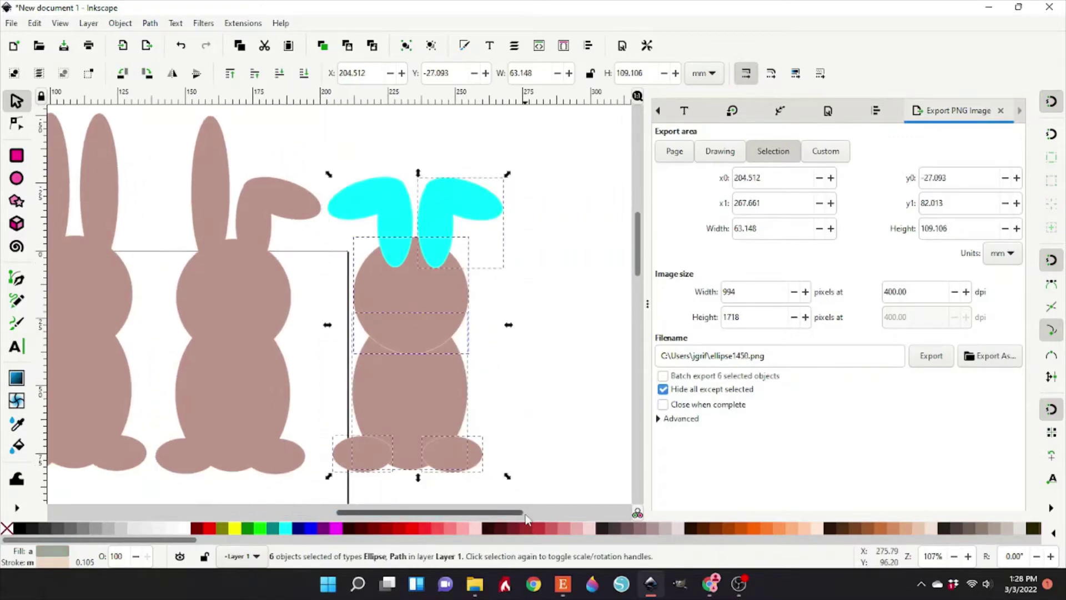
{"action": "left_click", "coordinate": [150, 24]}
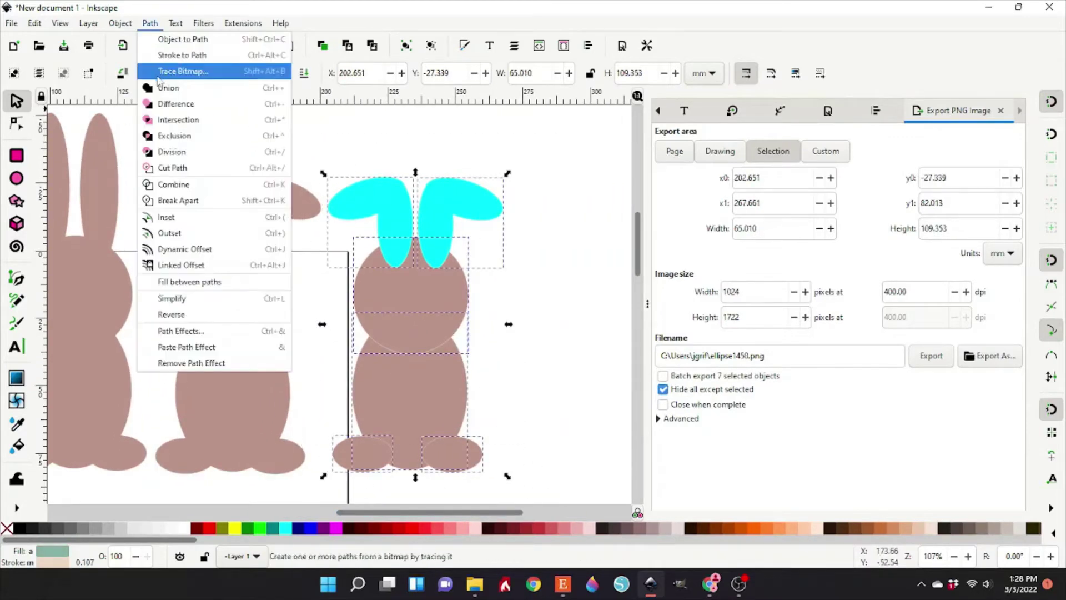
{"action": "left_click", "coordinate": [166, 88]}
{"action": "left_click_drag", "start_coordinate": [506, 520], "coordinate": [449, 520]}
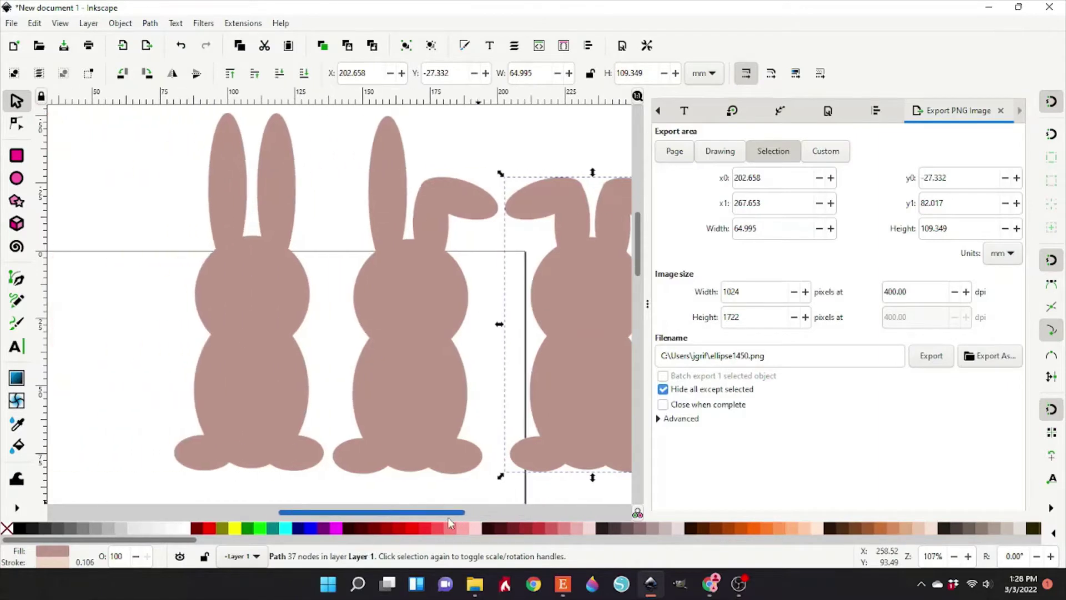
- Widen each of the three bunnies slightly and shift the first bunny left
{"action": "left_click", "coordinate": [268, 439]}
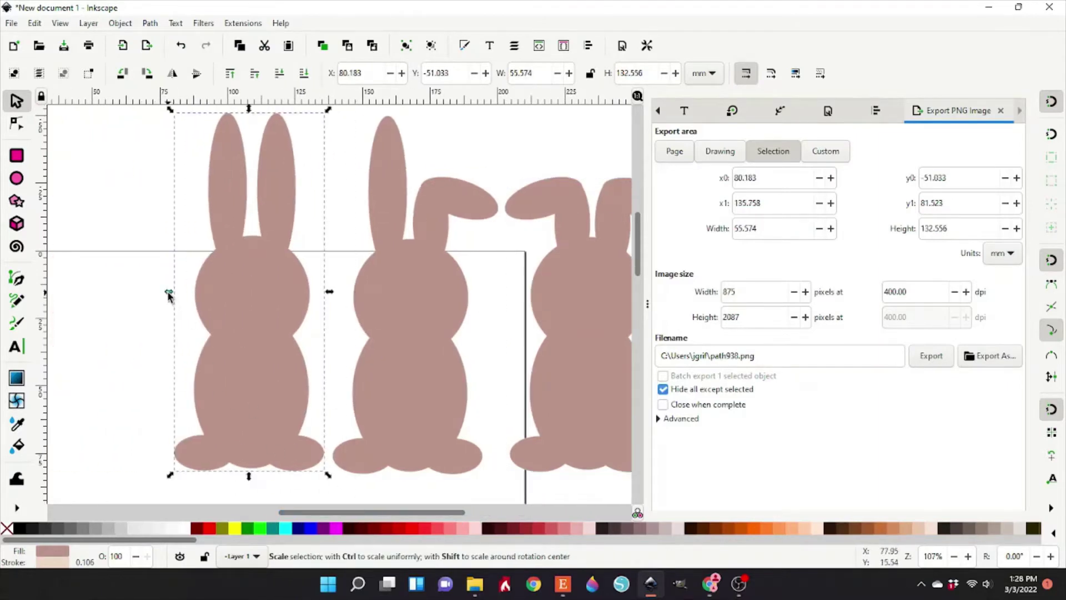
{"action": "left_click_drag", "start_coordinate": [167, 296], "coordinate": [160, 296]}
{"action": "left_click_drag", "start_coordinate": [227, 381], "coordinate": [206, 381]}
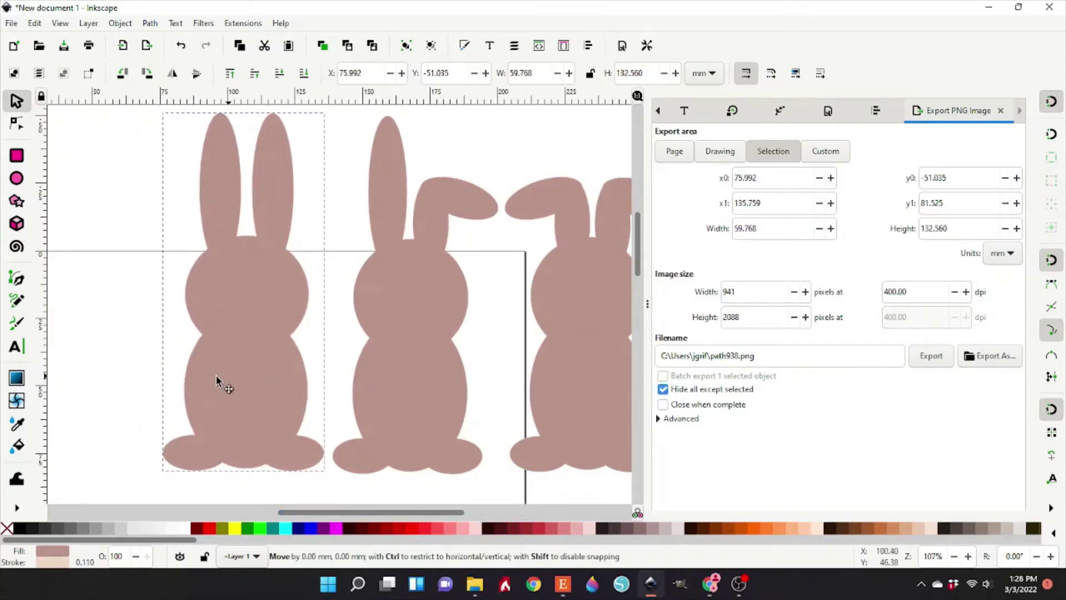
{"action": "left_click", "coordinate": [381, 373]}
{"action": "left_click_drag", "start_coordinate": [329, 298], "coordinate": [314, 300]}
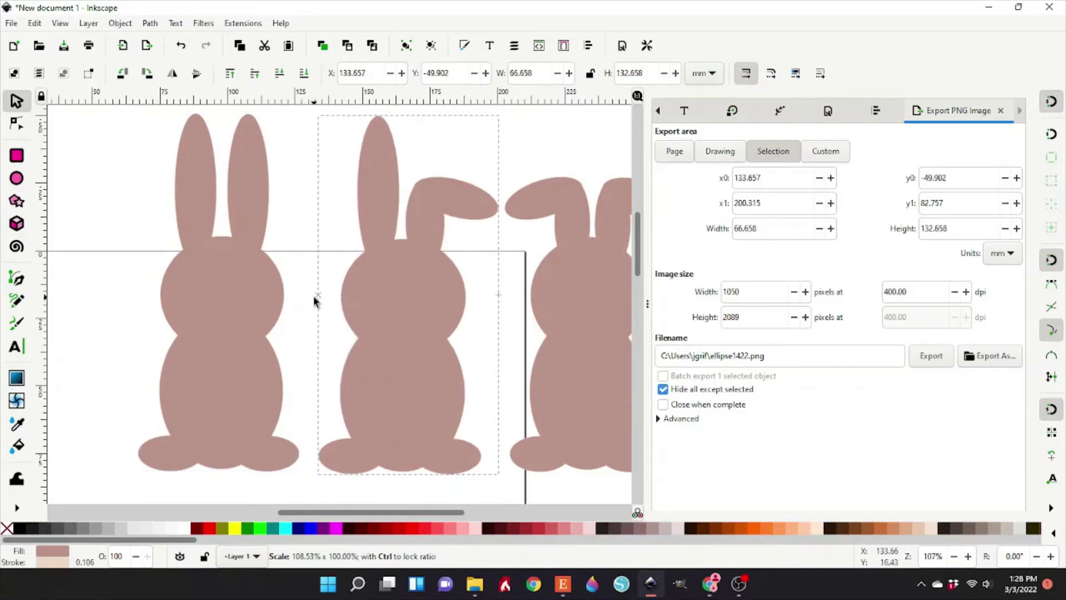
{"action": "left_click_drag", "start_coordinate": [399, 311], "coordinate": [351, 328]}
{"action": "key", "text": "Tab"}
{"action": "left_click_drag", "start_coordinate": [540, 325], "coordinate": [554, 325]}
- Narrow the middle and third bunnies and nudge them left for even spacing
{"action": "left_click_drag", "start_coordinate": [419, 512], "coordinate": [389, 524]}
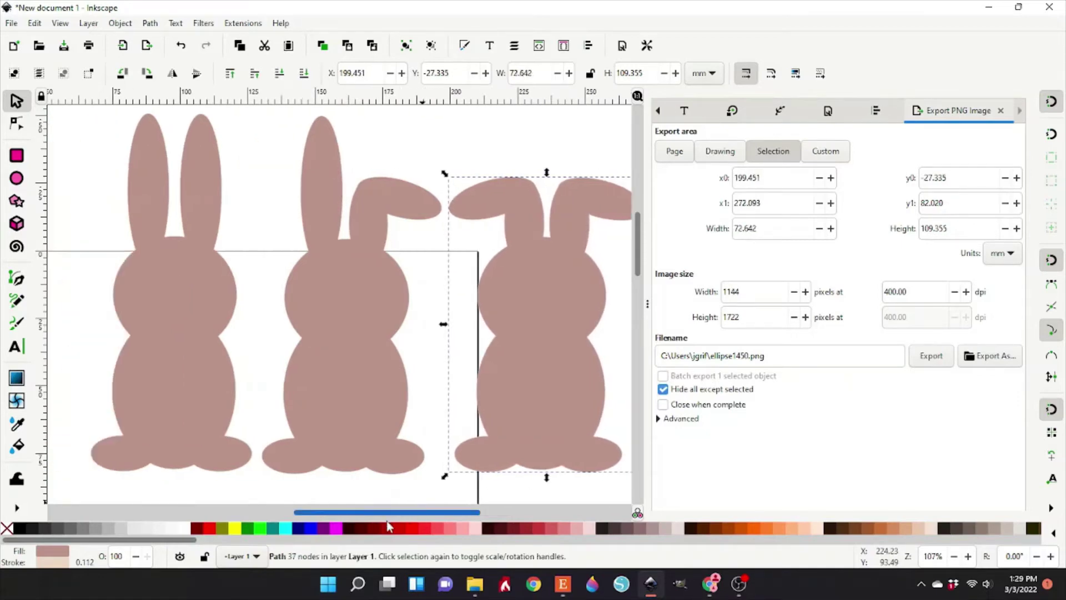
{"action": "left_click", "coordinate": [306, 433]}
{"action": "left_click_drag", "start_coordinate": [447, 294], "coordinate": [452, 328]}
{"action": "left_click", "coordinate": [603, 339]}
{"action": "left_click_drag", "start_coordinate": [537, 355], "coordinate": [519, 358]}
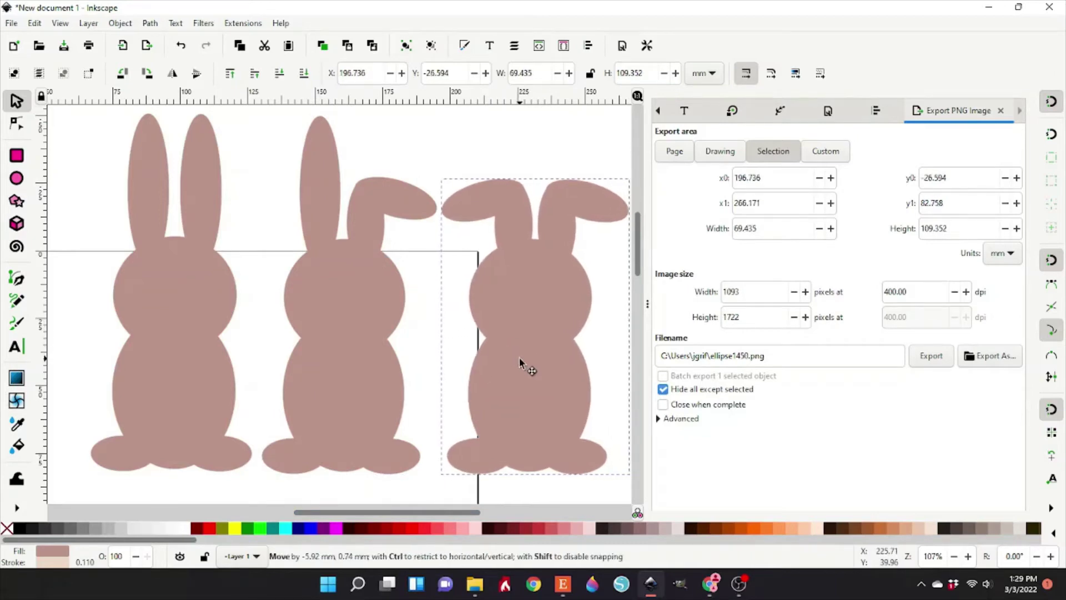
{"action": "left_click", "coordinate": [439, 418]}
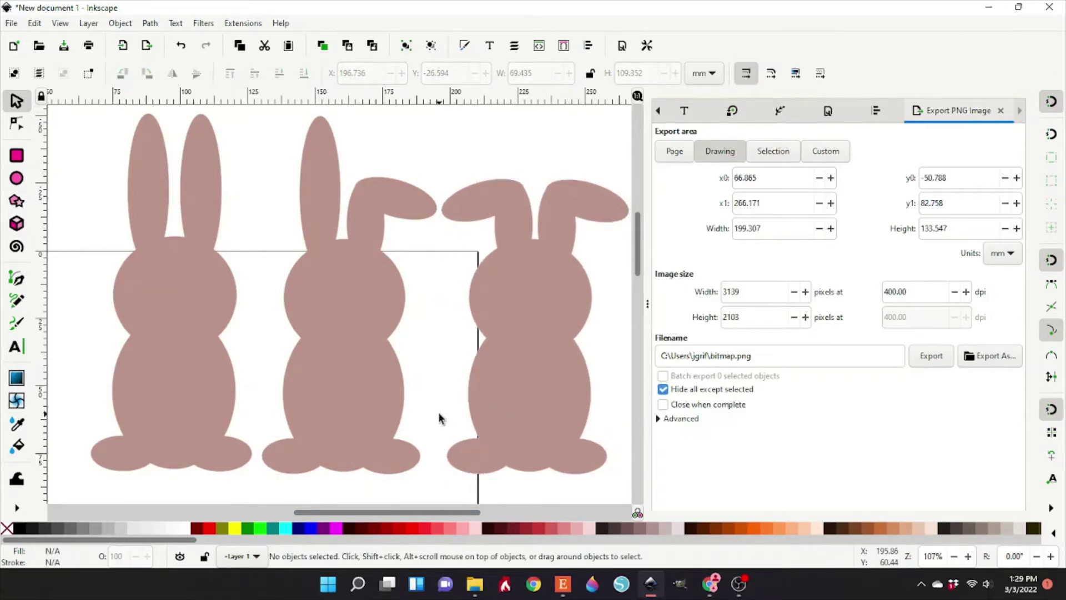
{"action": "left_click_drag", "start_coordinate": [362, 415], "coordinate": [357, 416]}
{"action": "left_click_drag", "start_coordinate": [498, 411], "coordinate": [492, 408]}
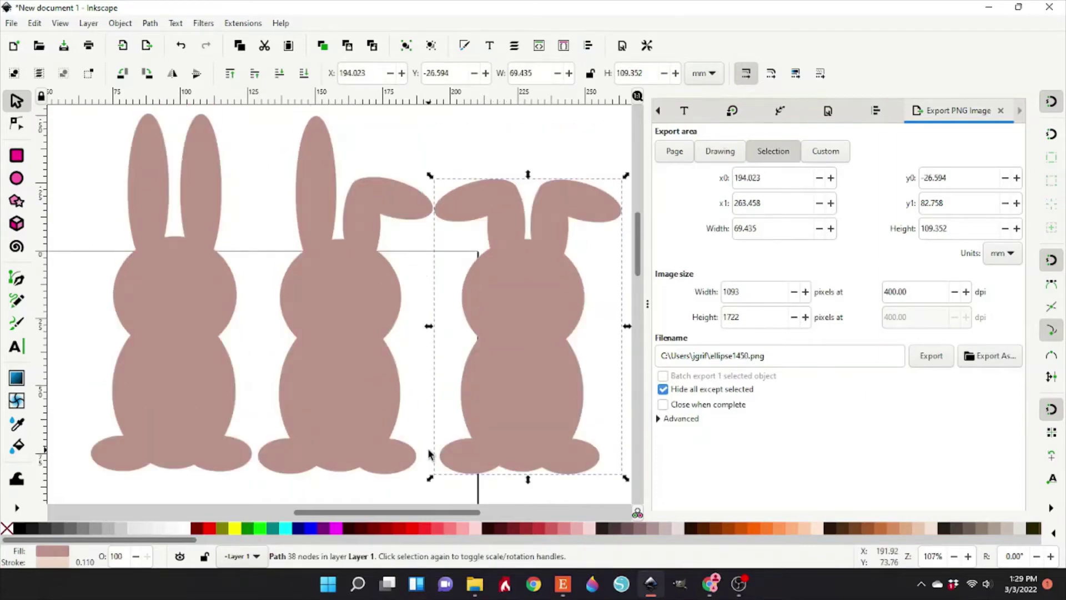
{"action": "key", "text": "minus"}
{"action": "left_click", "coordinate": [392, 476]}
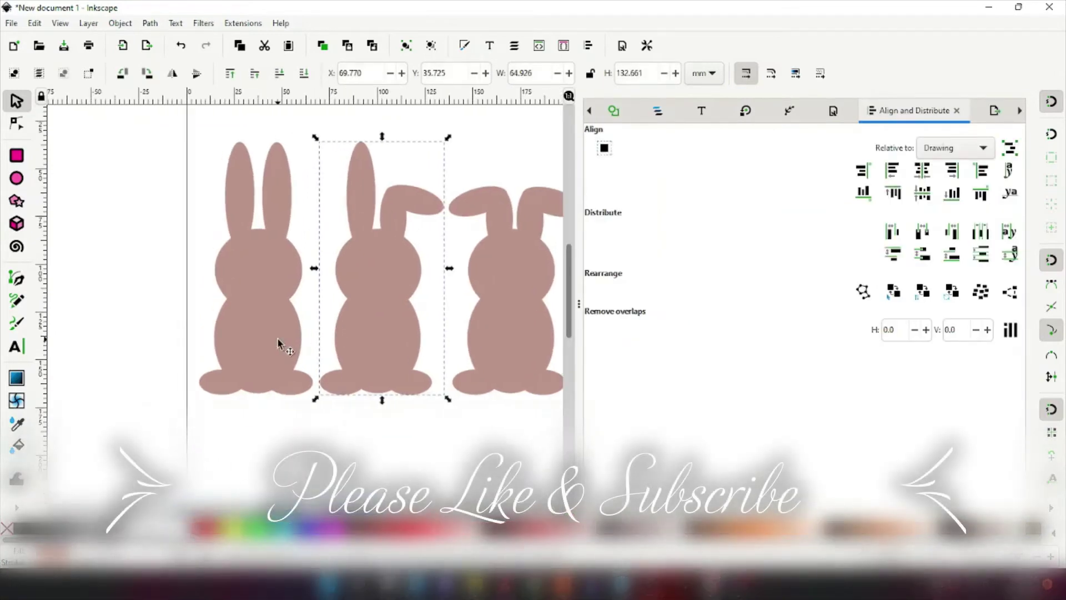
- Move the two-eared bunny left and import the leopard print image from the bunny folder
{"action": "left_click_drag", "start_coordinate": [115, 352], "coordinate": [165, 352]}
{"action": "left_click", "coordinate": [11, 23]}
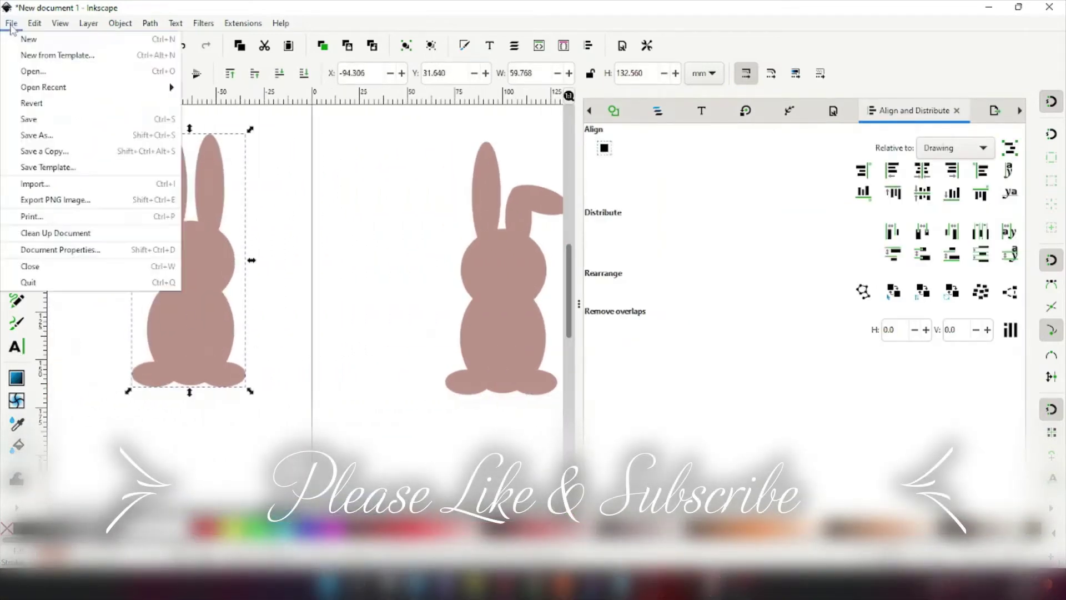
{"action": "left_click", "coordinate": [35, 185]}
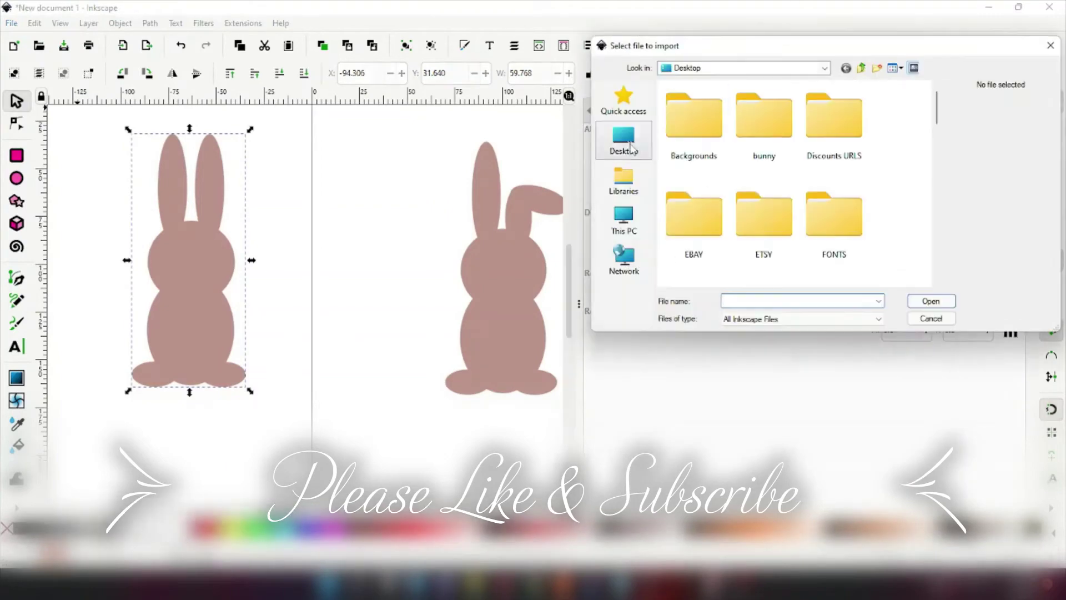
{"action": "scroll", "coordinate": [758, 217], "scroll_direction": "down", "scroll_amount": 2}
{"action": "double_click", "coordinate": [705, 197]}
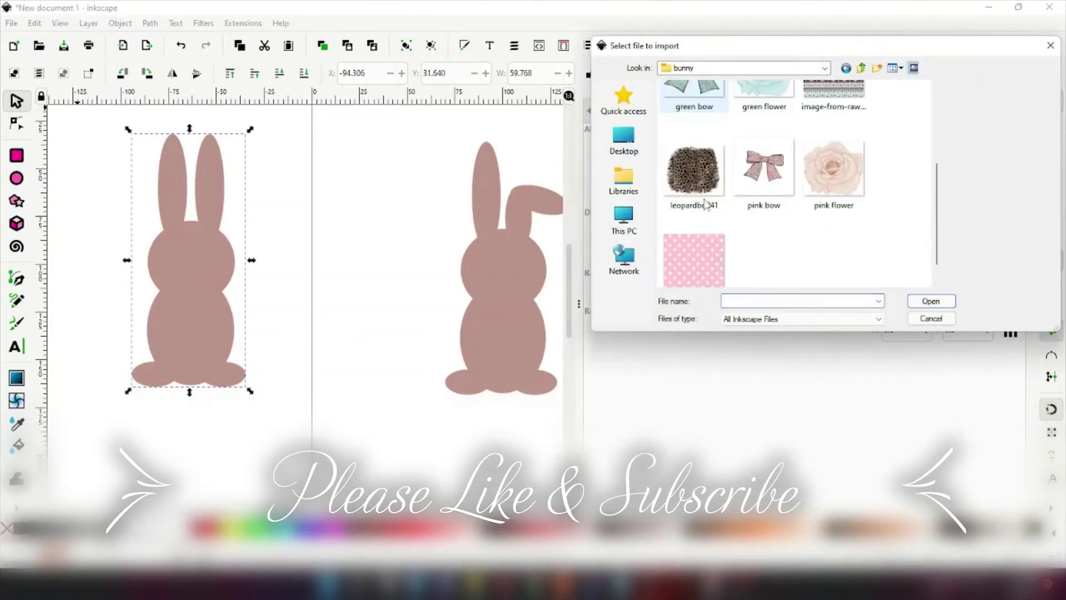
{"action": "left_click", "coordinate": [693, 243]}
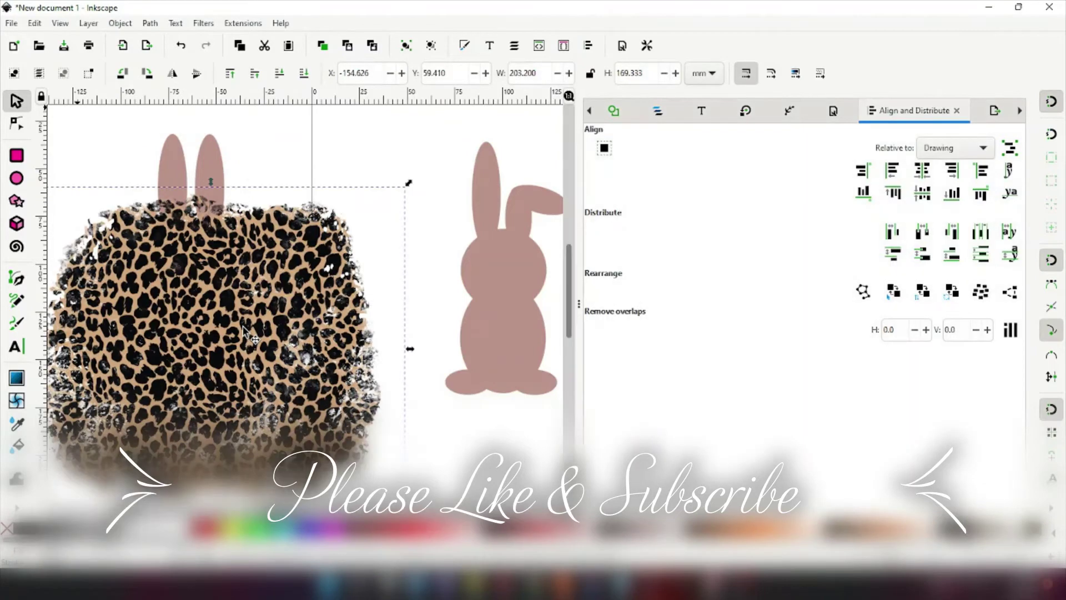
- Clip the leopard image behind the two-eared bunny, then move the floppy-eared bunny far left
{"action": "left_click_drag", "start_coordinate": [243, 331], "coordinate": [249, 238]}
{"action": "left_click", "coordinate": [304, 73]}
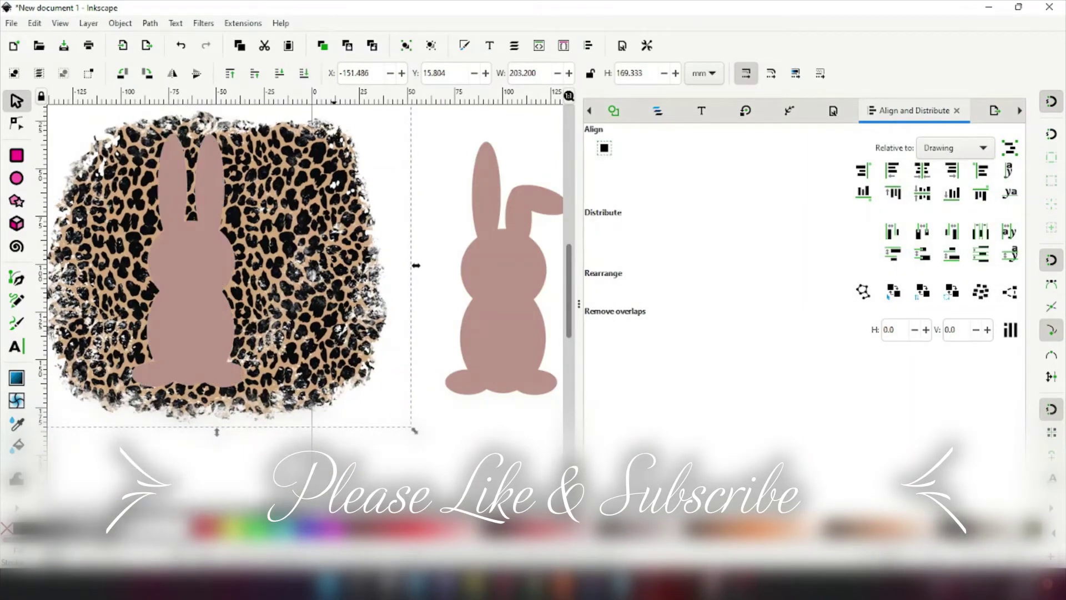
{"action": "scroll", "coordinate": [117, 381], "scroll_direction": "up", "scroll_amount": 3}
{"action": "scroll", "coordinate": [300, 277], "scroll_direction": "down", "scroll_amount": 2}
{"action": "right_click", "coordinate": [295, 188]}
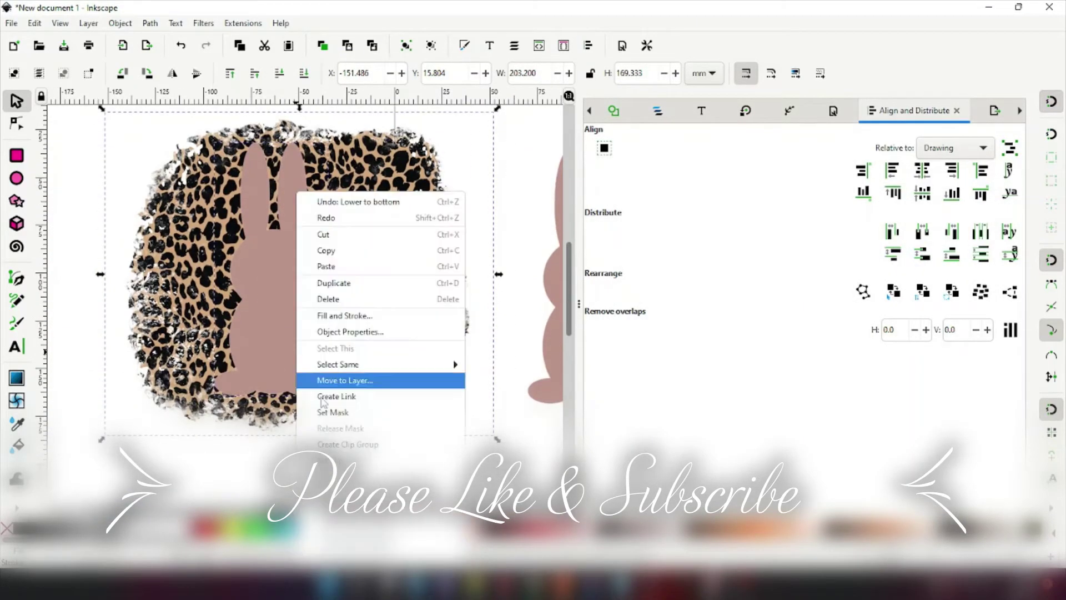
{"action": "left_click", "coordinate": [333, 380]}
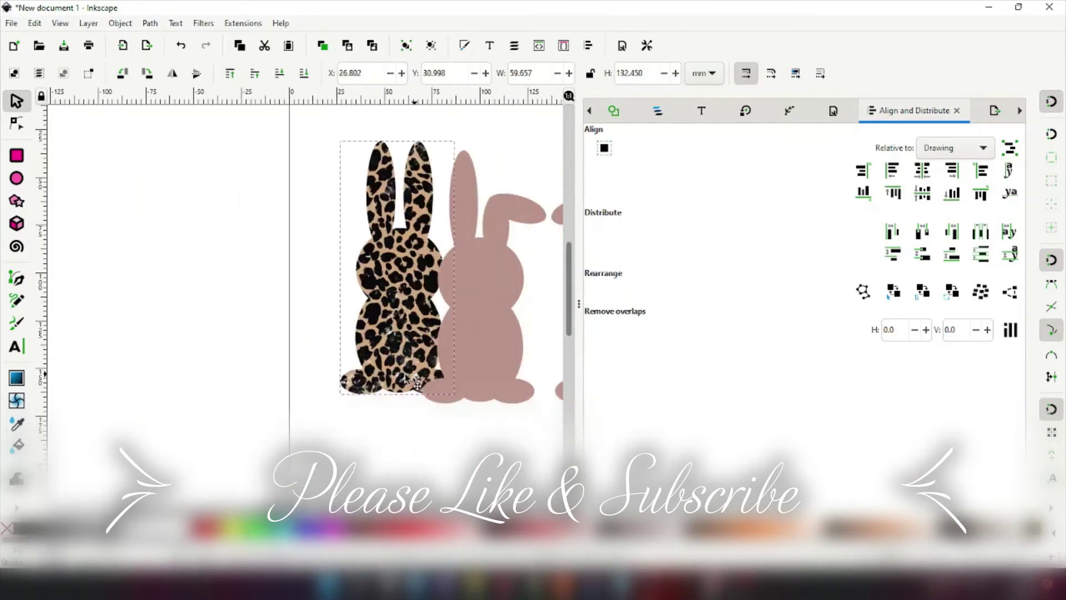
{"action": "left_click_drag", "start_coordinate": [289, 381], "coordinate": [381, 389]}
{"action": "left_click_drag", "start_coordinate": [473, 380], "coordinate": [203, 368]}
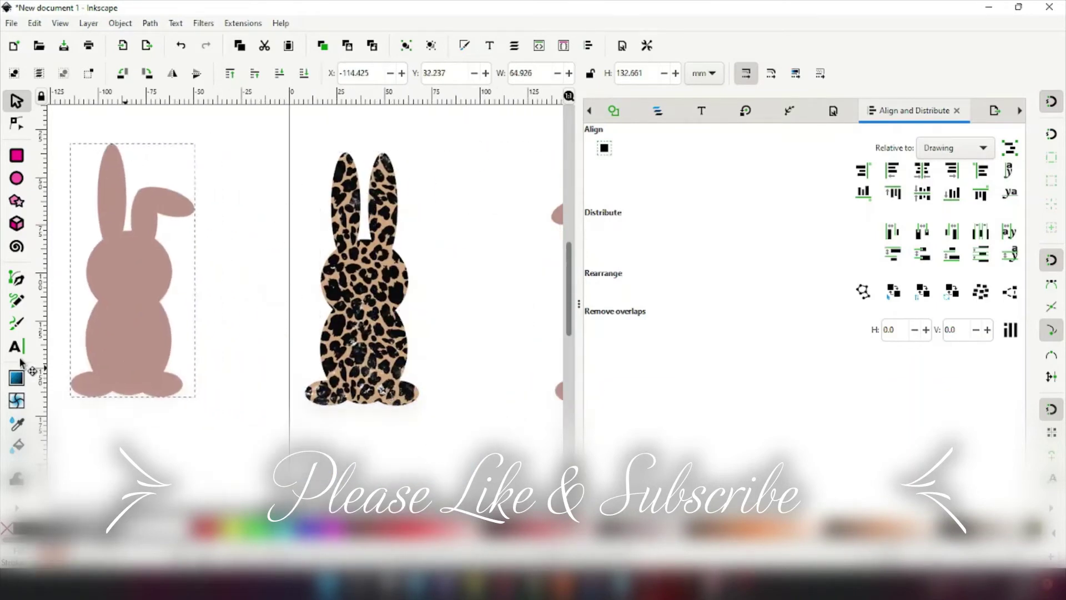
- Import the aztec pattern image
{"action": "left_click", "coordinate": [11, 22]}
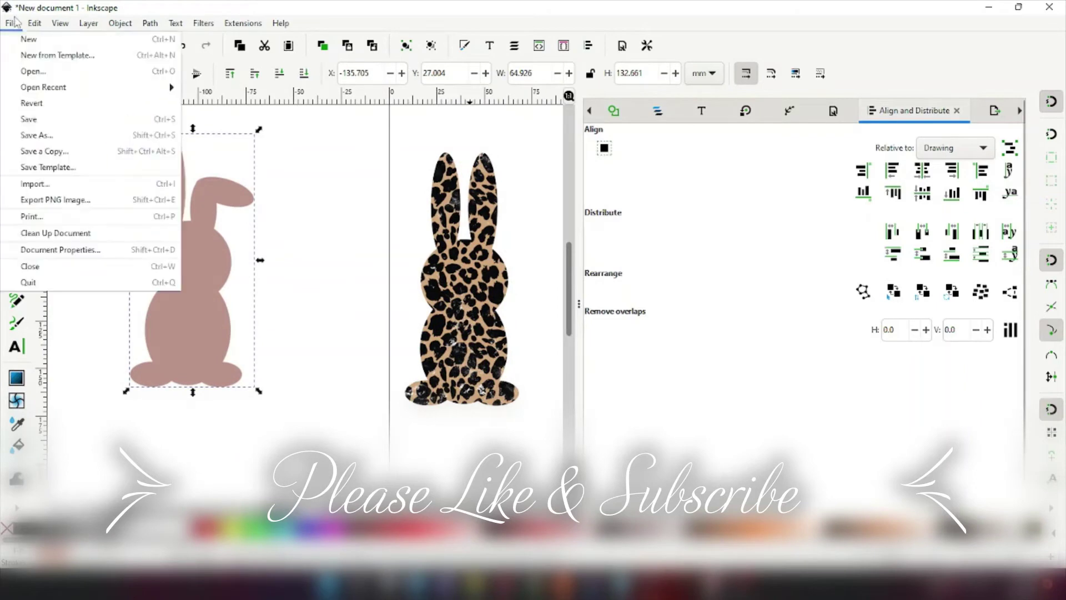
{"action": "left_click", "coordinate": [76, 185]}
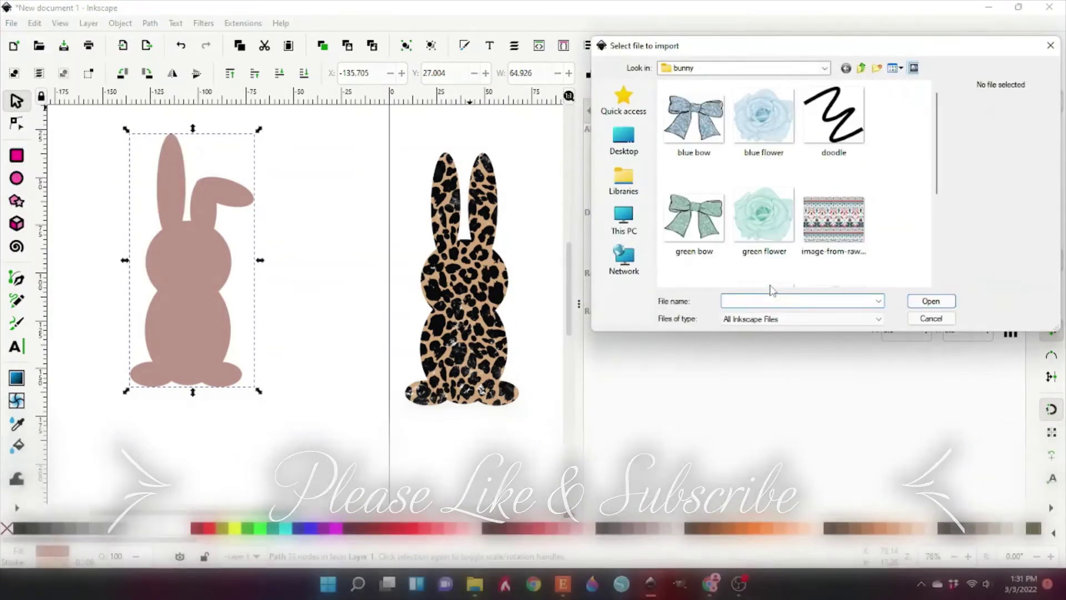
{"action": "key", "text": "Escape"}
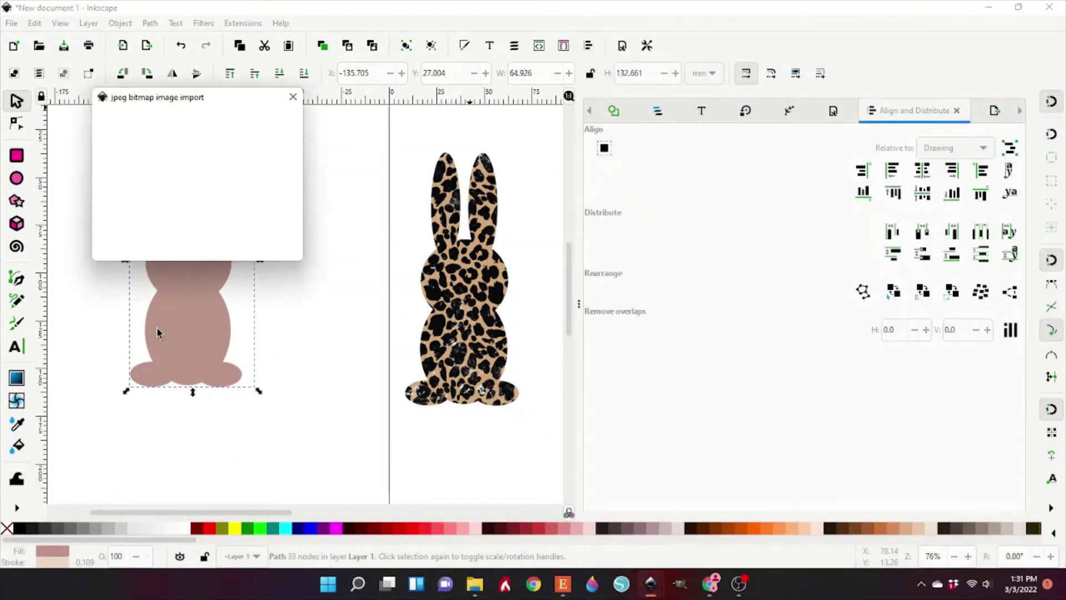
{"action": "left_click", "coordinate": [274, 254]}
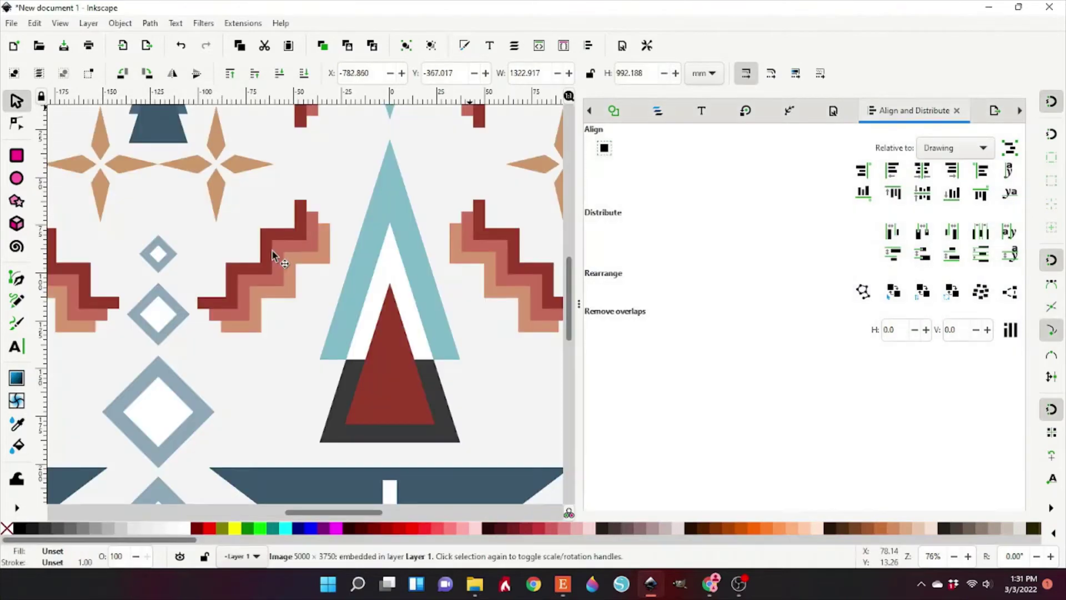
- Shrink the aztec image to bunny size and place it beside the page
{"action": "scroll", "coordinate": [276, 251], "scroll_direction": "down", "scroll_amount": 4}
{"action": "scroll", "coordinate": [276, 251], "scroll_direction": "down", "scroll_amount": 2}
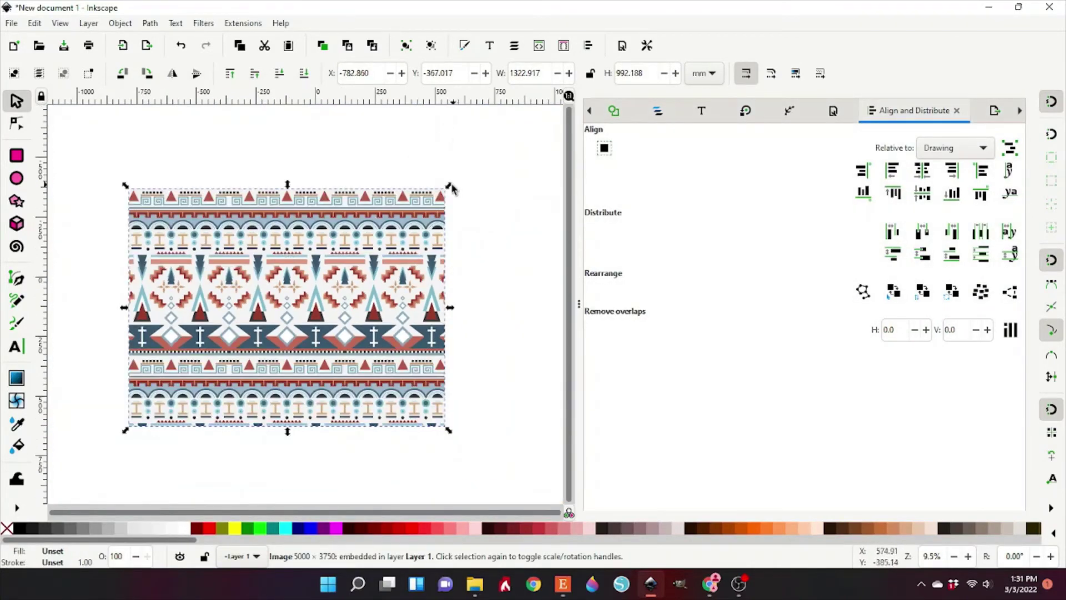
{"action": "left_click_drag", "start_coordinate": [450, 187], "coordinate": [250, 254]}
{"action": "left_click_drag", "start_coordinate": [189, 378], "coordinate": [199, 355]}
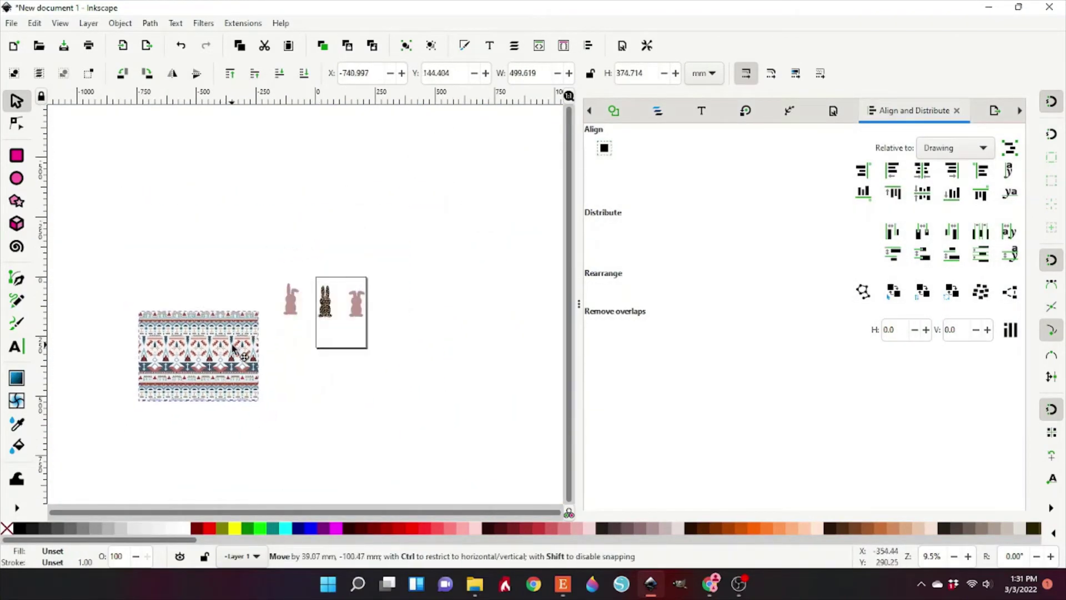
{"action": "left_click_drag", "start_coordinate": [263, 409], "coordinate": [203, 395]}
{"action": "left_click_drag", "start_coordinate": [169, 351], "coordinate": [282, 315]}
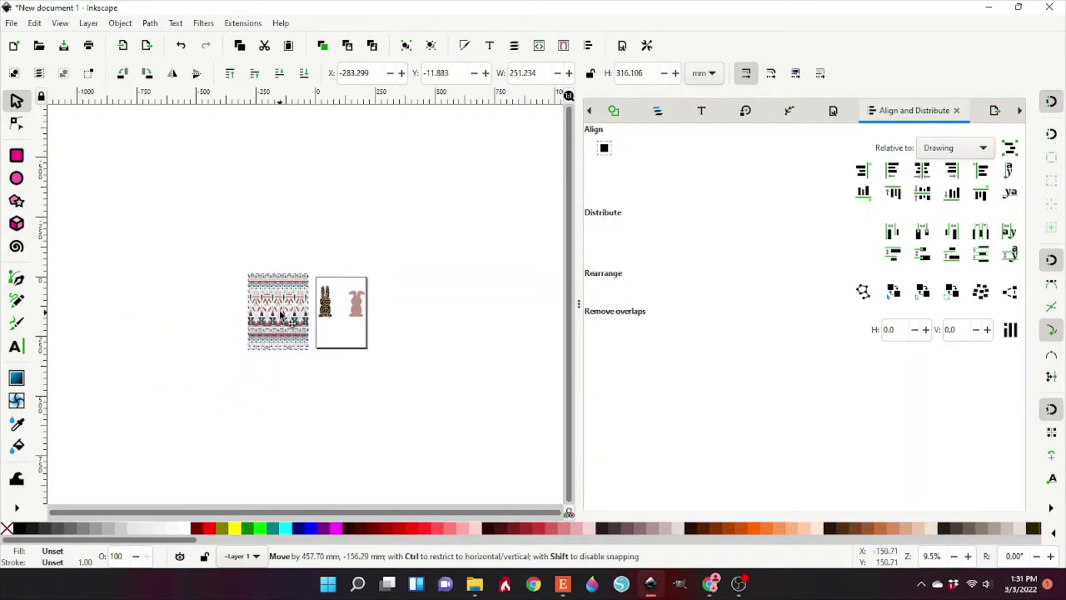
{"action": "scroll", "coordinate": [305, 307], "scroll_direction": "up", "scroll_amount": 3}
{"action": "scroll", "coordinate": [304, 306], "scroll_direction": "up", "scroll_amount": 1}
{"action": "left_click_drag", "start_coordinate": [331, 488], "coordinate": [260, 428]}
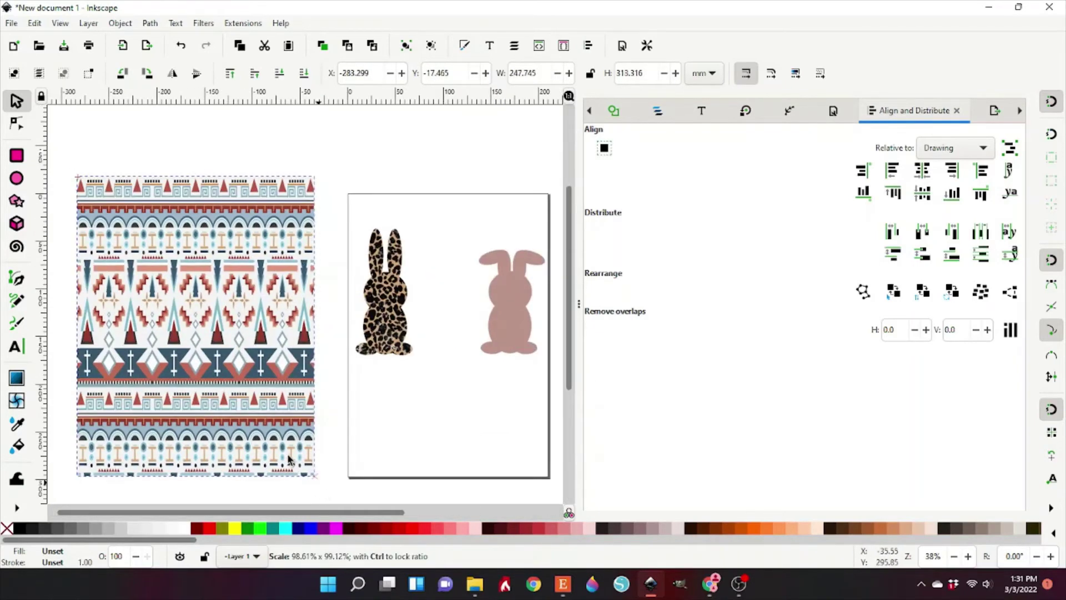
{"action": "left_click_drag", "start_coordinate": [197, 245], "coordinate": [270, 255]}
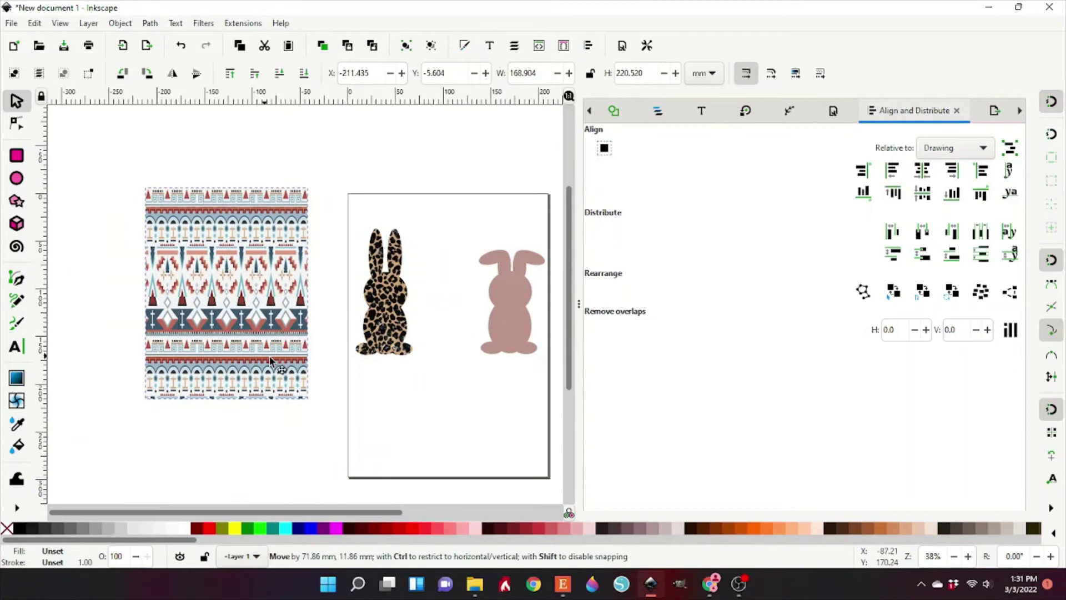
- Put the aztec image behind the bunny shape and clip it, then undo the clip
{"action": "left_click", "coordinate": [304, 73]}
{"action": "left_click_drag", "start_coordinate": [298, 295], "coordinate": [294, 267]}
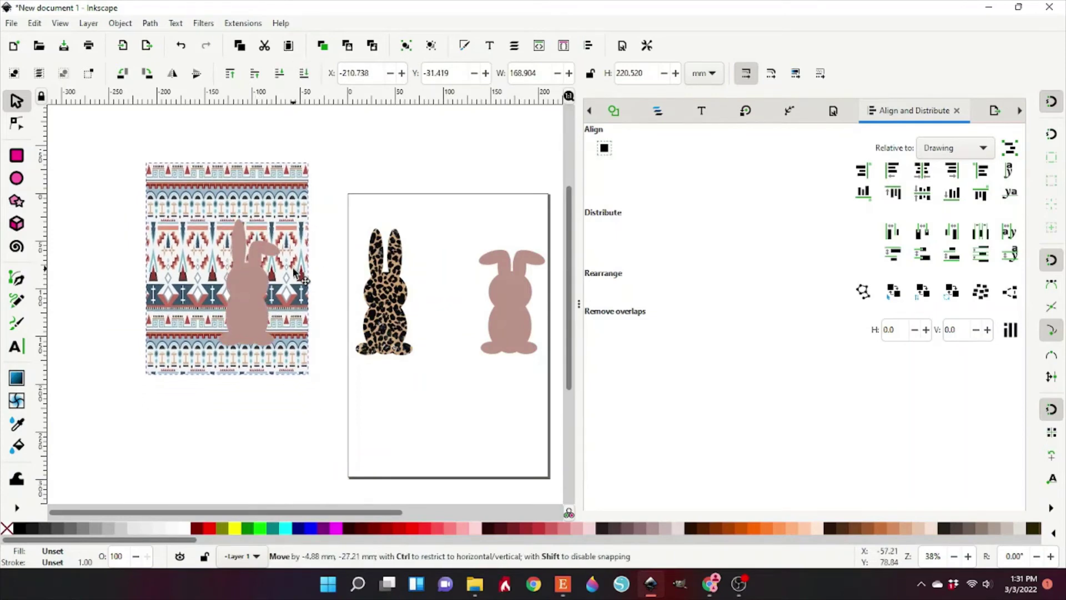
{"action": "left_click_drag", "start_coordinate": [100, 142], "coordinate": [328, 400]}
{"action": "right_click", "coordinate": [281, 359]}
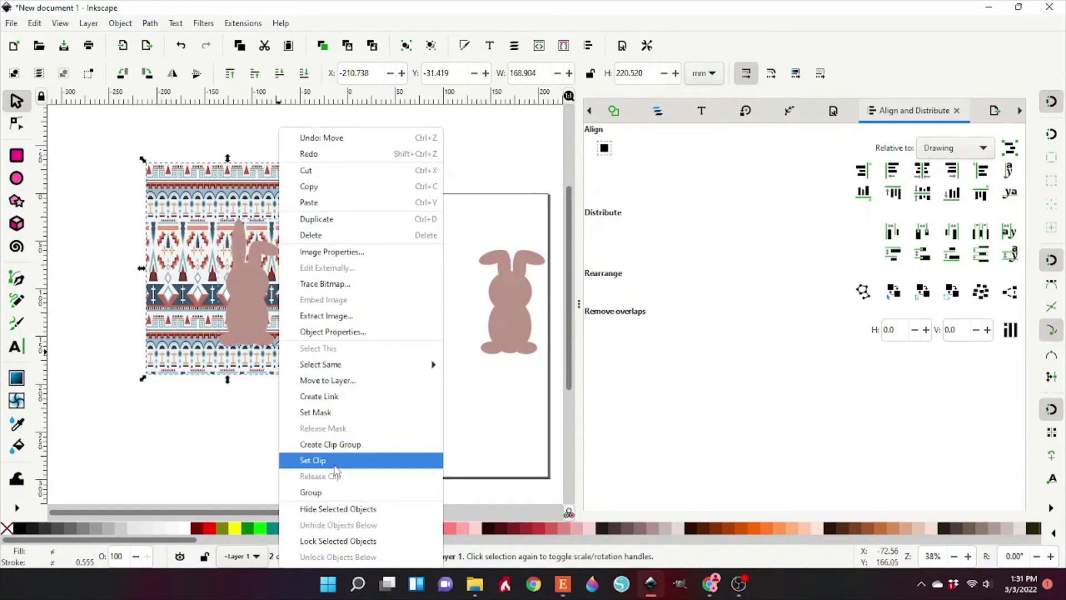
{"action": "left_click", "coordinate": [336, 461]}
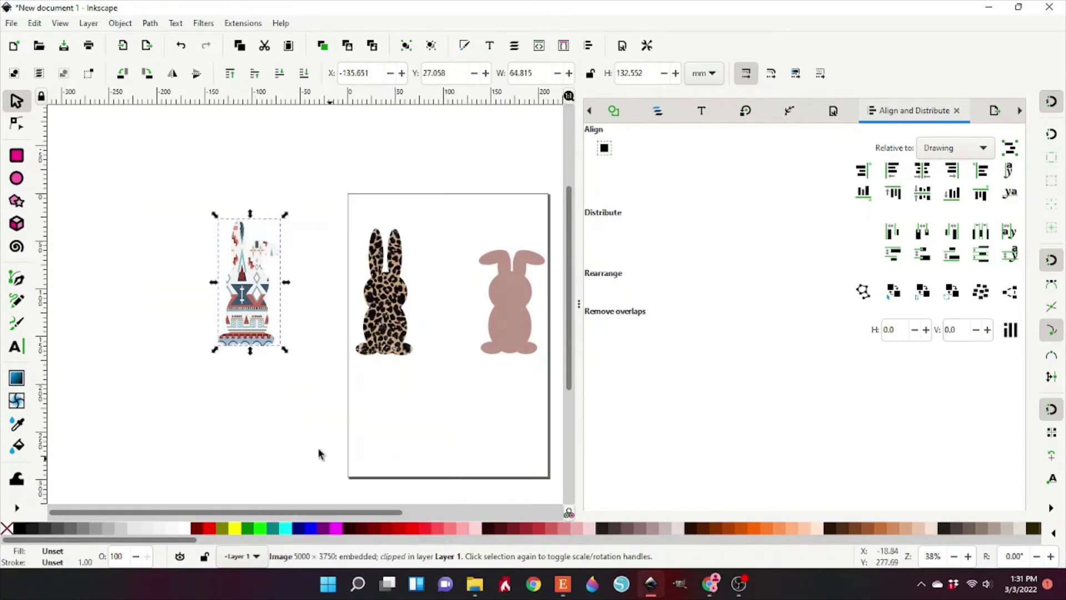
{"action": "left_click", "coordinate": [182, 47]}
- Resize the aztec image to cover the bunny, clip it again, and move the plain pink bunny off the page
{"action": "left_click_drag", "start_coordinate": [142, 159], "coordinate": [155, 206]}
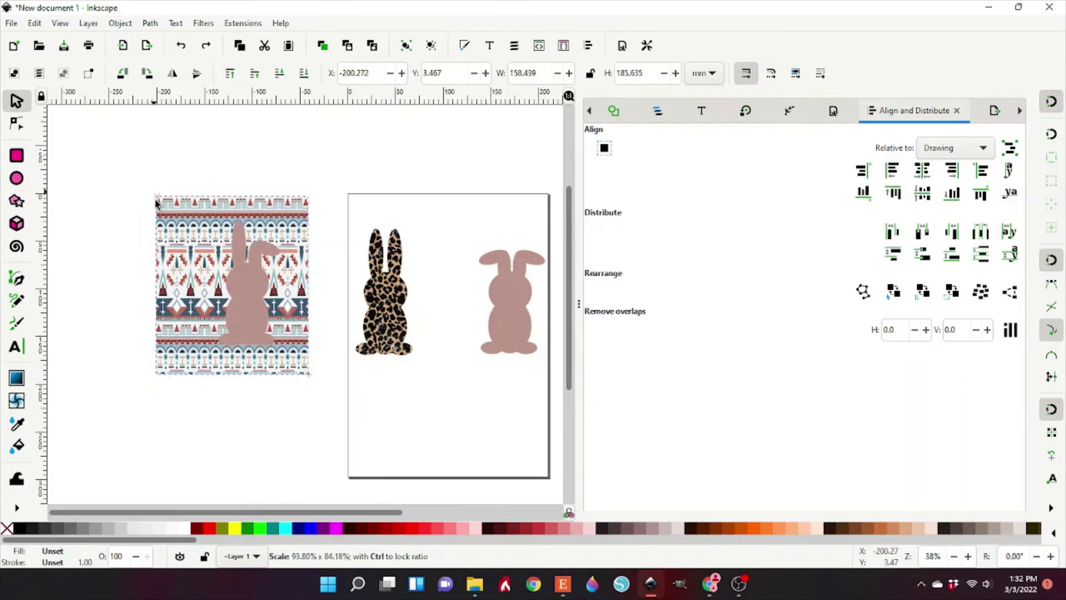
{"action": "mouse_move", "coordinate": [245, 284]}
{"action": "left_mouse_down"}
{"action": "mouse_move", "coordinate": [248, 302]}
{"action": "mouse_move", "coordinate": [472, 330]}
{"action": "left_mouse_up"}
{"action": "right_click", "coordinate": [278, 250]}
{"action": "left_click", "coordinate": [311, 460]}
{"action": "left_click", "coordinate": [433, 401]}
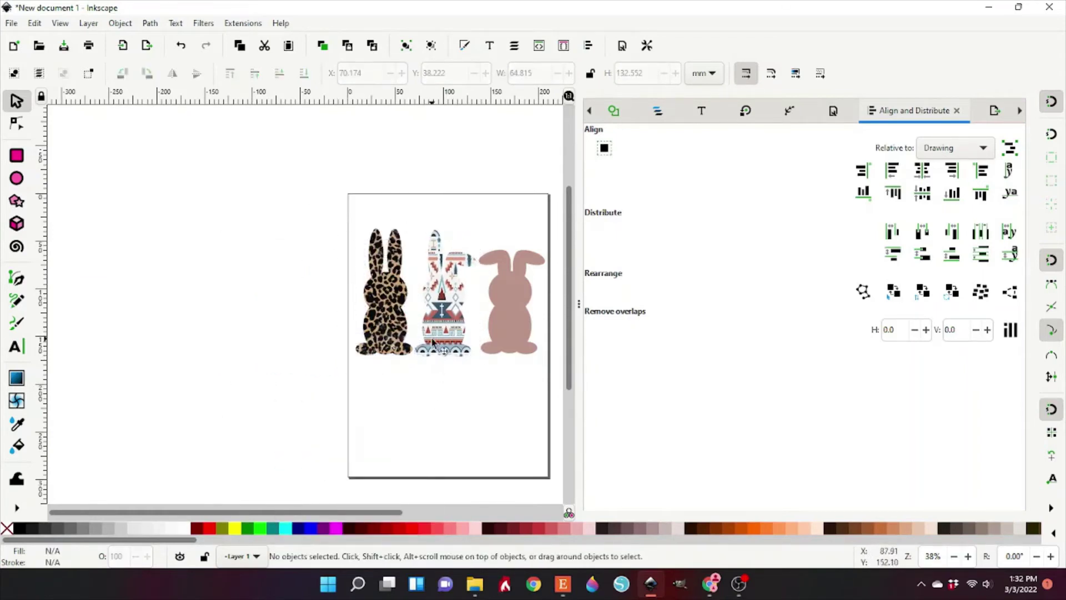
{"action": "left_click", "coordinate": [432, 343]}
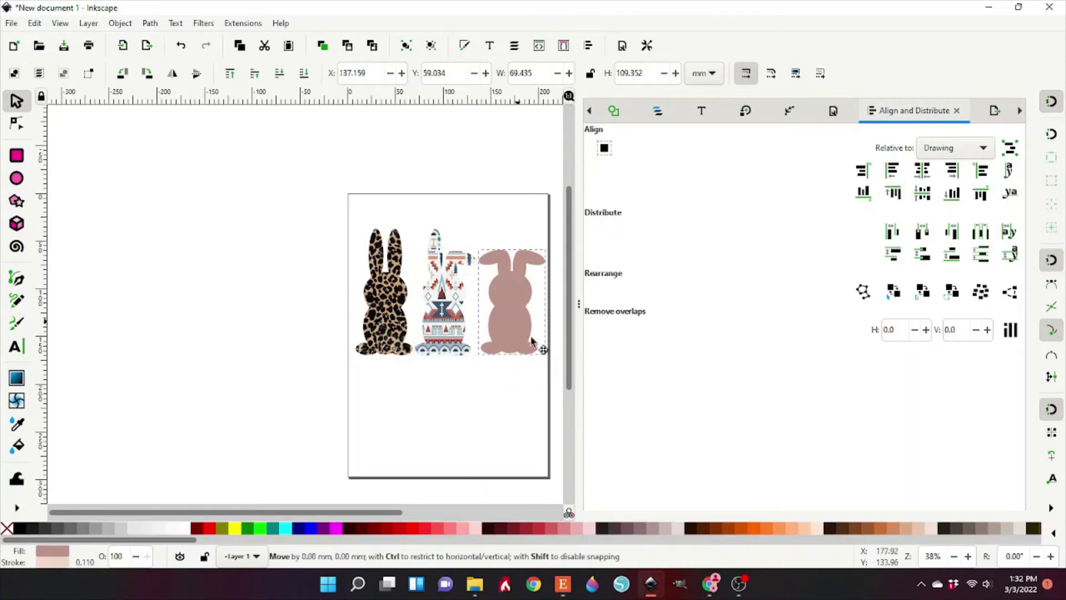
{"action": "left_click_drag", "start_coordinate": [505, 334], "coordinate": [243, 318]}
- Import the polka-dot image
{"action": "left_click", "coordinate": [11, 23]}
{"action": "left_click", "coordinate": [39, 184]}
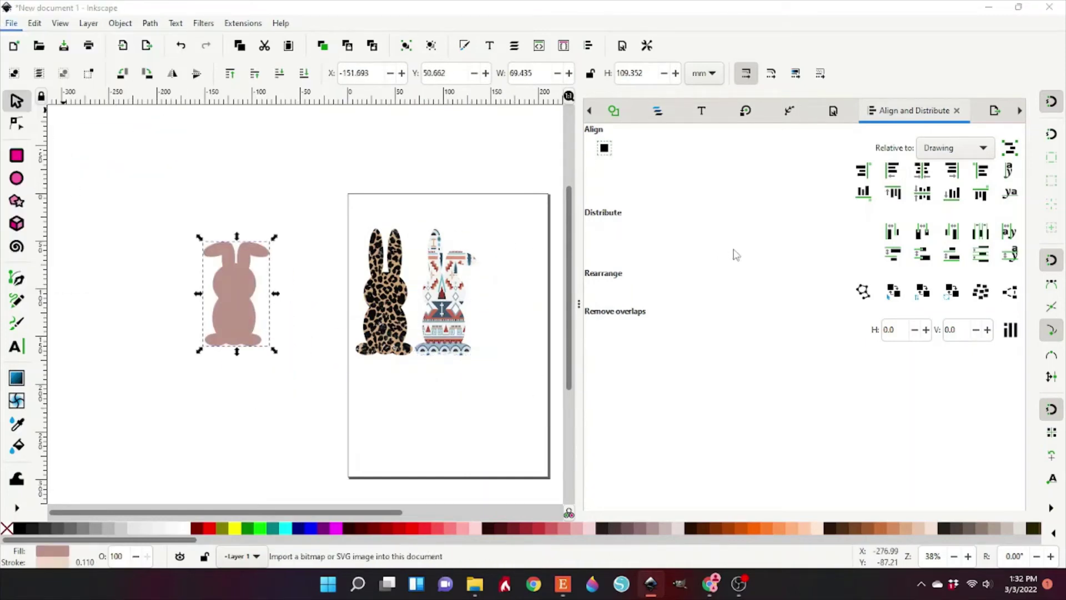
{"action": "double_click", "coordinate": [686, 263]}
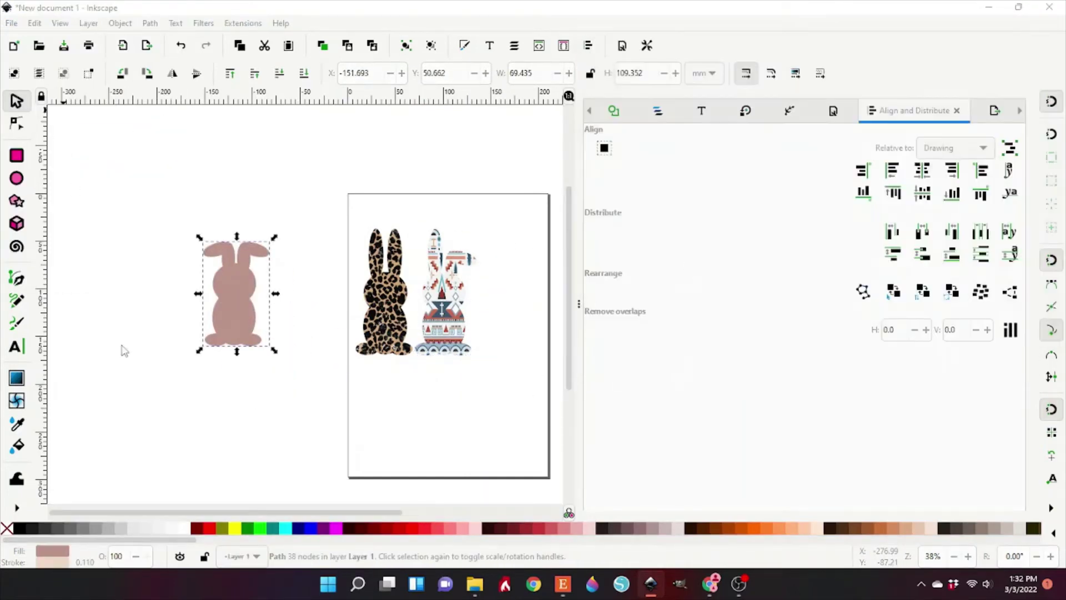
{"action": "left_click", "coordinate": [291, 265]}
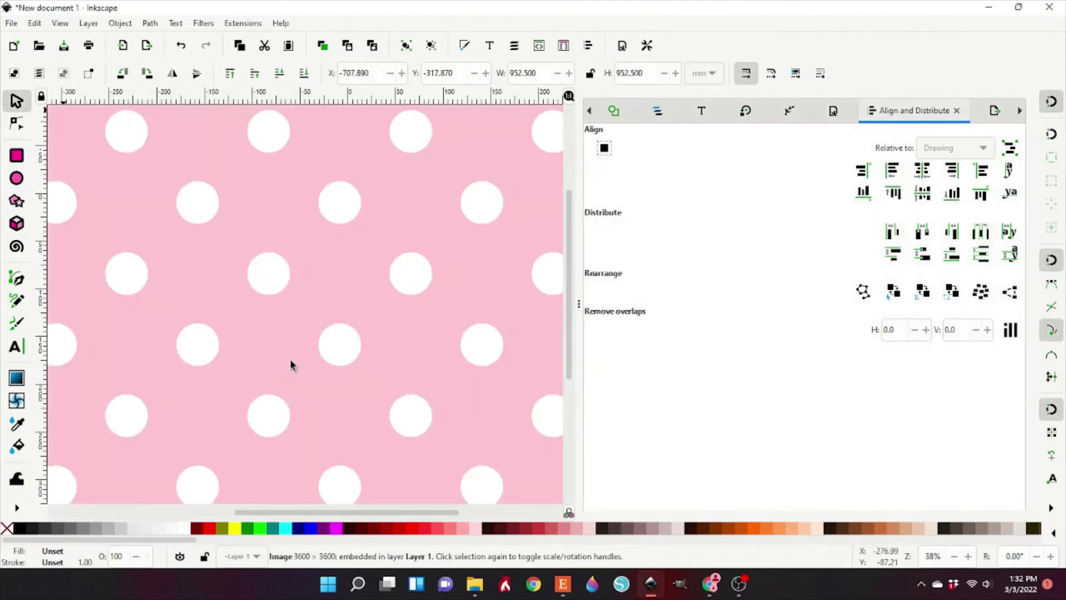
- Shrink the polka-dot image to bunny size and place it on the page beside the bunnies
{"action": "scroll", "coordinate": [291, 365], "scroll_direction": "down", "scroll_amount": 4}
{"action": "mouse_move", "coordinate": [373, 198]}
{"action": "left_mouse_down"}
{"action": "mouse_move", "coordinate": [175, 391]}
{"action": "mouse_move", "coordinate": [257, 317]}
{"action": "left_mouse_up"}
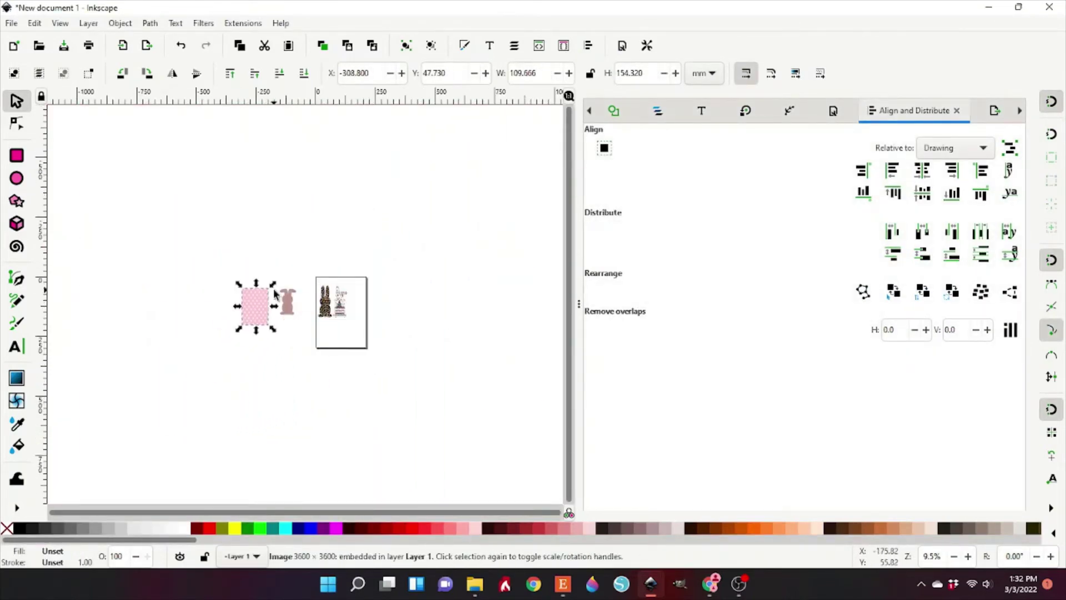
{"action": "scroll", "coordinate": [275, 300], "scroll_direction": "up", "scroll_amount": 4}
{"action": "left_click_drag", "start_coordinate": [153, 331], "coordinate": [266, 314]}
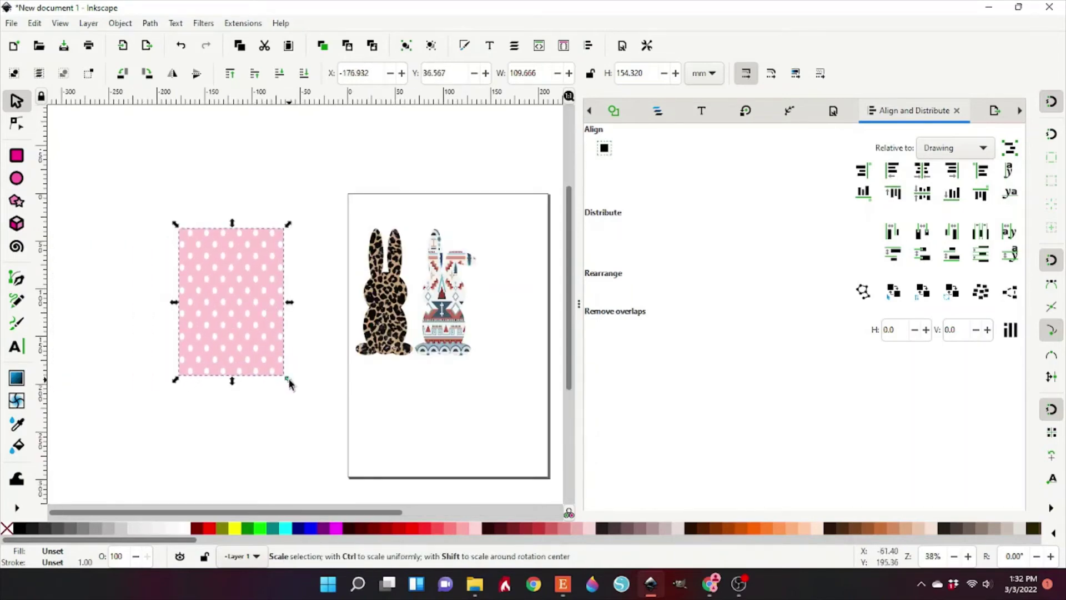
{"action": "left_click_drag", "start_coordinate": [284, 380], "coordinate": [270, 357]}
{"action": "key", "text": "End"}
{"action": "mouse_move", "coordinate": [188, 331]}
{"action": "left_mouse_down"}
{"action": "mouse_move", "coordinate": [200, 332]}
{"action": "mouse_move", "coordinate": [191, 355]}
{"action": "left_mouse_up"}
{"action": "left_click_drag", "start_coordinate": [266, 284], "coordinate": [262, 287]}
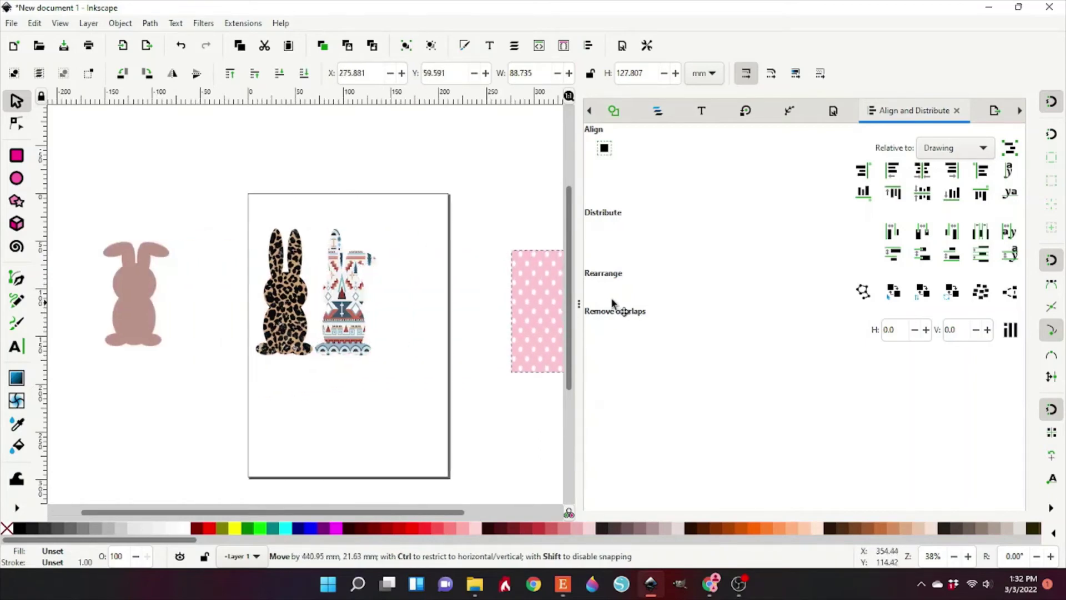
{"action": "left_click_drag", "start_coordinate": [263, 290], "coordinate": [422, 293]}
{"action": "key", "text": "plus"}
{"action": "key", "text": "plus"}
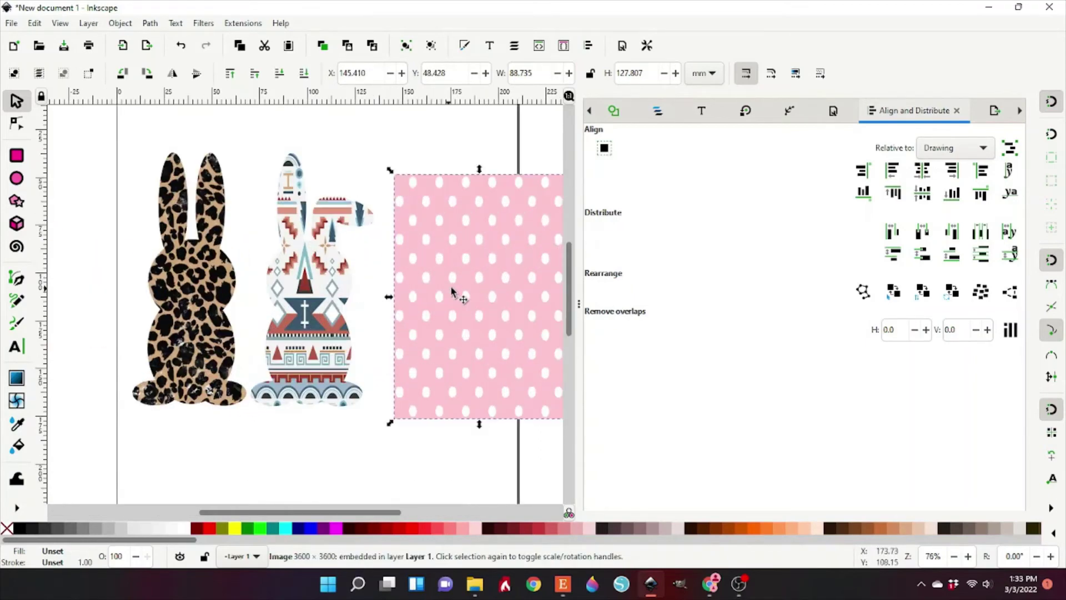
{"action": "left_click_drag", "start_coordinate": [487, 299], "coordinate": [484, 300]}
- Apply a Color Shift filter of 230 to turn the polka dots light blue
{"action": "left_click", "coordinate": [204, 23]}
{"action": "left_click", "coordinate": [378, 183]}
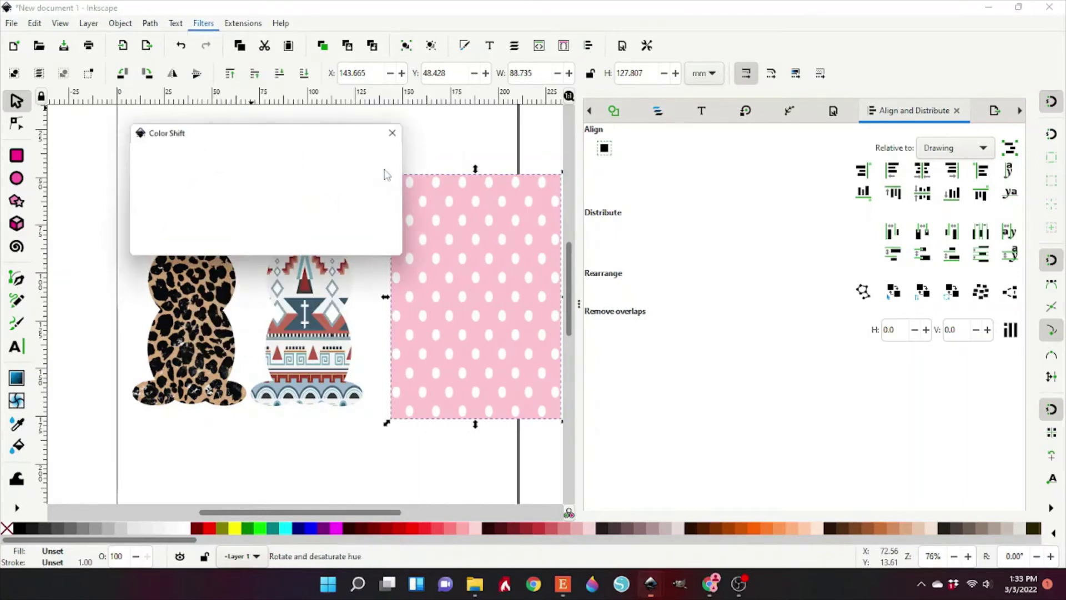
{"action": "left_click", "coordinate": [161, 225]}
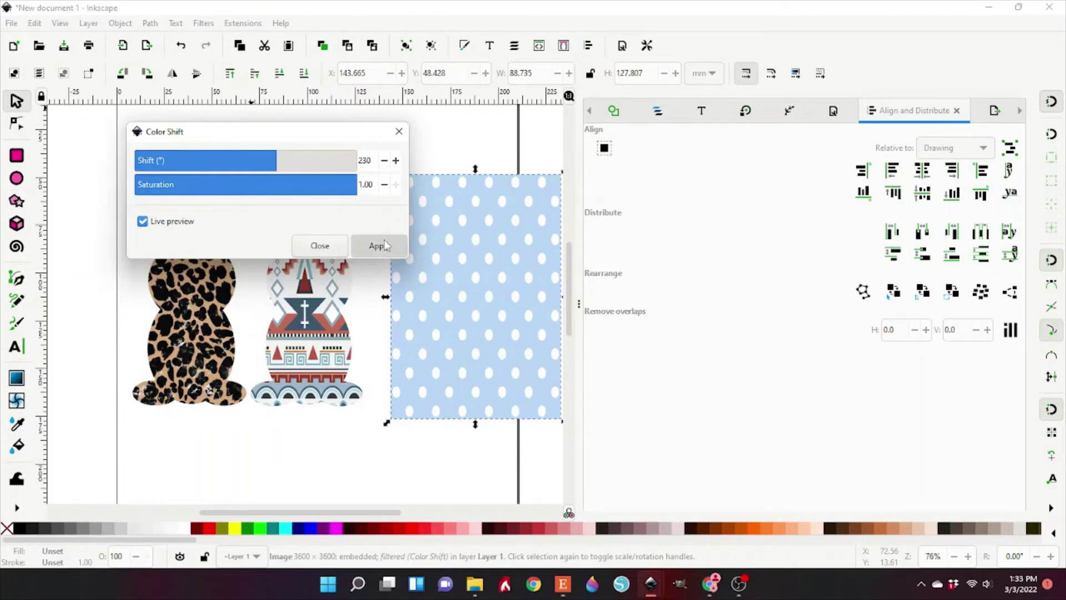
{"action": "left_click", "coordinate": [320, 246]}
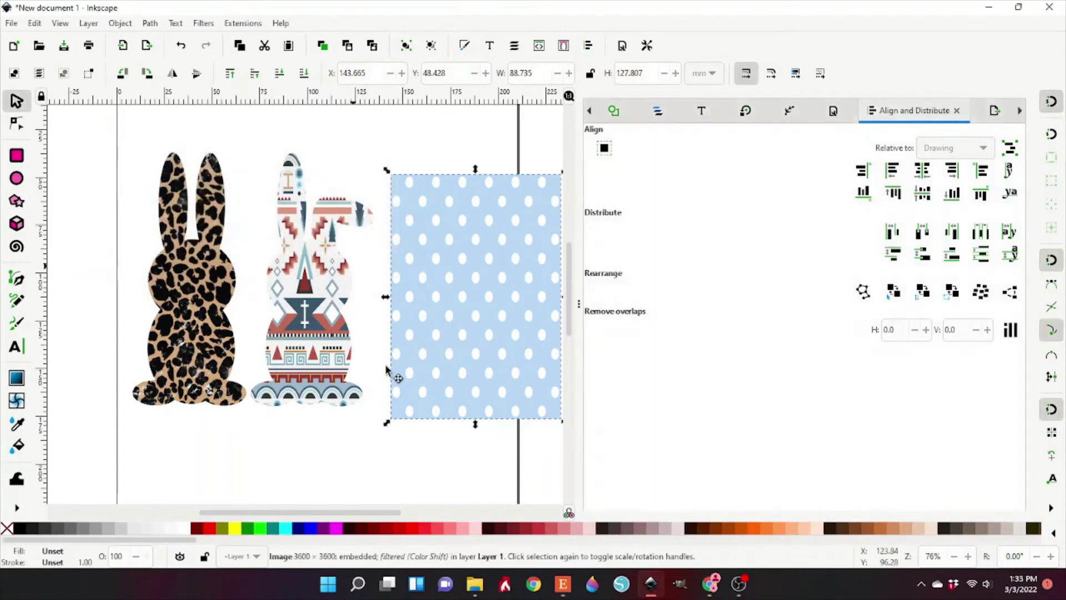
- Clip the blue polka-dot image to the pink bunny and move it onto the page
{"action": "mouse_move", "coordinate": [395, 372]}
{"action": "left_mouse_down"}
{"action": "mouse_move", "coordinate": [2, 379]}
{"action": "mouse_move", "coordinate": [196, 325]}
{"action": "left_mouse_up"}
{"action": "left_click", "coordinate": [197, 328], "text": "shift"}
{"action": "right_click", "coordinate": [250, 192]}
{"action": "left_click", "coordinate": [305, 460]}
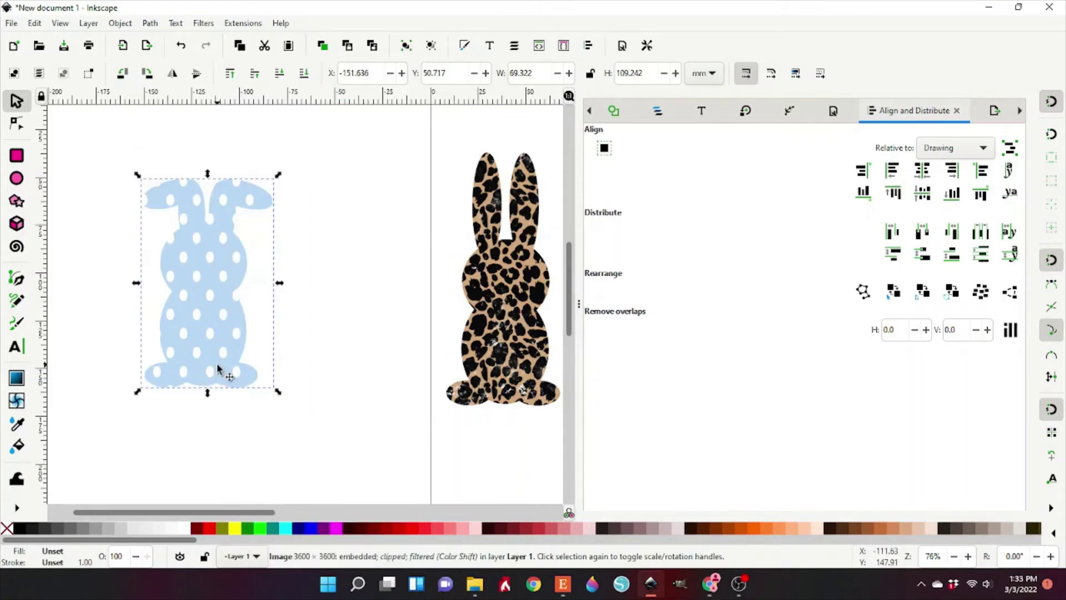
{"action": "mouse_move", "coordinate": [214, 369]}
{"action": "left_mouse_down"}
{"action": "mouse_move", "coordinate": [388, 367]}
{"action": "mouse_move", "coordinate": [373, 365]}
{"action": "left_mouse_up"}
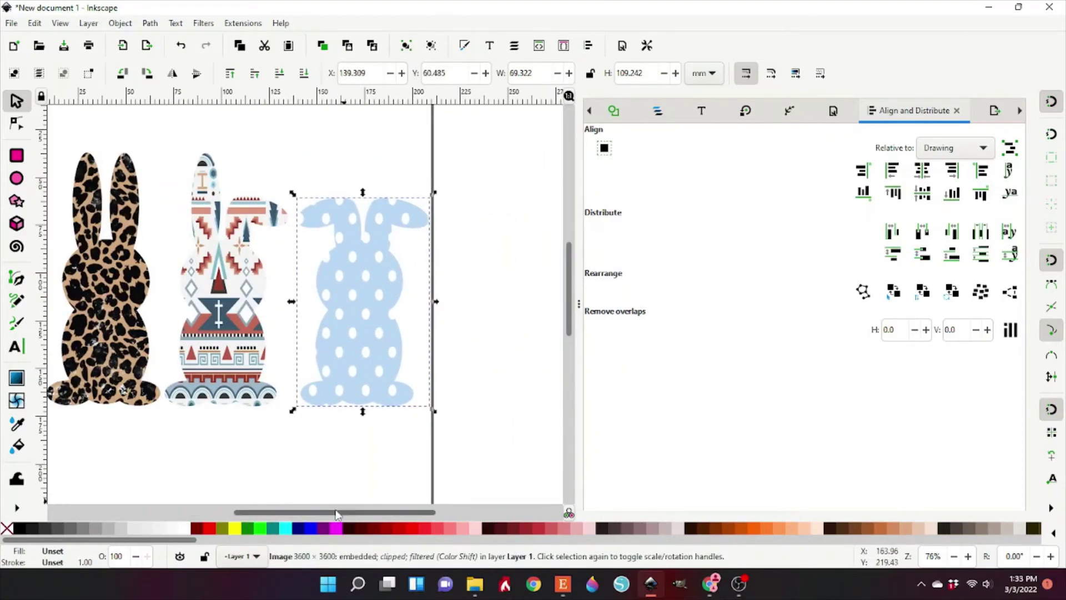
{"action": "left_click_drag", "start_coordinate": [337, 514], "coordinate": [305, 514]}
- Import the blue glitter bow image and place it on the leopard bunny's neck
{"action": "left_click", "coordinate": [16, 24]}
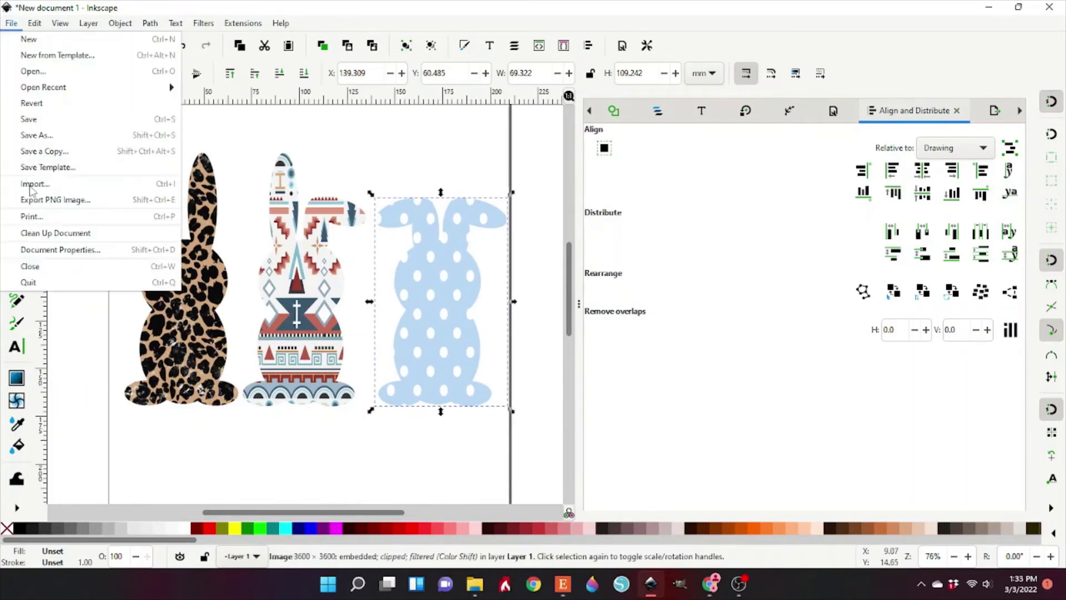
{"action": "left_click", "coordinate": [33, 185]}
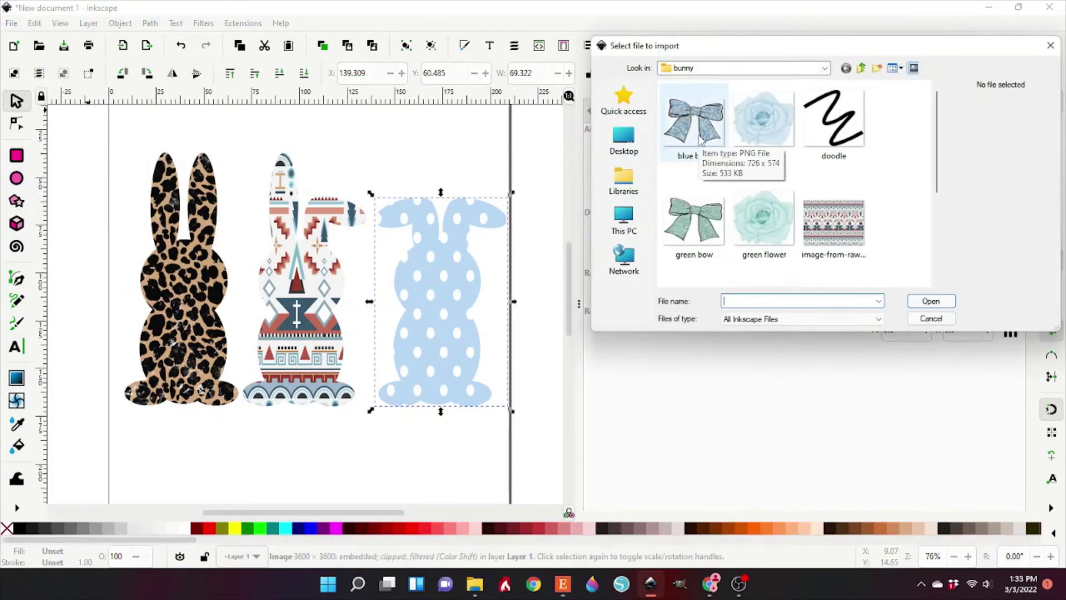
{"action": "double_click", "coordinate": [694, 122]}
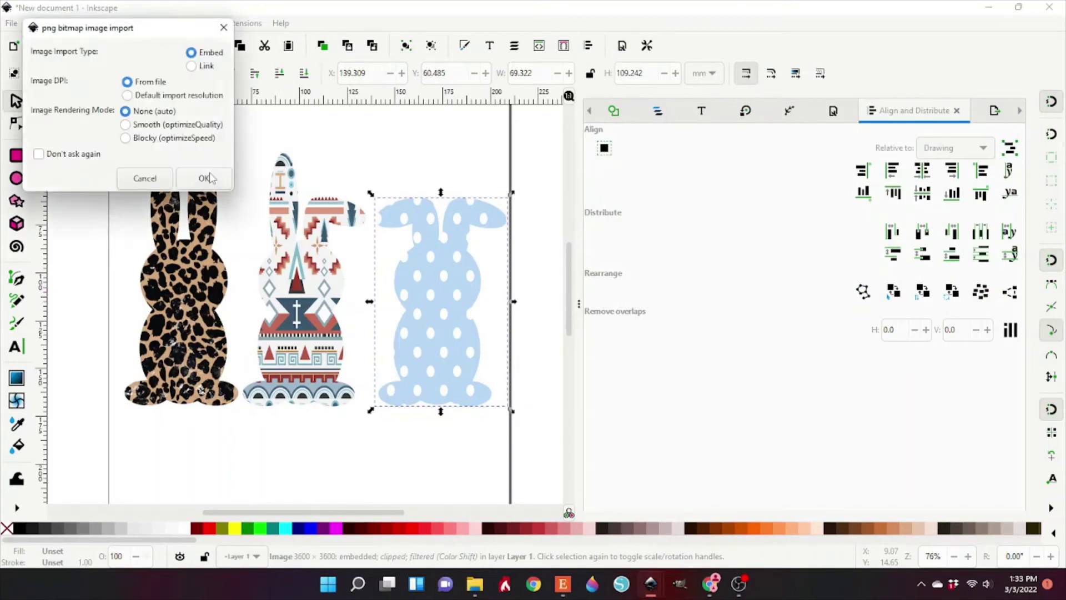
{"action": "left_click", "coordinate": [205, 176]}
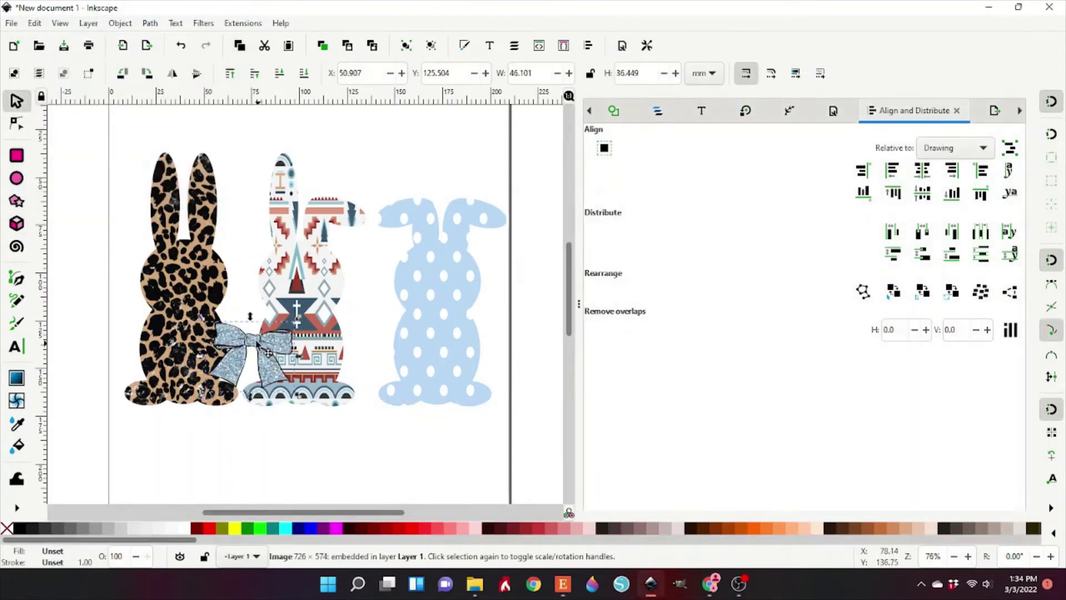
{"action": "left_click_drag", "start_coordinate": [268, 353], "coordinate": [216, 264]}
- Import the mint bow, then move the blue bow to the aztec bunny and the mint bow to the leopard bunny
{"action": "left_click", "coordinate": [11, 23]}
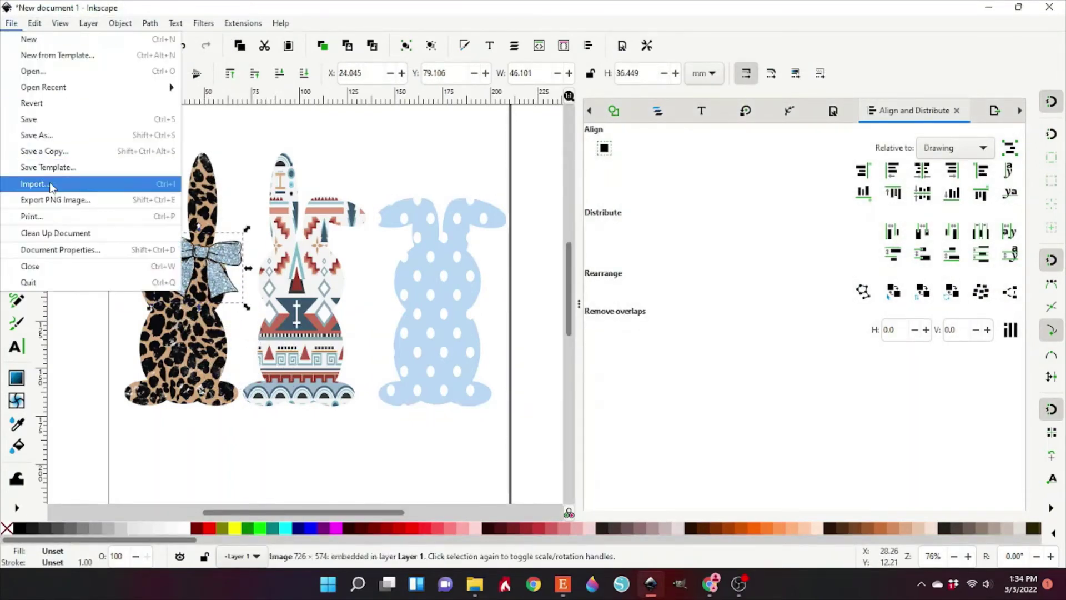
{"action": "left_click", "coordinate": [52, 186]}
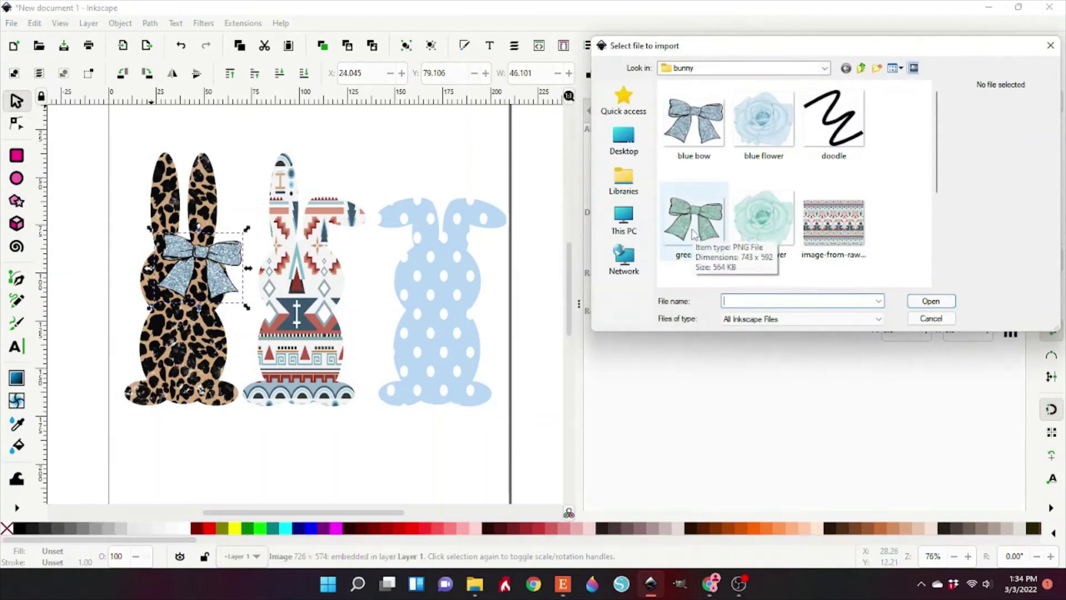
{"action": "scroll", "coordinate": [693, 233], "scroll_direction": "down", "scroll_amount": 3}
{"action": "scroll", "coordinate": [692, 233], "scroll_direction": "up", "scroll_amount": 3}
{"action": "key", "text": "Escape"}
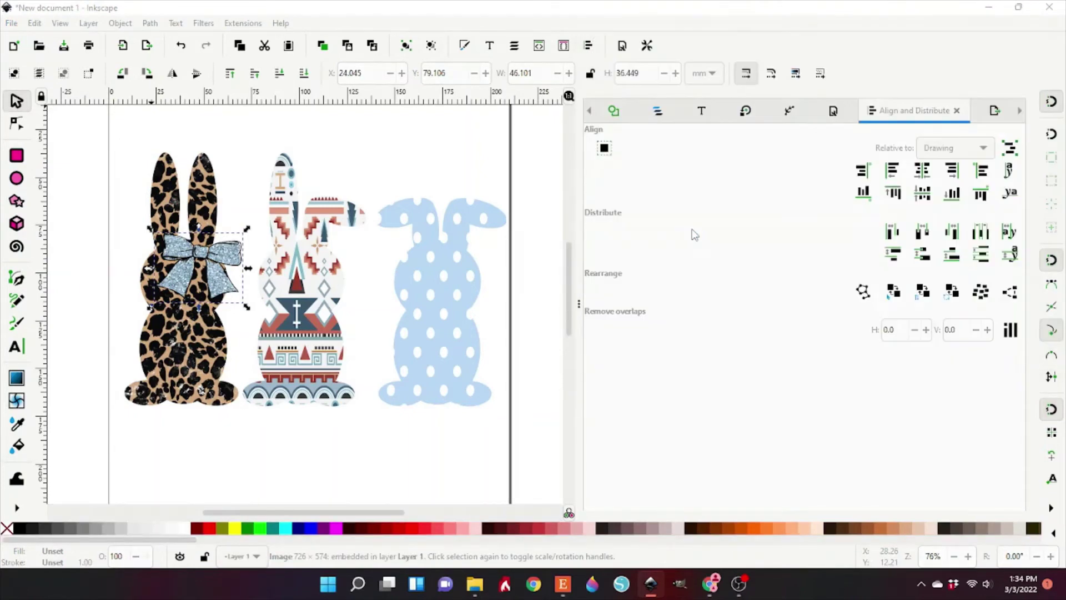
{"action": "left_click", "coordinate": [219, 195]}
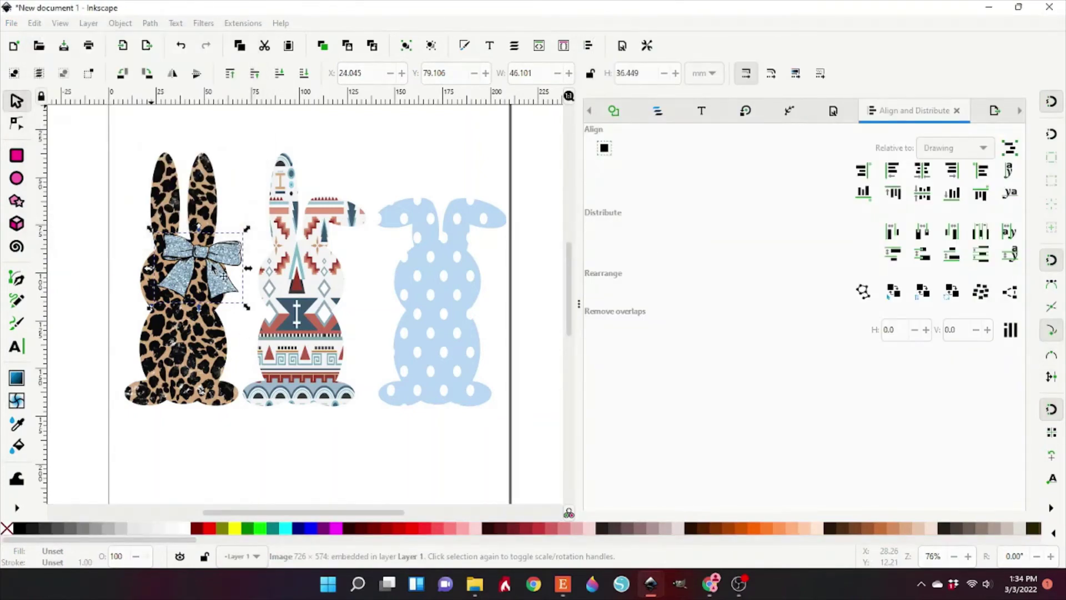
{"action": "left_click_drag", "start_coordinate": [205, 260], "coordinate": [329, 260]}
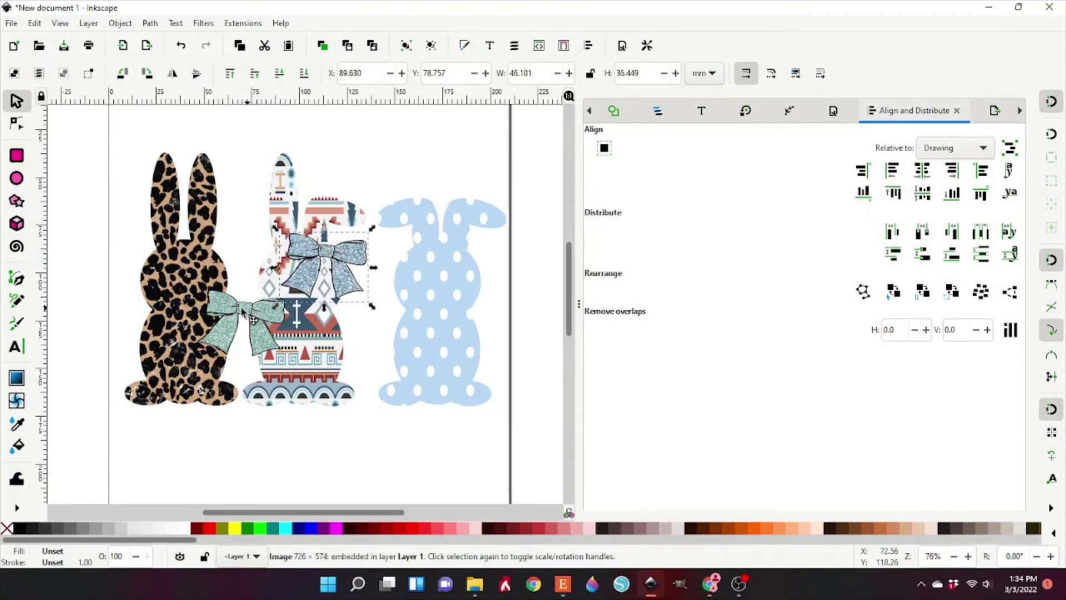
{"action": "left_click_drag", "start_coordinate": [249, 303], "coordinate": [210, 257]}
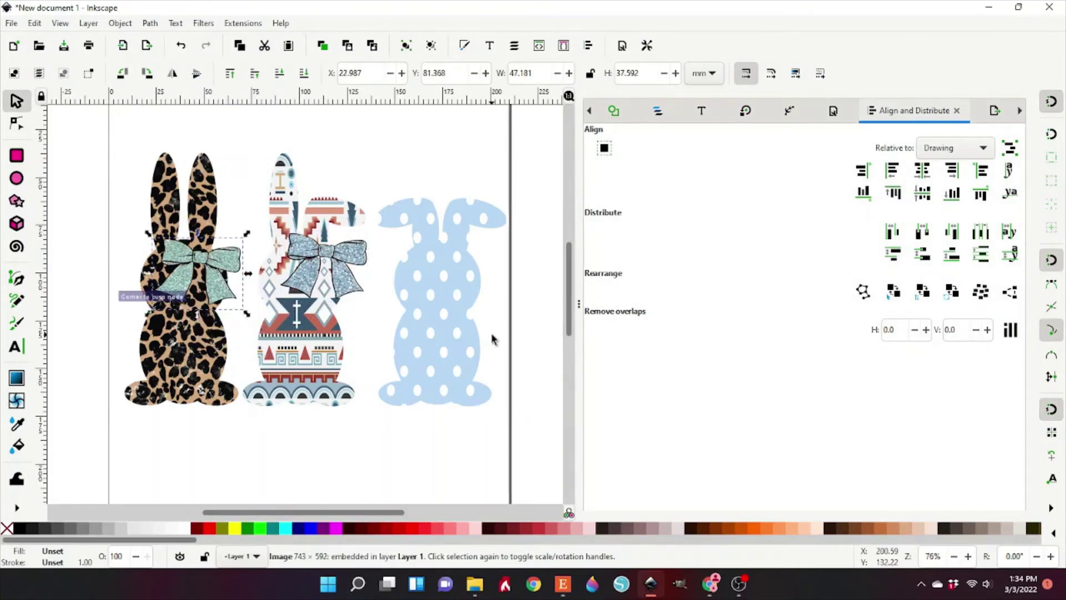
- Import the pink bow onto the polka-dot bunny and reposition the mint and blue bows
{"action": "left_click", "coordinate": [15, 24]}
{"action": "scroll", "coordinate": [761, 167], "scroll_direction": "down", "scroll_amount": 3}
{"action": "left_click", "coordinate": [761, 172]}
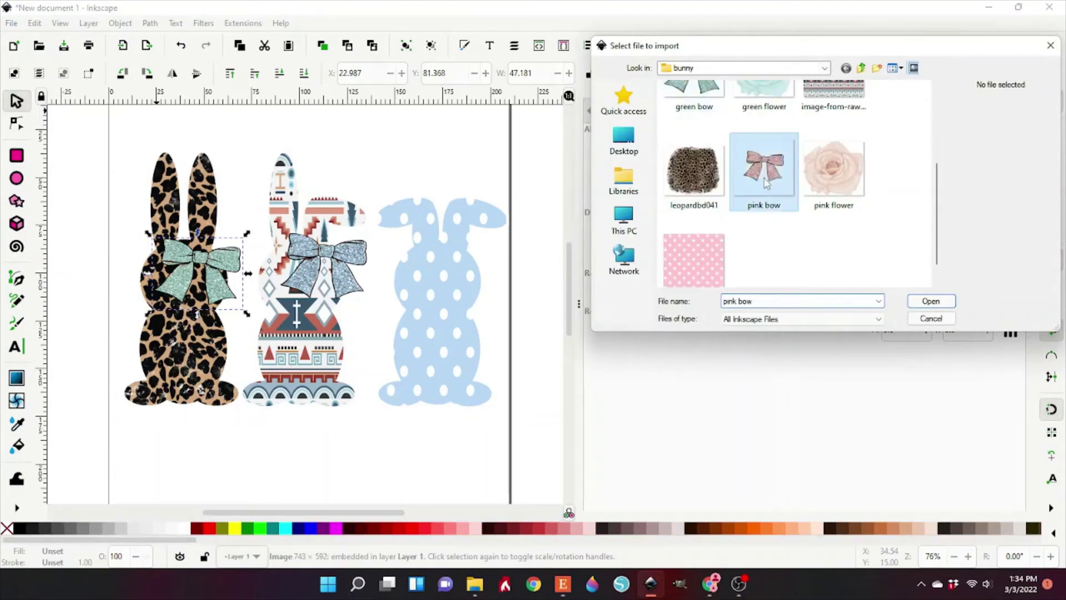
{"action": "left_click", "coordinate": [933, 300]}
{"action": "left_click", "coordinate": [234, 209]}
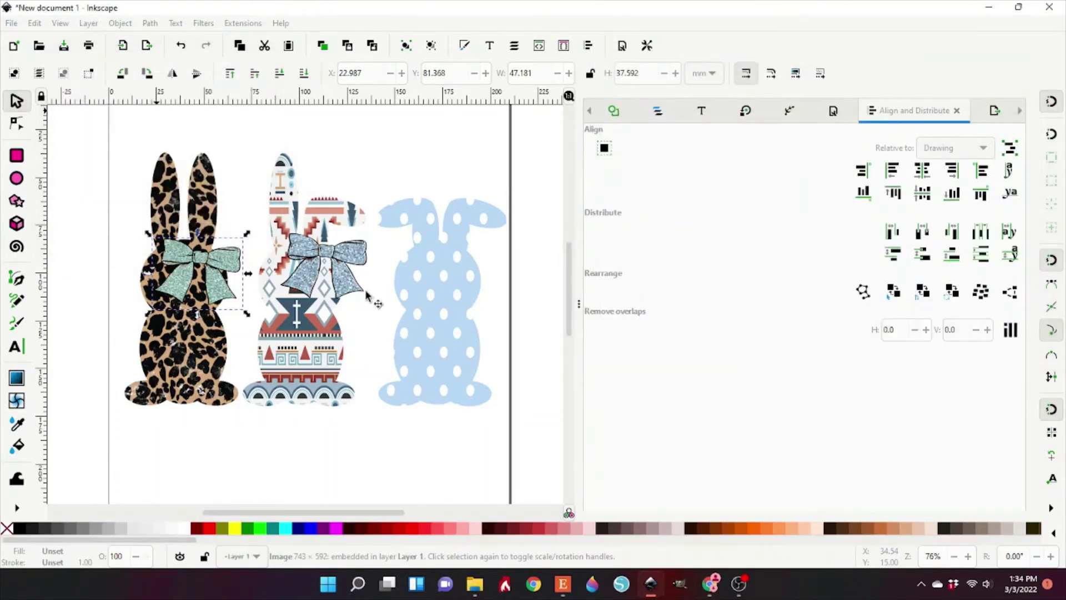
{"action": "left_click_drag", "start_coordinate": [395, 319], "coordinate": [467, 245]}
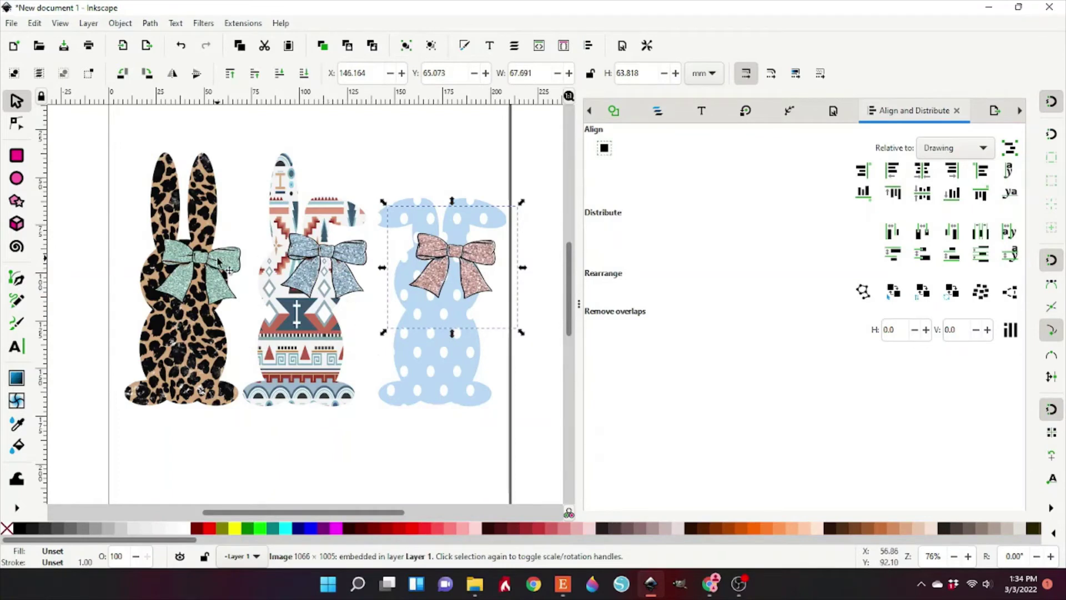
{"action": "left_click_drag", "start_coordinate": [218, 261], "coordinate": [223, 258]}
{"action": "left_click", "coordinate": [325, 270]}
{"action": "mouse_move", "coordinate": [325, 270]}
{"action": "left_mouse_down"}
{"action": "mouse_move", "coordinate": [320, 286]}
{"action": "mouse_move", "coordinate": [316, 259]}
{"action": "left_mouse_up"}
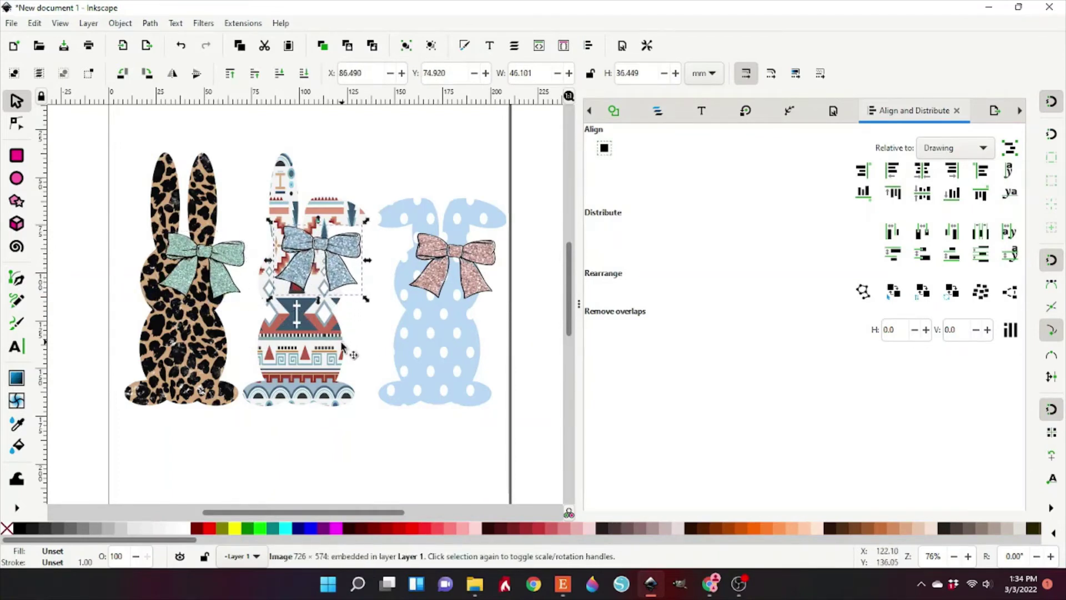
- Import the blue rose and place it at the aztec bunny's base
{"action": "left_click", "coordinate": [12, 24]}
{"action": "left_click", "coordinate": [31, 186]}
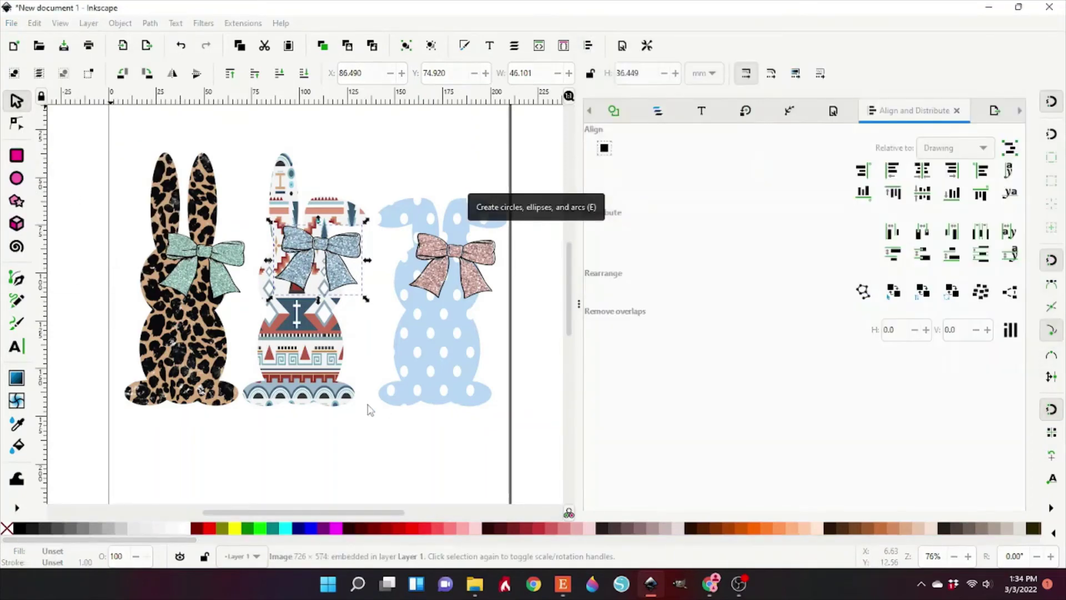
{"action": "left_click", "coordinate": [255, 228]}
{"action": "left_click_drag", "start_coordinate": [355, 400], "coordinate": [296, 367]}
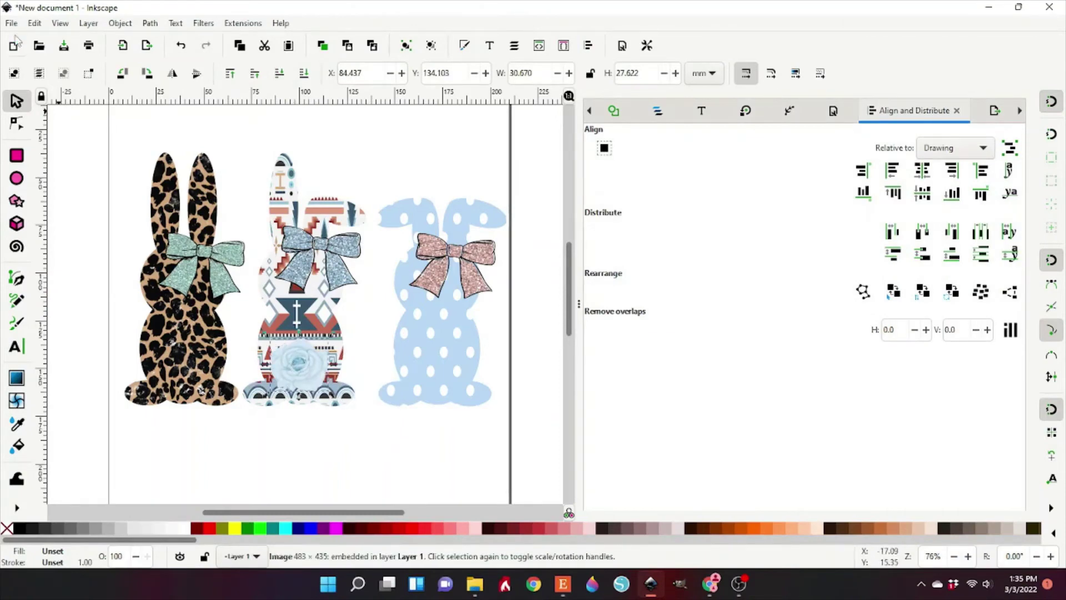
- Import the green rose and place it at the leopard bunny's base
{"action": "left_click", "coordinate": [35, 23]}
{"action": "left_click", "coordinate": [28, 182]}
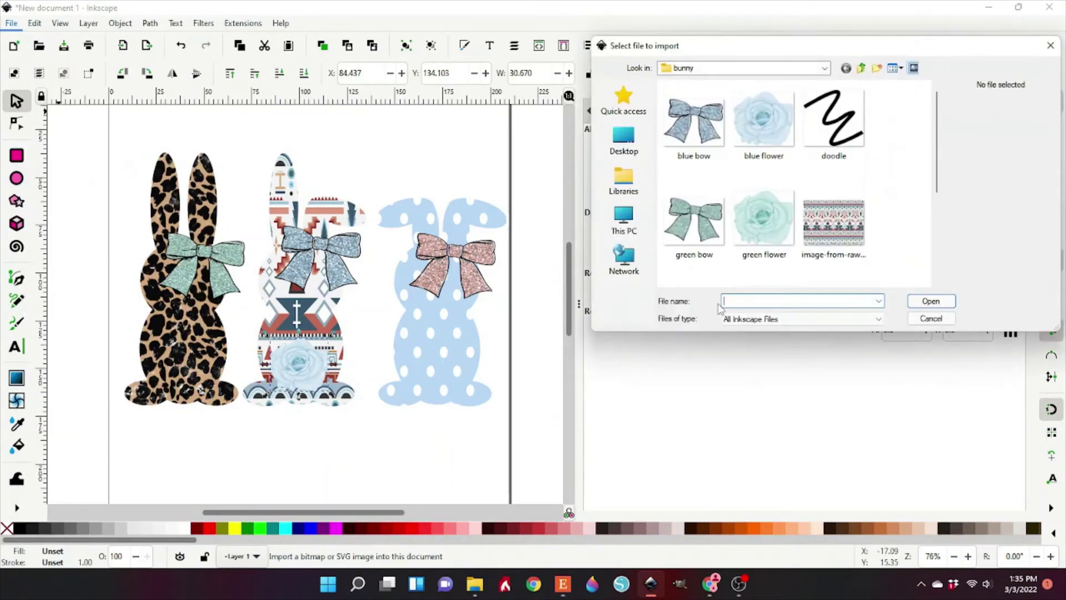
{"action": "key", "text": "Escape"}
{"action": "key", "text": "ctrl+v"}
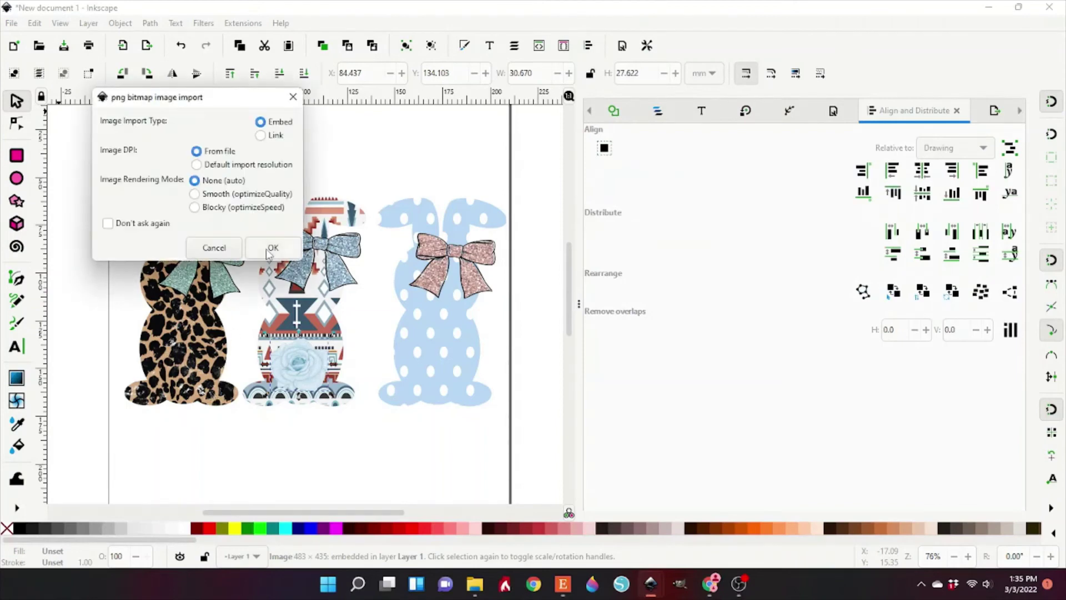
{"action": "key", "text": "Return"}
{"action": "left_click_drag", "start_coordinate": [194, 382], "coordinate": [176, 383]}
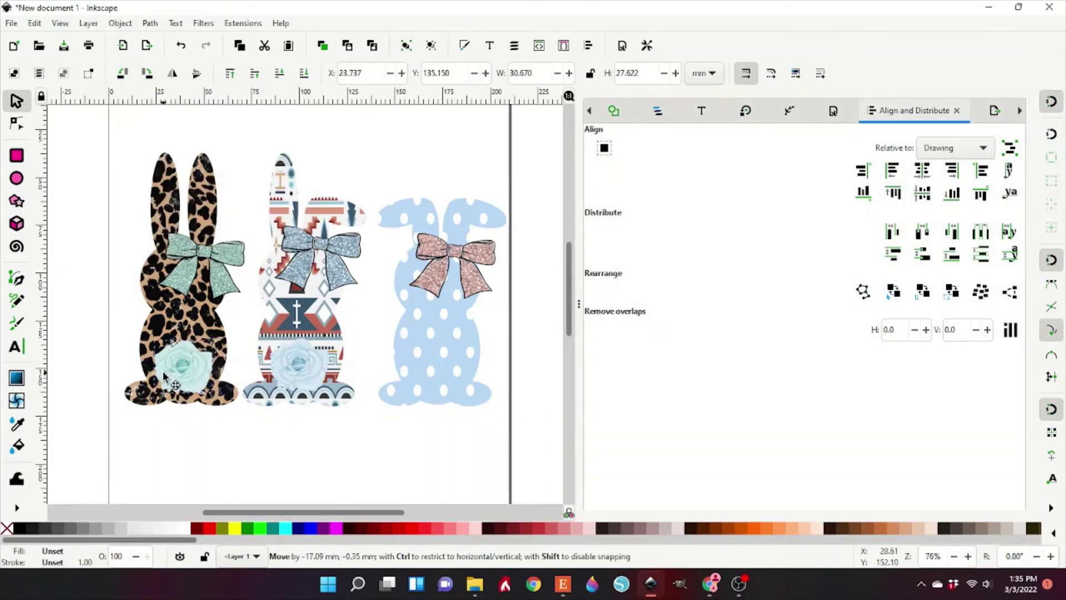
- Import the pink rose, place it at the polka-dot bunny's base, and deselect
{"action": "left_click", "coordinate": [11, 22]}
{"action": "left_click", "coordinate": [33, 183]}
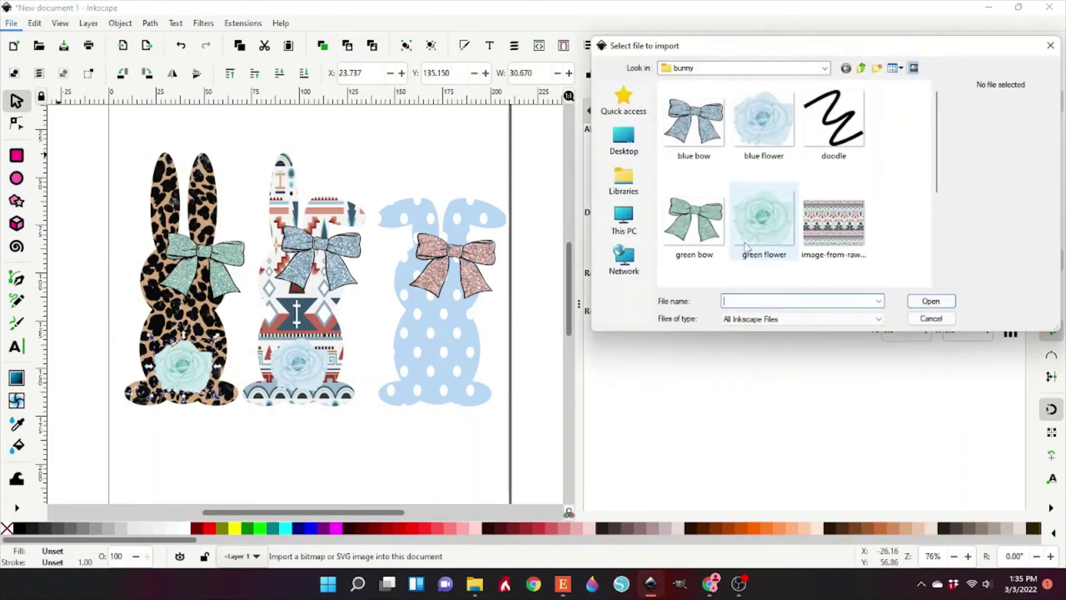
{"action": "scroll", "coordinate": [745, 246], "scroll_direction": "down", "scroll_amount": 3}
{"action": "key", "text": "Escape"}
{"action": "key", "text": "ctrl+v"}
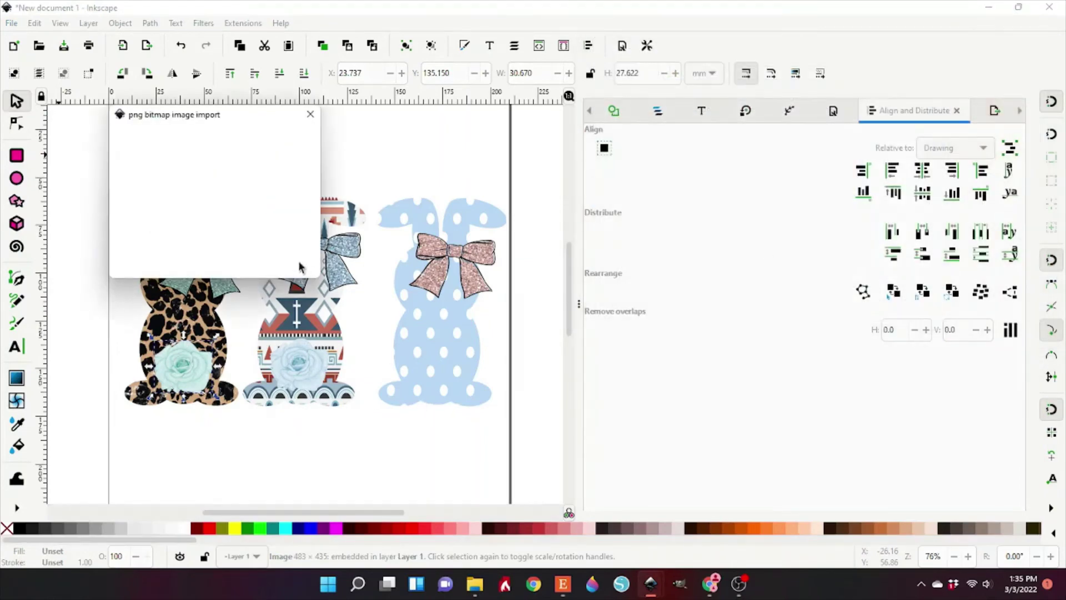
{"action": "key", "text": "Return"}
{"action": "left_click_drag", "start_coordinate": [432, 394], "coordinate": [437, 394]}
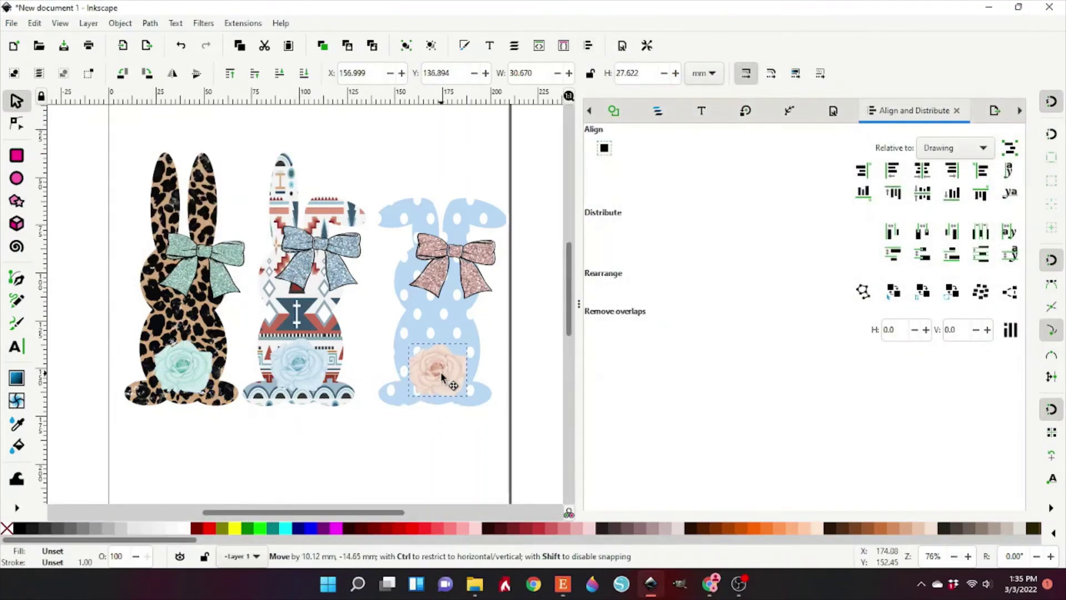
{"action": "left_click", "coordinate": [412, 455]}
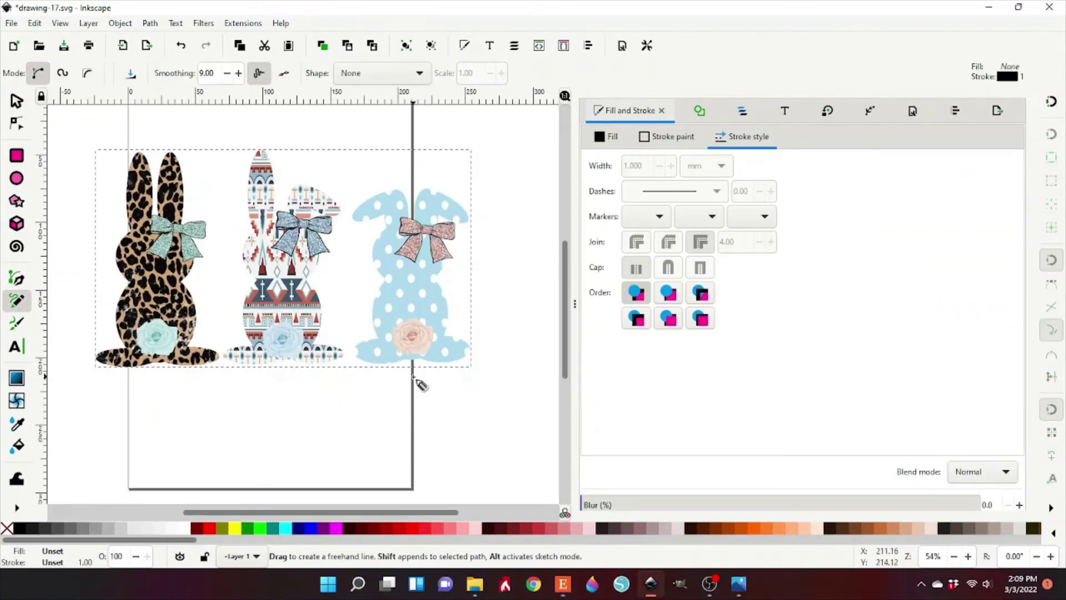
- Draw two freehand zigzags beside the page and move one down toward the bunnies
{"action": "left_click_drag", "start_coordinate": [462, 398], "coordinate": [495, 425]}
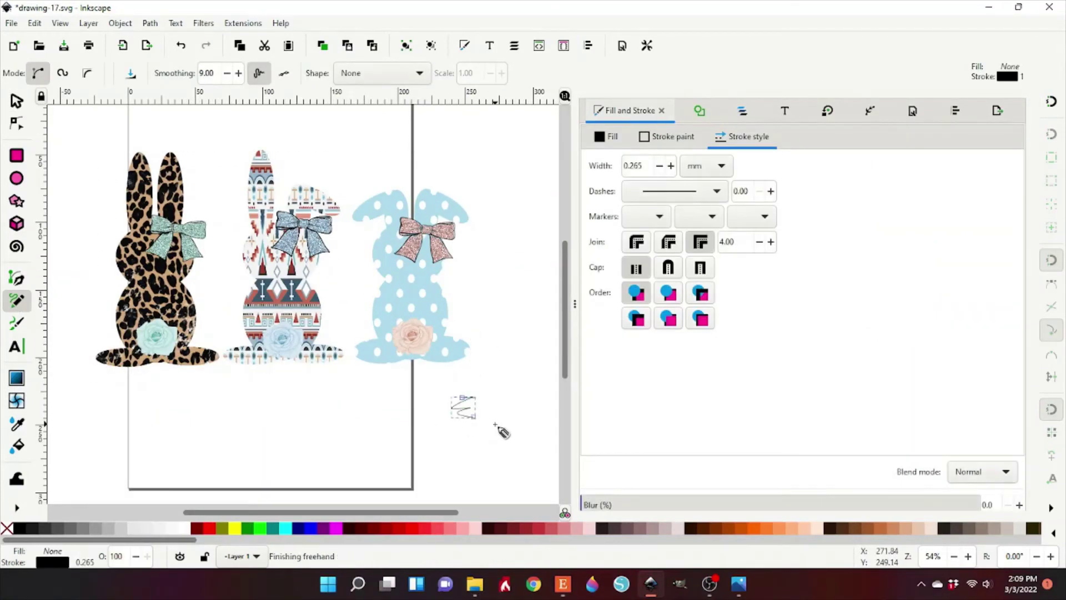
{"action": "left_click_drag", "start_coordinate": [517, 247], "coordinate": [519, 274]}
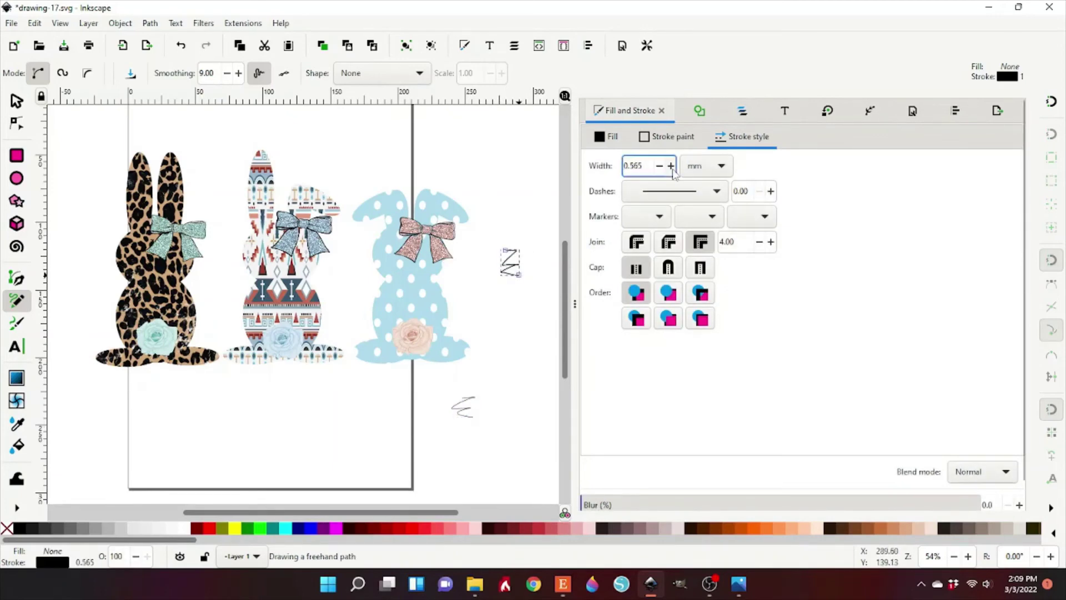
{"action": "left_click", "coordinate": [16, 100]}
{"action": "left_click", "coordinate": [464, 407]}
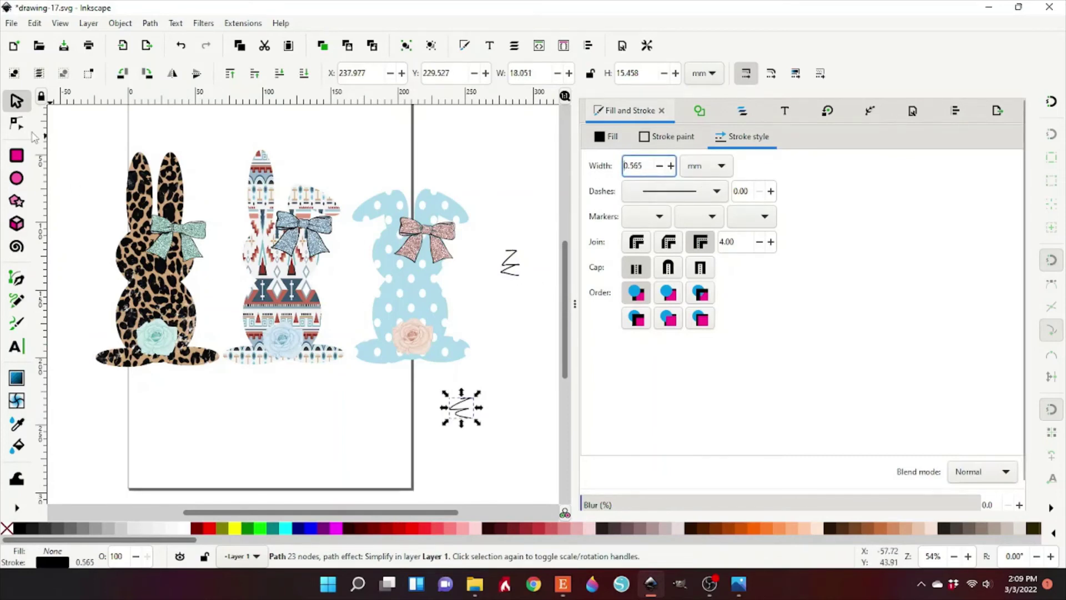
{"action": "left_click", "coordinate": [519, 276]}
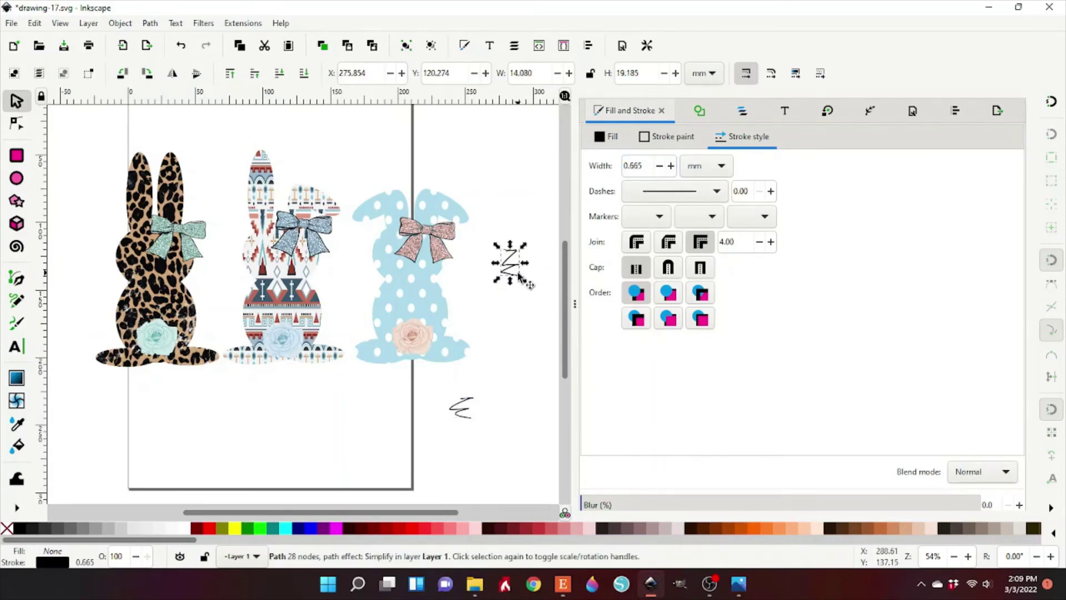
{"action": "left_click_drag", "start_coordinate": [519, 276], "coordinate": [500, 341]}
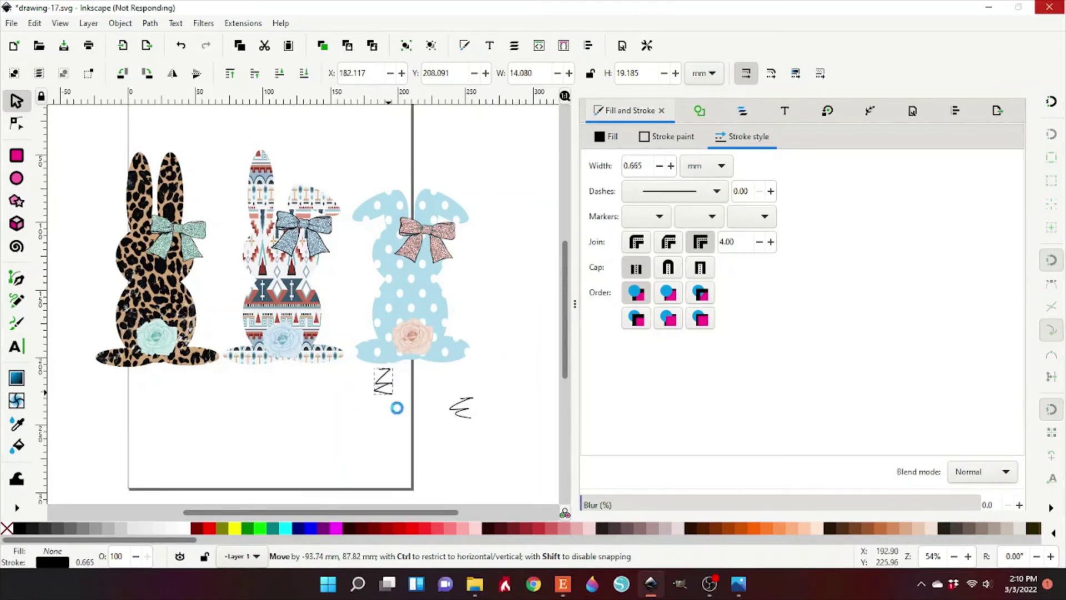
- Shrink and rotate a zigzag at the aztec bunny's base and delete the extra zigzag
{"action": "mouse_move", "coordinate": [398, 412]}
{"action": "left_mouse_down"}
{"action": "mouse_move", "coordinate": [378, 407]}
{"action": "mouse_move", "coordinate": [373, 353]}
{"action": "left_mouse_up"}
{"action": "left_click", "coordinate": [369, 385]}
{"action": "left_click", "coordinate": [371, 384]}
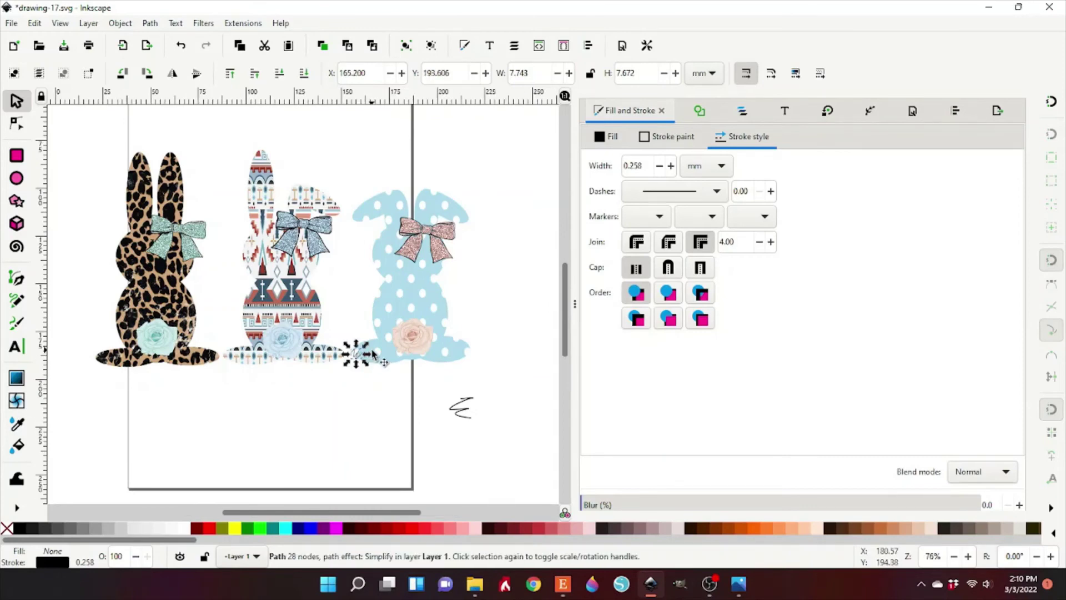
{"action": "scroll", "coordinate": [372, 354], "scroll_direction": "up", "scroll_amount": 2, "text": "ctrl"}
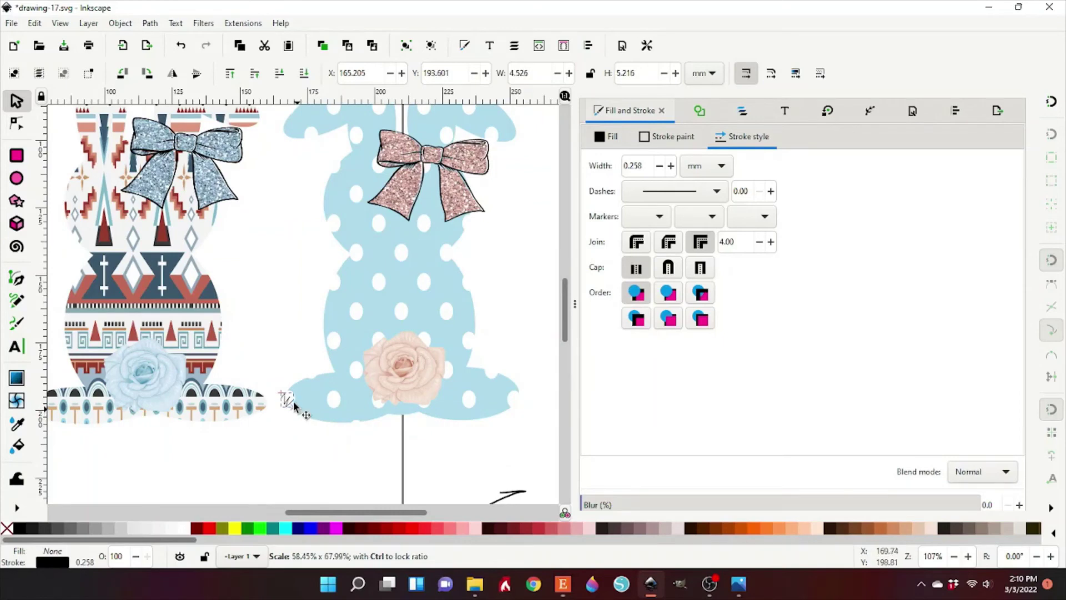
{"action": "left_click_drag", "start_coordinate": [294, 405], "coordinate": [286, 401]}
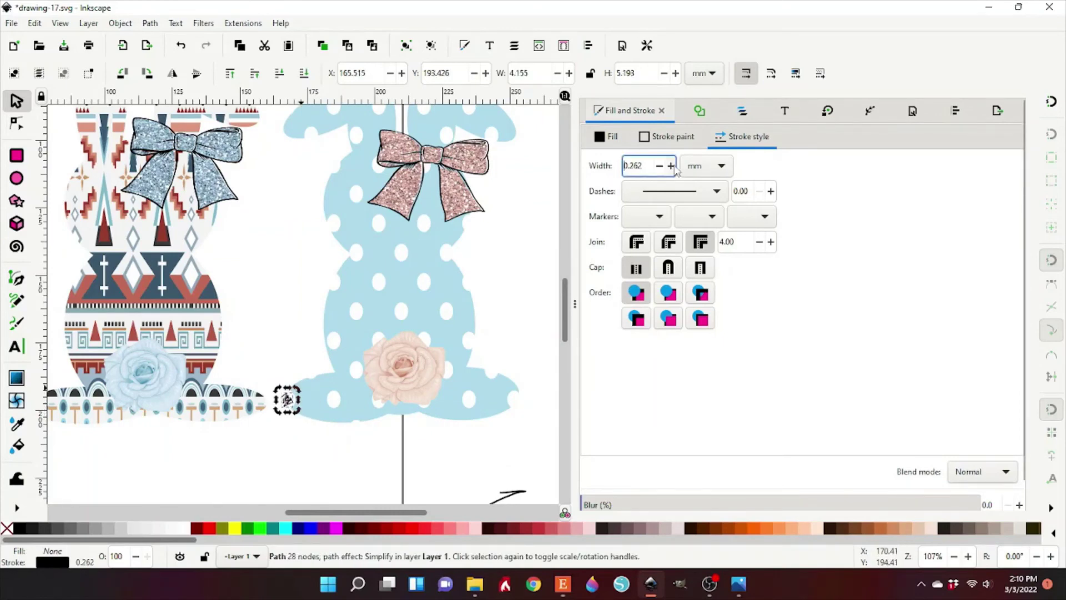
{"action": "left_click", "coordinate": [388, 458]}
{"action": "scroll", "coordinate": [431, 478], "scroll_direction": "down", "scroll_amount": 2}
{"action": "mouse_move", "coordinate": [525, 485]}
{"action": "left_mouse_down"}
{"action": "mouse_move", "coordinate": [401, 472]}
{"action": "mouse_move", "coordinate": [362, 439]}
{"action": "left_mouse_up"}
{"action": "left_click", "coordinate": [369, 442]}
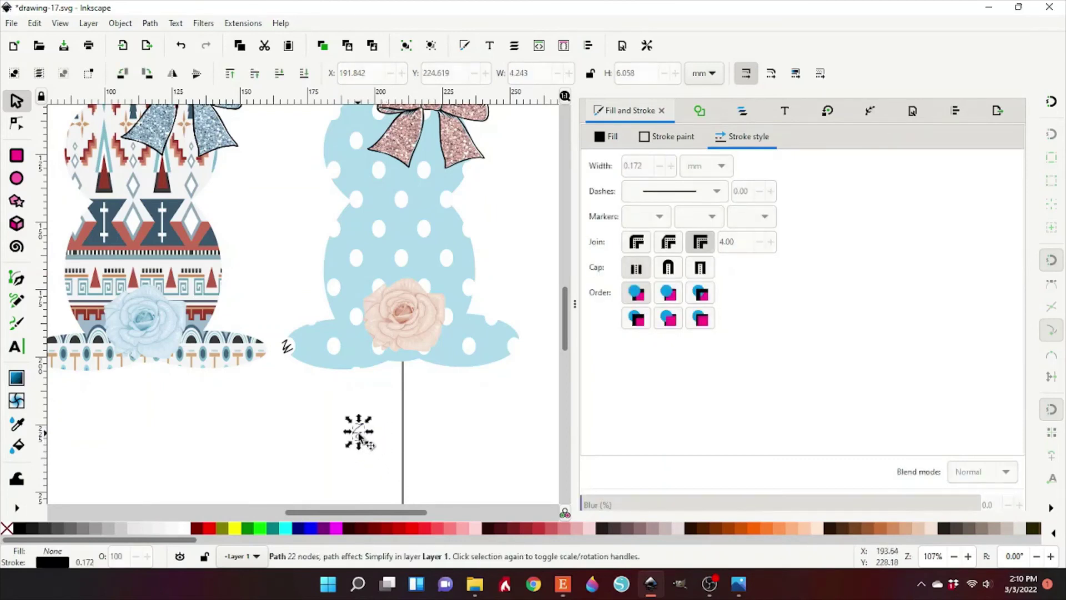
{"action": "key", "text": "Delete"}
- Duplicate the small zigzag onto the polka-dot bunny's body and ear, rotating the ear copy
{"action": "left_click", "coordinate": [286, 345]}
{"action": "right_click", "coordinate": [287, 346]}
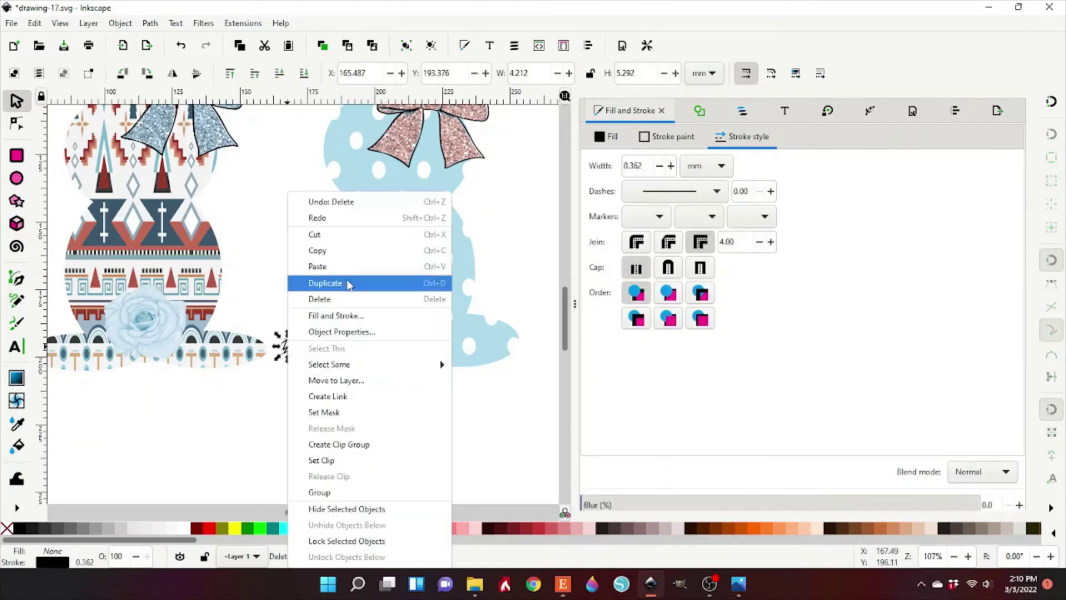
{"action": "left_click", "coordinate": [333, 281]}
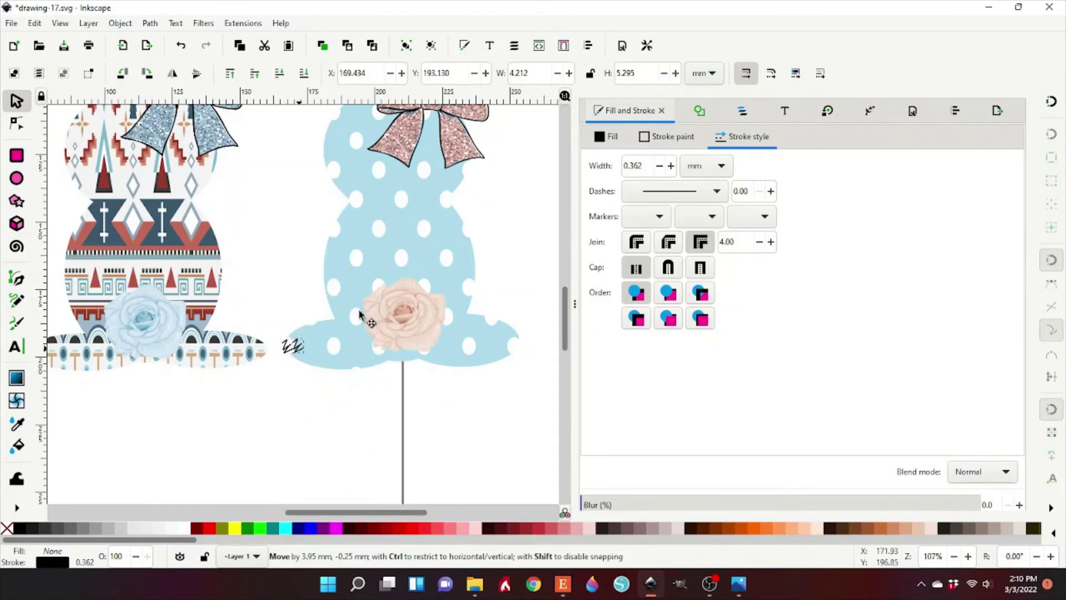
{"action": "left_click_drag", "start_coordinate": [285, 349], "coordinate": [465, 245]}
{"action": "right_click", "coordinate": [468, 233]}
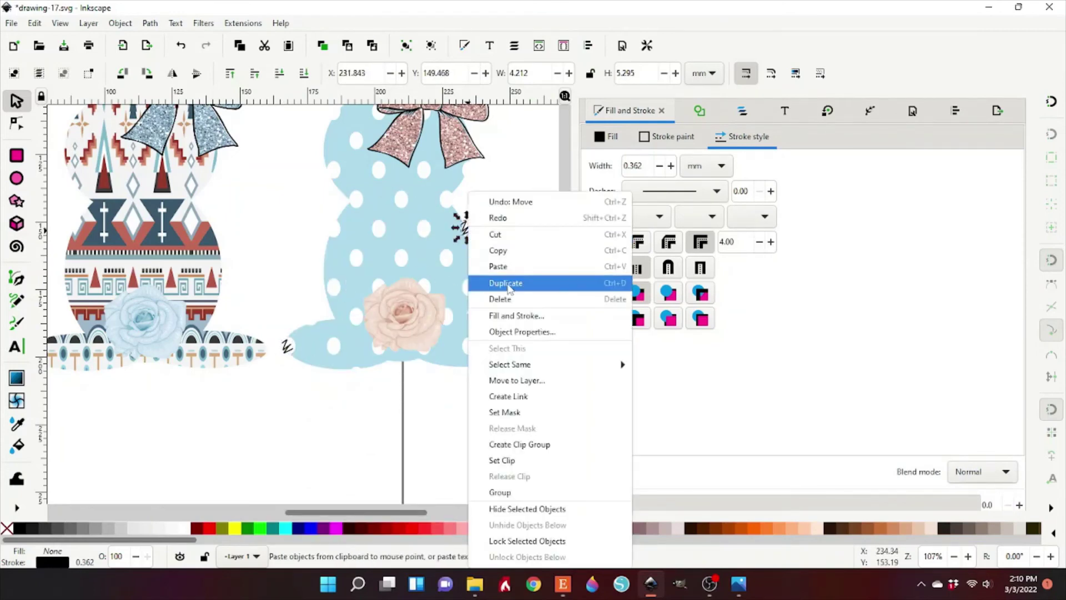
{"action": "left_click", "coordinate": [507, 282]}
{"action": "mouse_move", "coordinate": [470, 336]}
{"action": "left_mouse_down"}
{"action": "mouse_move", "coordinate": [349, 124]}
{"action": "mouse_move", "coordinate": [356, 131]}
{"action": "left_mouse_up"}
{"action": "left_click", "coordinate": [348, 123]}
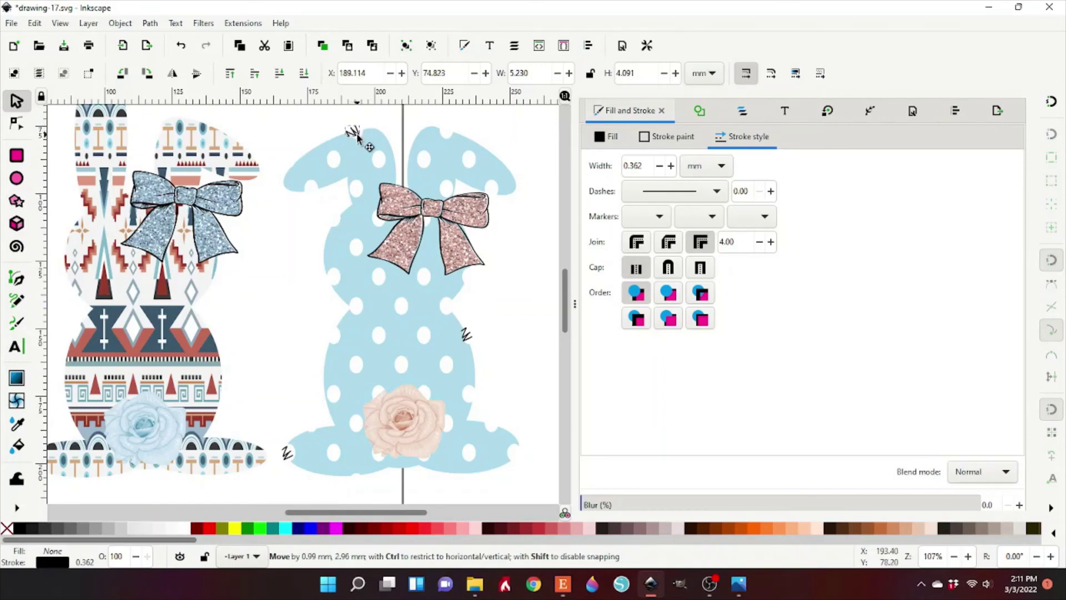
- Draw a freehand whisker line on the left side of the polka-dot bunny's face
{"action": "left_click", "coordinate": [18, 305]}
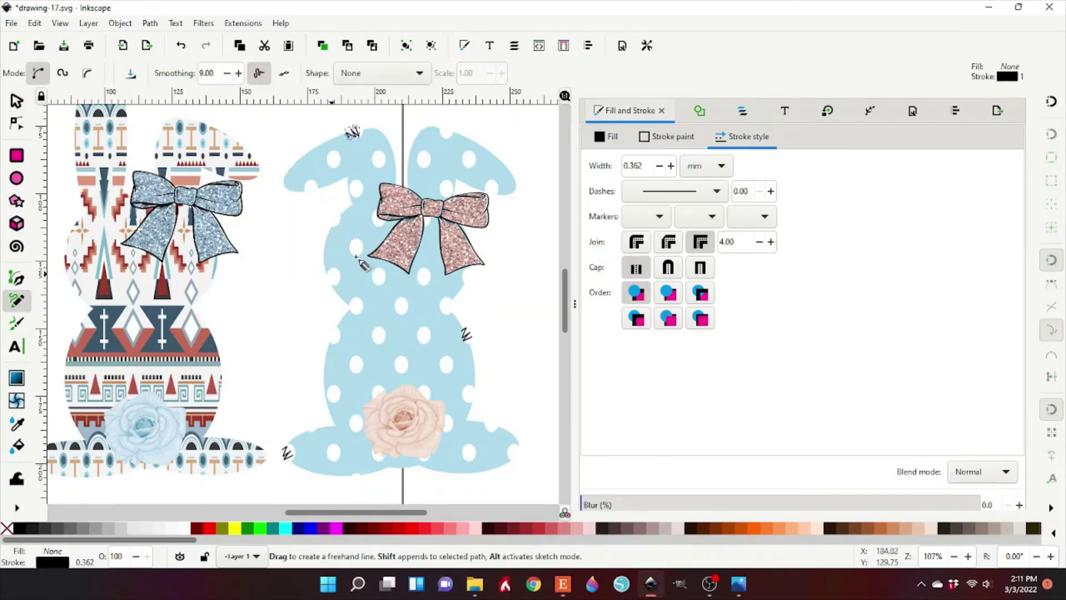
{"action": "left_click_drag", "start_coordinate": [283, 240], "coordinate": [328, 261]}
{"action": "key", "text": "s"}
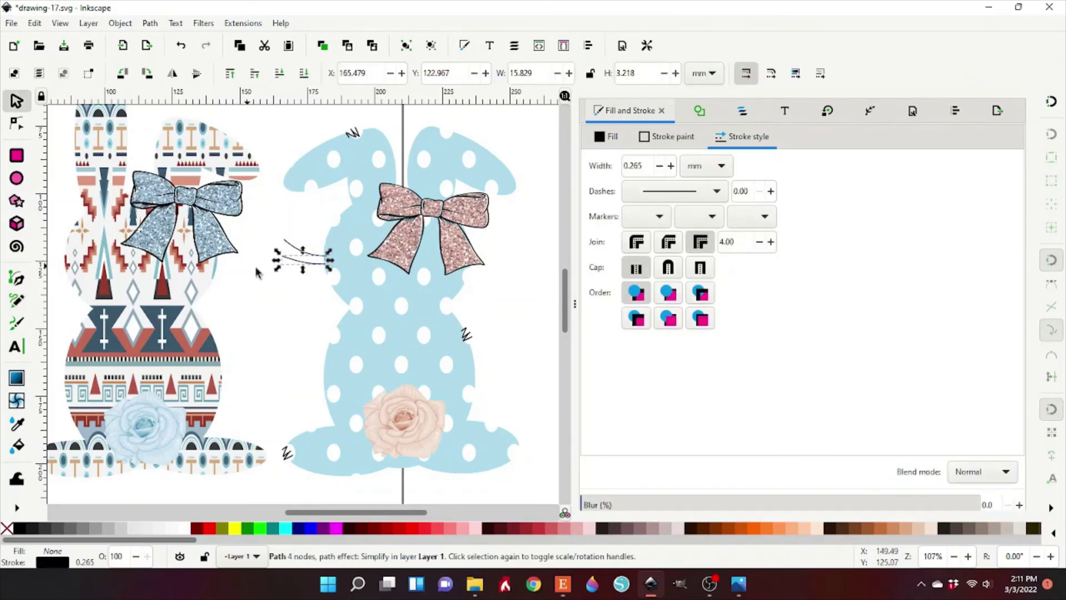
{"action": "left_click", "coordinate": [314, 265]}
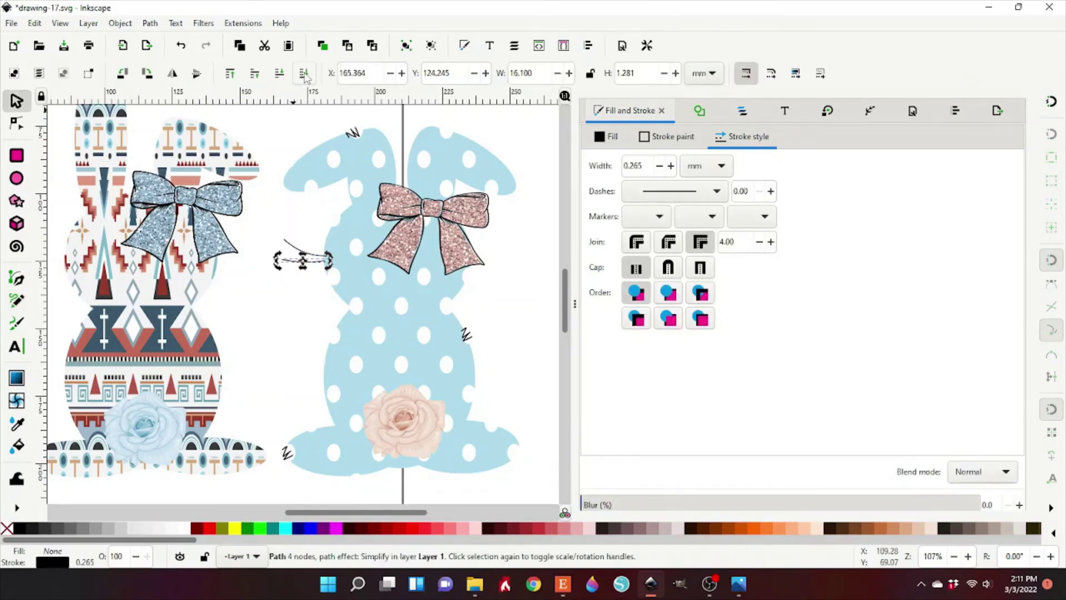
{"action": "key", "text": "ctrl+z"}
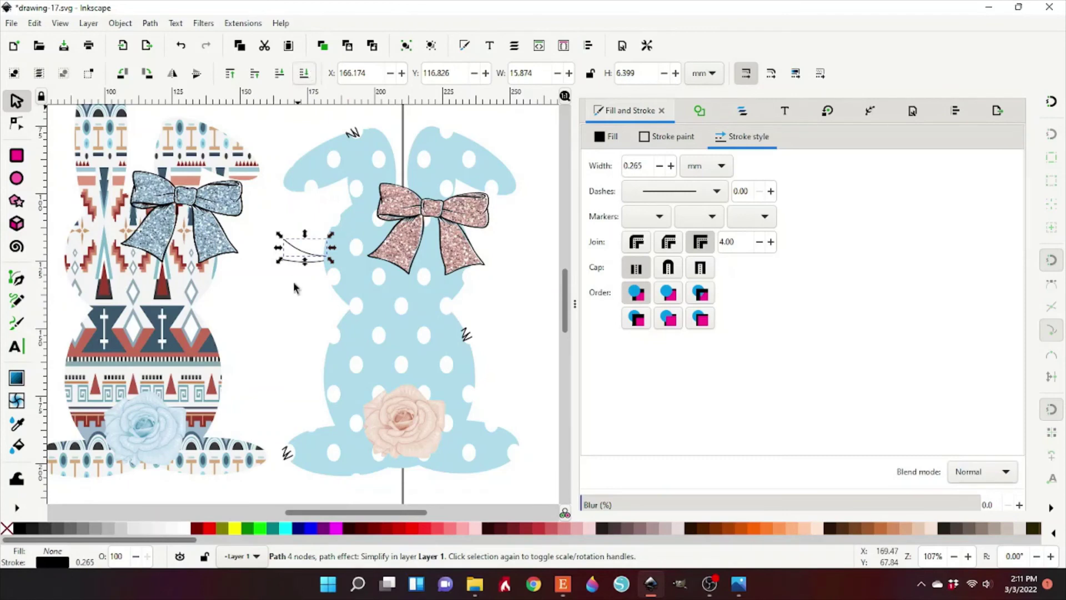
{"action": "left_click", "coordinate": [298, 301]}
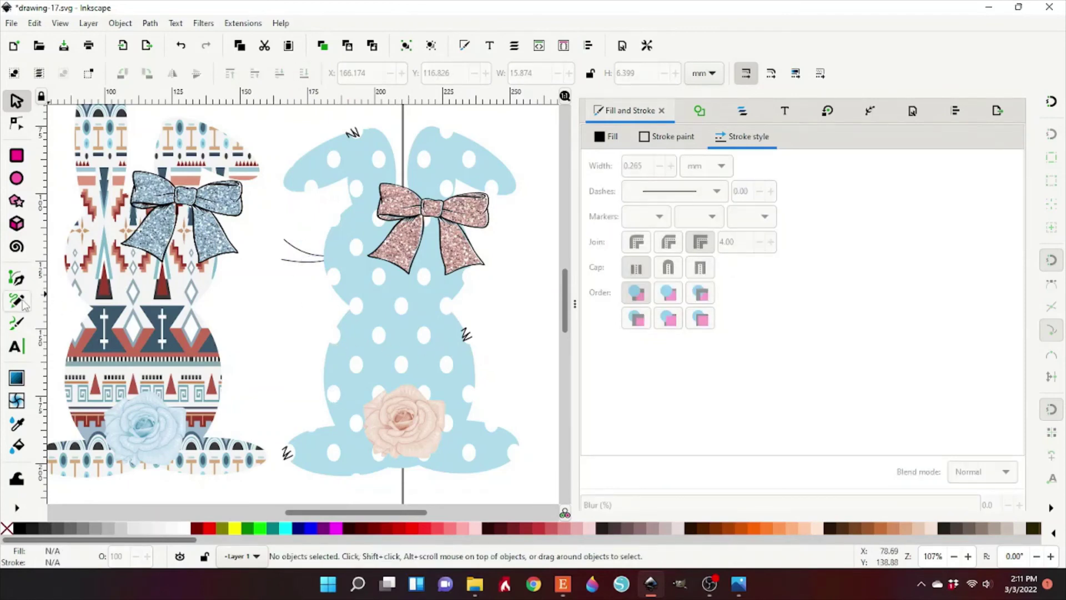
- Draw short accent strokes at the bunny's lower corners, ears, right side and left cheek
{"action": "left_click", "coordinate": [21, 301]}
{"action": "left_click_drag", "start_coordinate": [295, 443], "coordinate": [313, 433]}
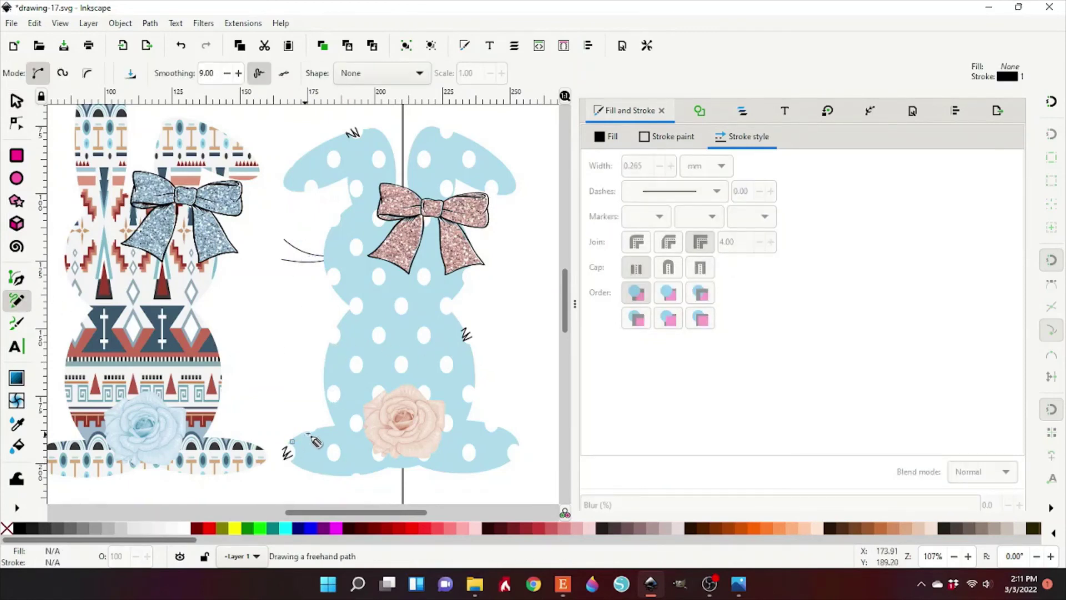
{"action": "left_click_drag", "start_coordinate": [515, 445], "coordinate": [494, 461]}
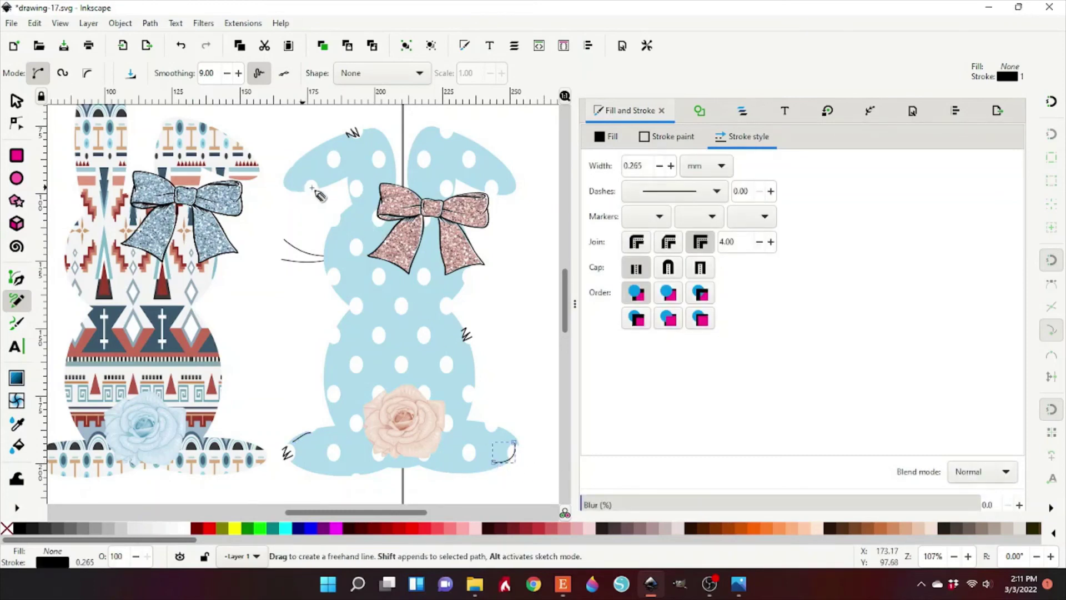
{"action": "left_click_drag", "start_coordinate": [305, 188], "coordinate": [329, 182]}
{"action": "mouse_move", "coordinate": [488, 154]}
{"action": "left_mouse_down"}
{"action": "mouse_move", "coordinate": [506, 174]}
{"action": "mouse_move", "coordinate": [503, 186]}
{"action": "left_mouse_up"}
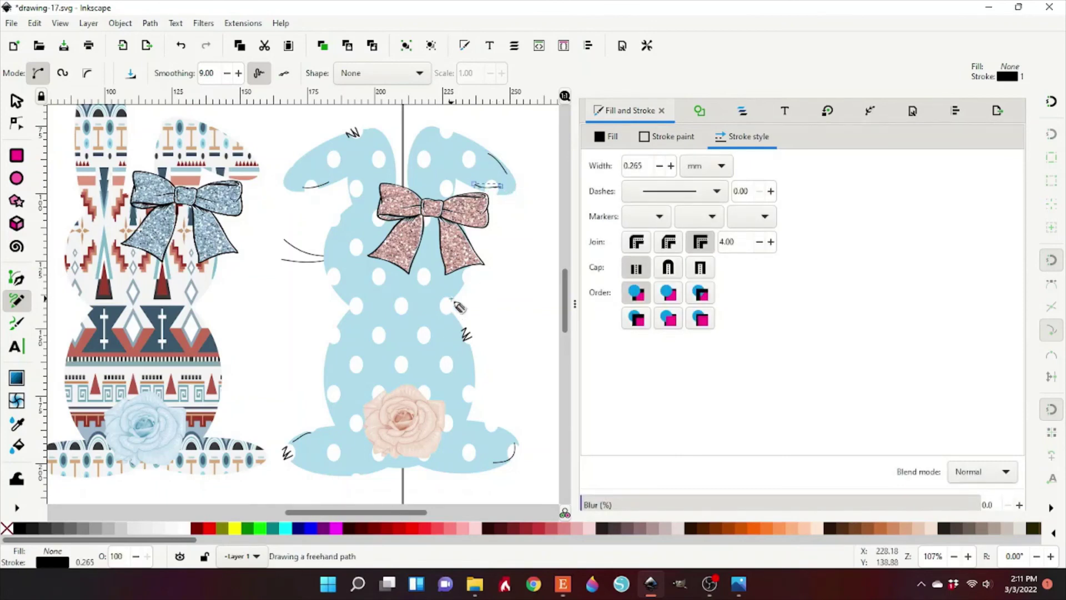
{"action": "left_click_drag", "start_coordinate": [447, 300], "coordinate": [461, 281]}
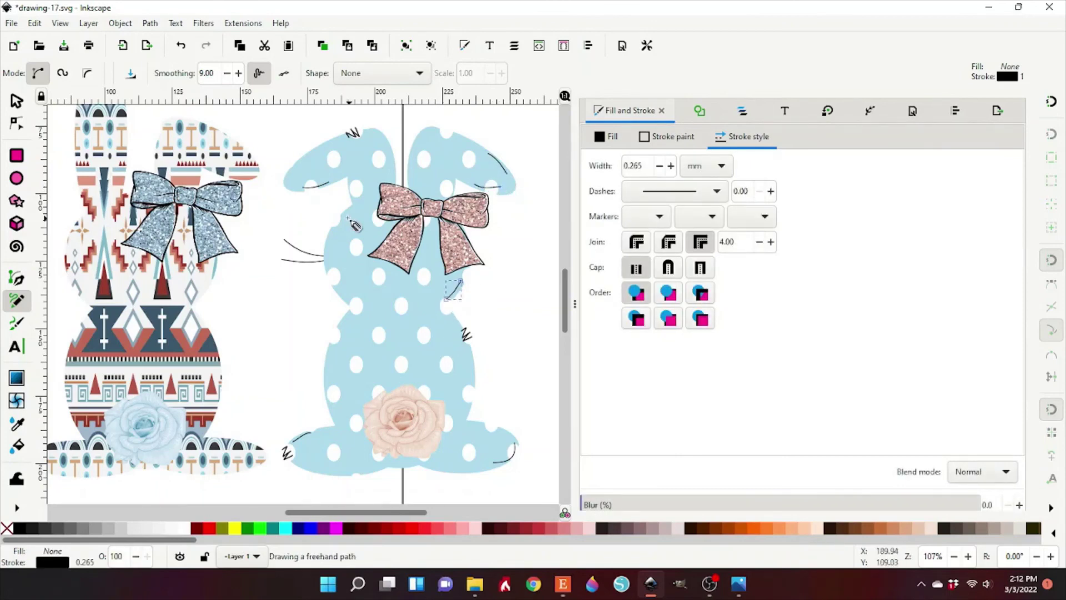
{"action": "left_click_drag", "start_coordinate": [346, 215], "coordinate": [334, 241]}
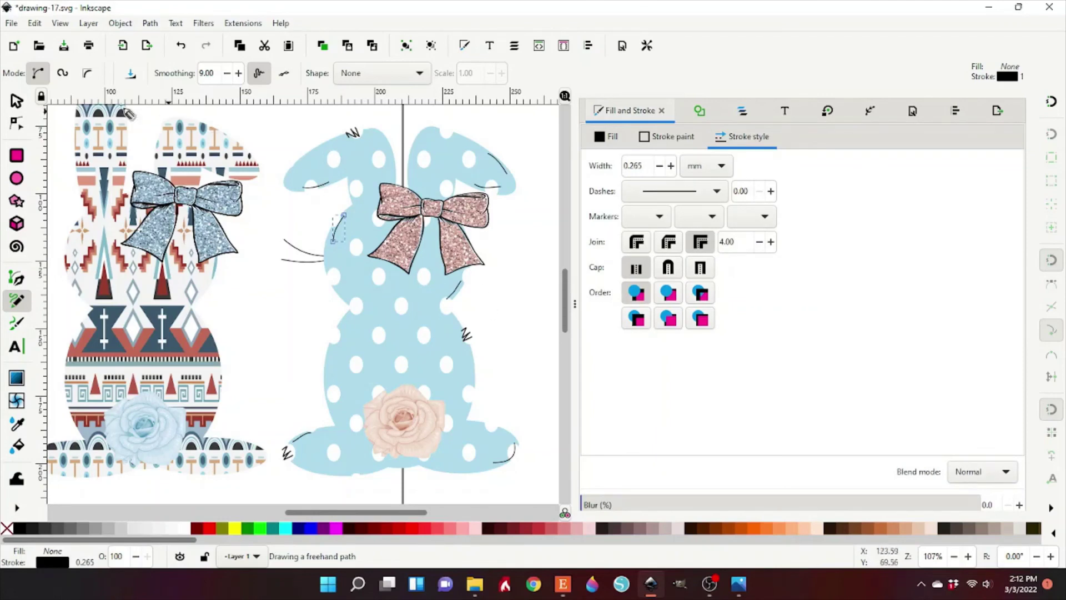
- Thicken the bottom-left and bottom-right accent strokes with the stroke width control
{"action": "left_click", "coordinate": [17, 100]}
{"action": "left_click", "coordinate": [307, 434]}
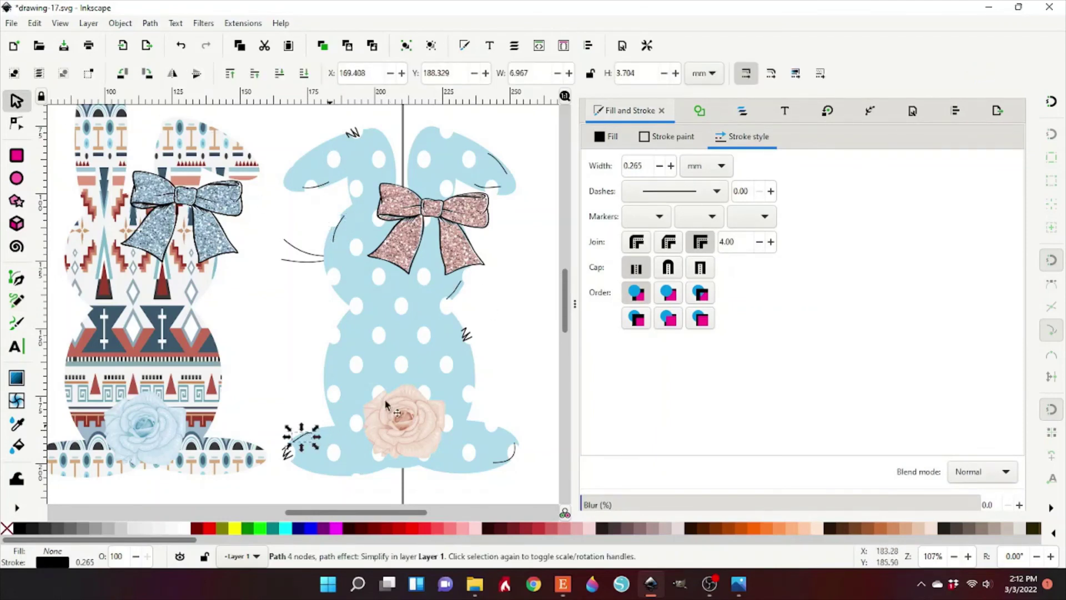
{"action": "left_click", "coordinate": [671, 165]}
{"action": "left_click", "coordinate": [671, 166]}
{"action": "left_click", "coordinate": [670, 166]}
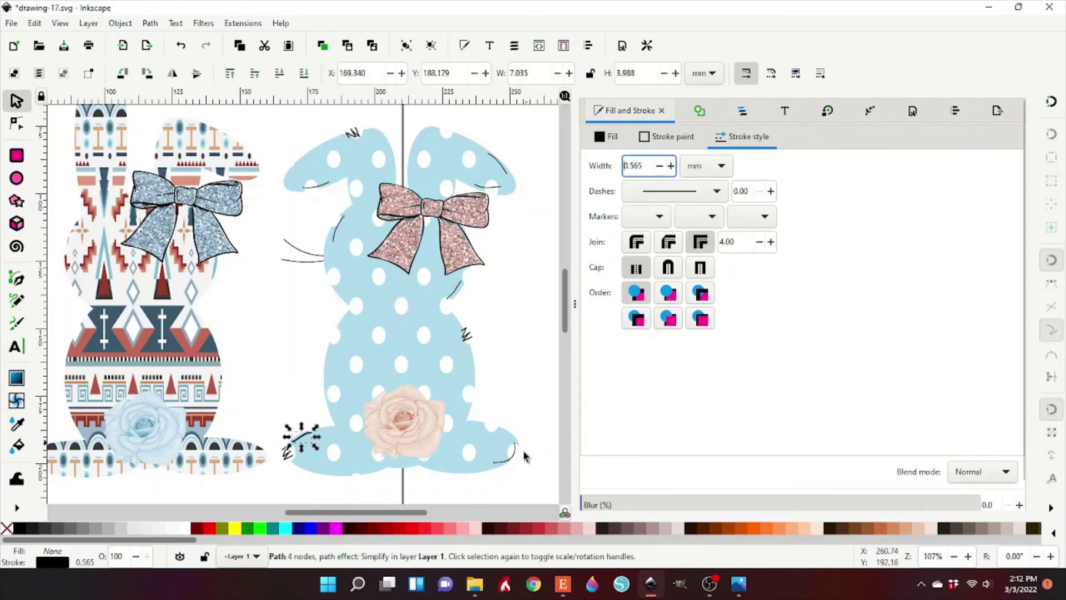
{"action": "key", "text": "Tab"}
{"action": "left_click", "coordinate": [671, 165]}
{"action": "left_click", "coordinate": [671, 165]}
{"action": "left_click", "coordinate": [670, 166]}
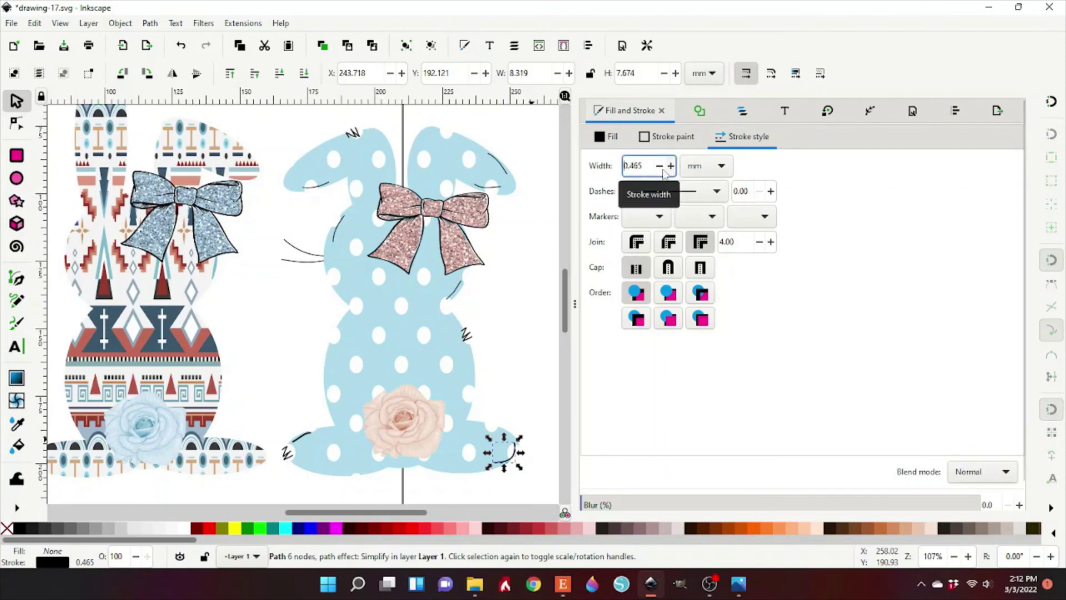
{"action": "key", "text": "shift+Tab"}
{"action": "left_click", "coordinate": [660, 165]}
{"action": "left_click", "coordinate": [301, 358]}
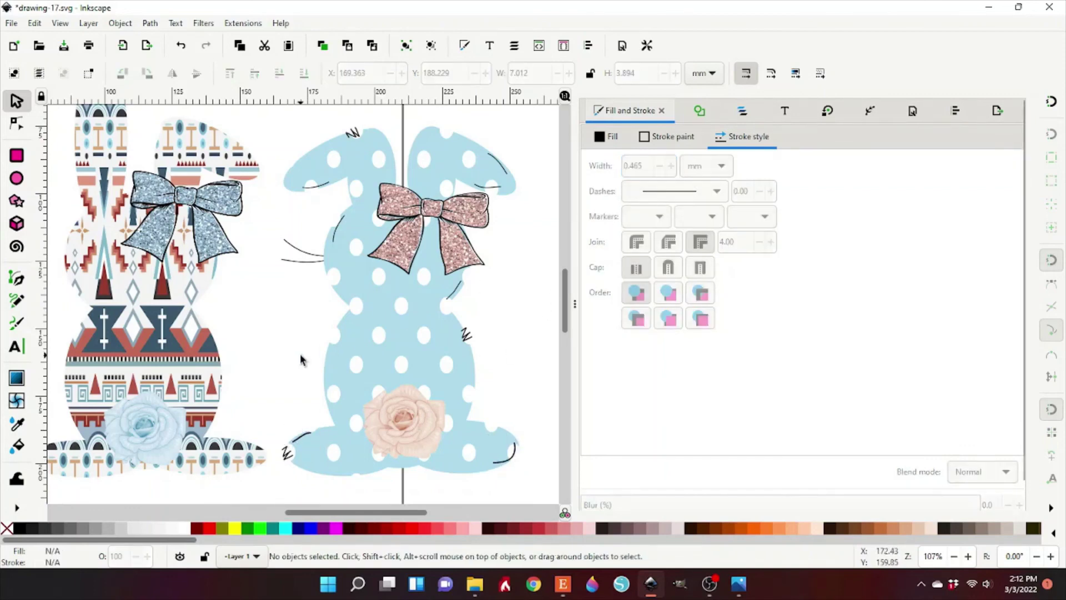
- Adjust the stroke width of the right-side, left-cheek and ear accent strokes
{"action": "left_click", "coordinate": [452, 294]}
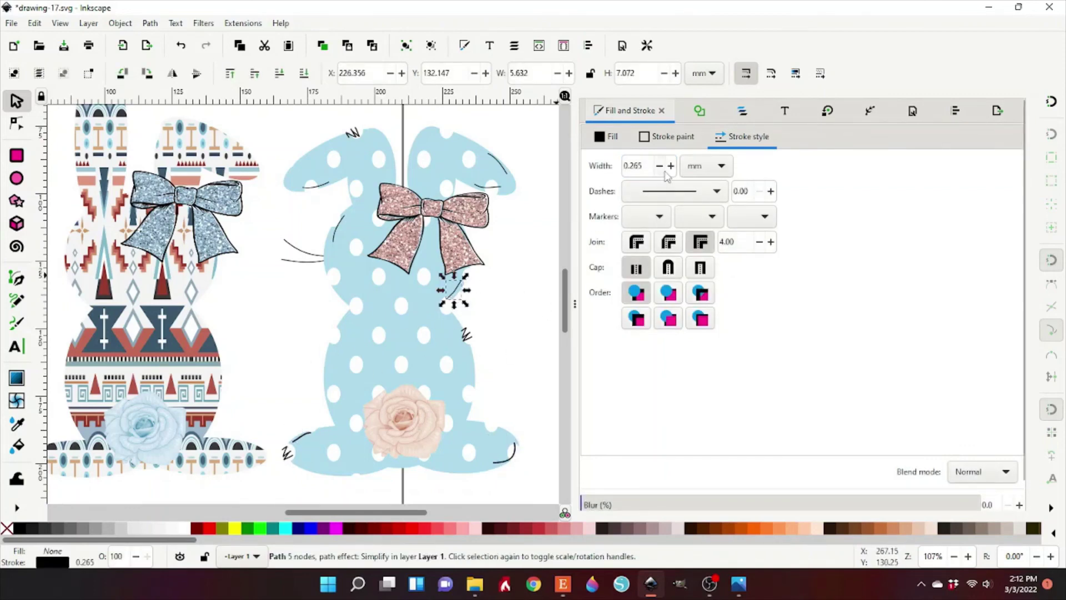
{"action": "left_click", "coordinate": [531, 284]}
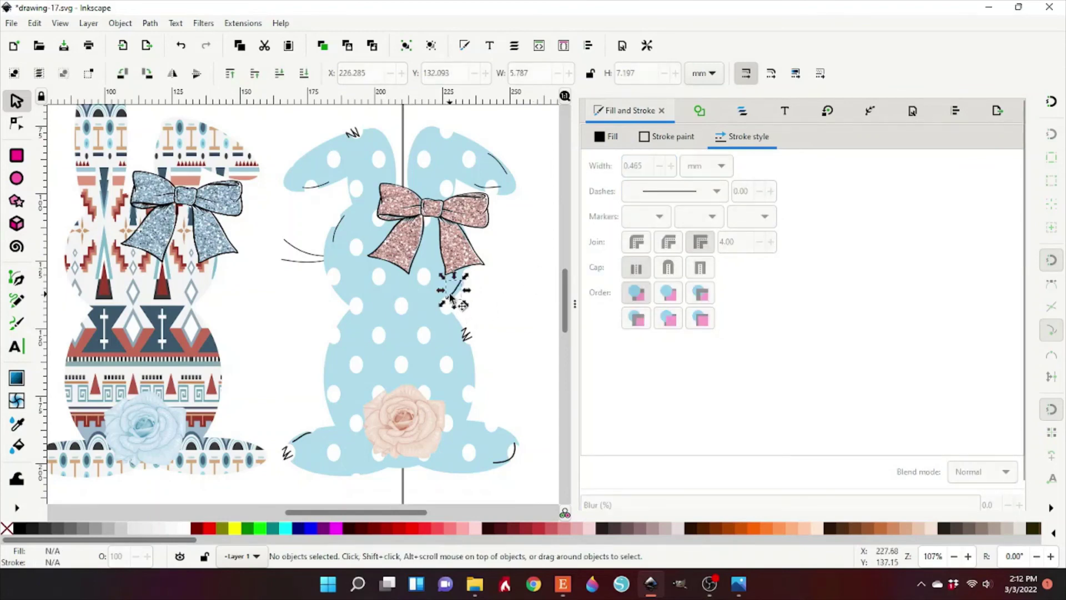
{"action": "left_click", "coordinate": [456, 289]}
{"action": "left_click", "coordinate": [335, 228]}
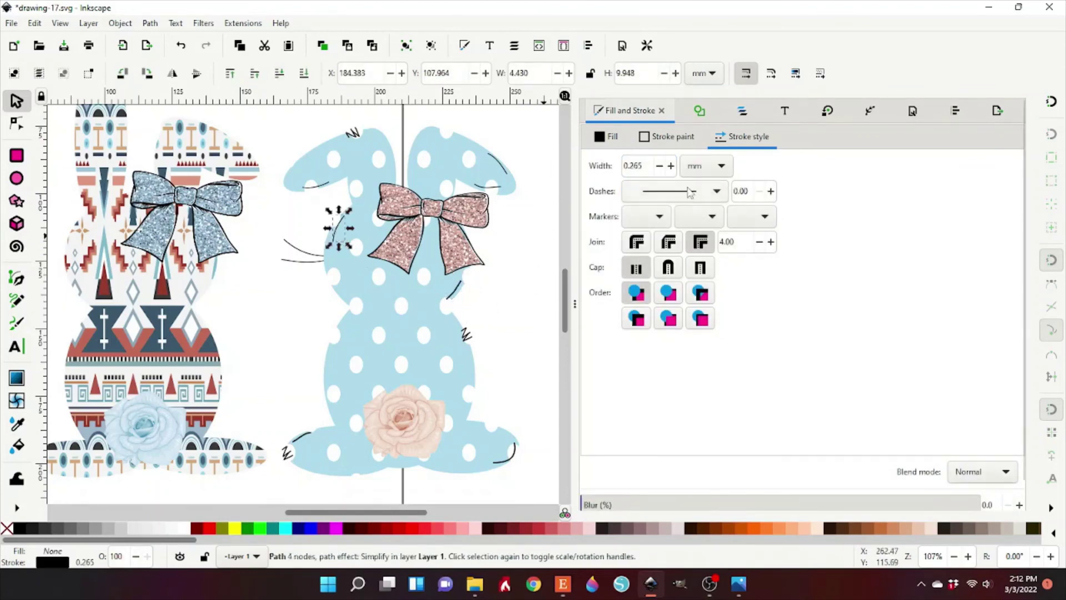
{"action": "left_click", "coordinate": [639, 166]}
{"action": "type", "text": "0.465"}
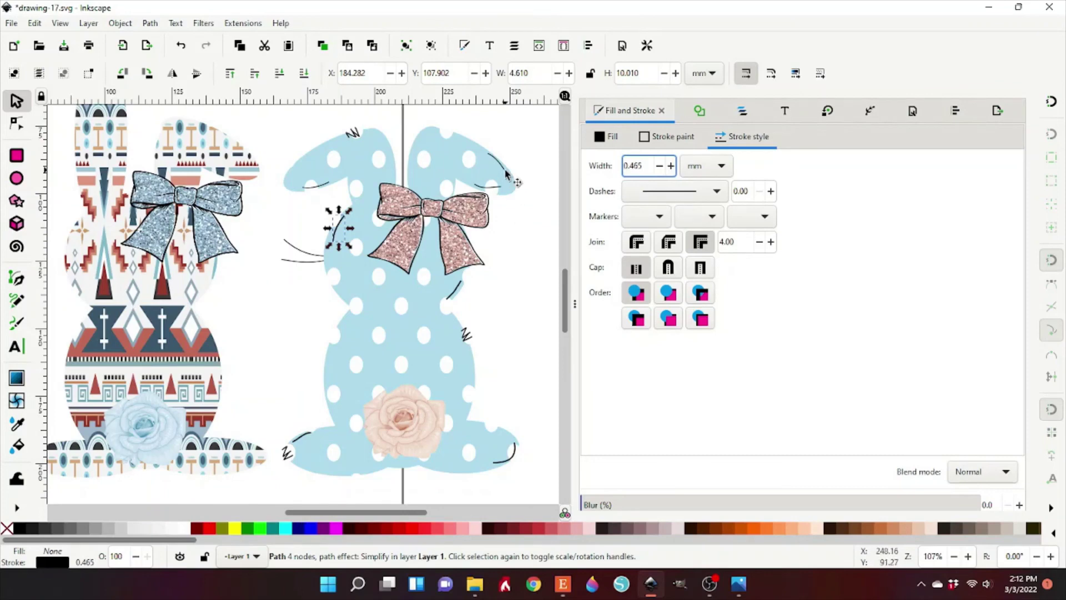
{"action": "left_click", "coordinate": [506, 174]}
{"action": "left_click", "coordinate": [670, 166]}
{"action": "left_click", "coordinate": [525, 251]}
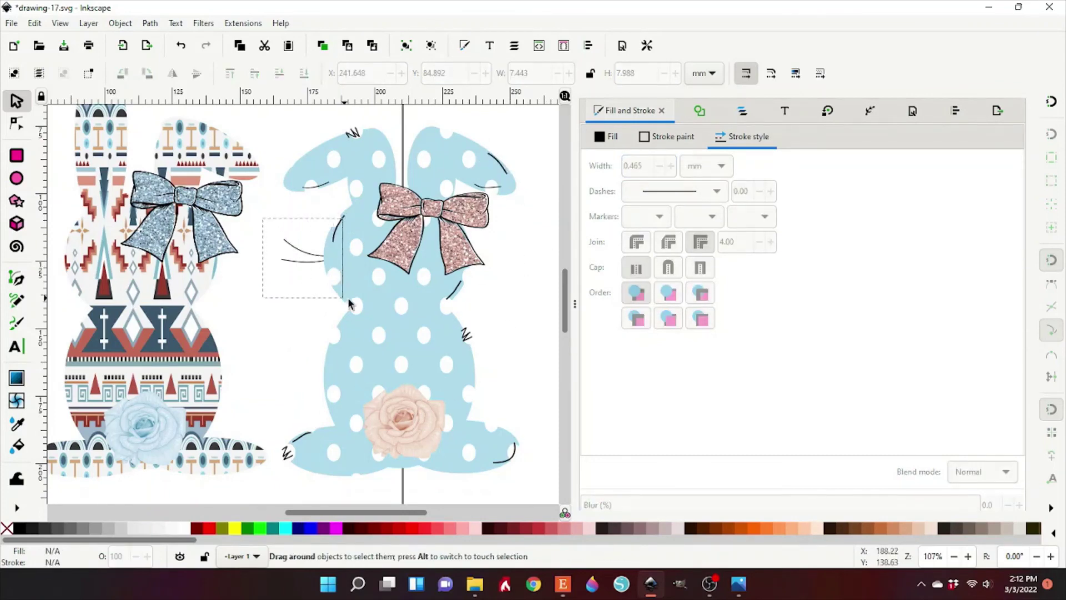
- Duplicate both left whiskers and move the copies onto the bunny's right cheek
{"action": "left_click_drag", "start_coordinate": [261, 218], "coordinate": [330, 303]}
{"action": "right_click", "coordinate": [328, 303]}
{"action": "left_click", "coordinate": [346, 286]}
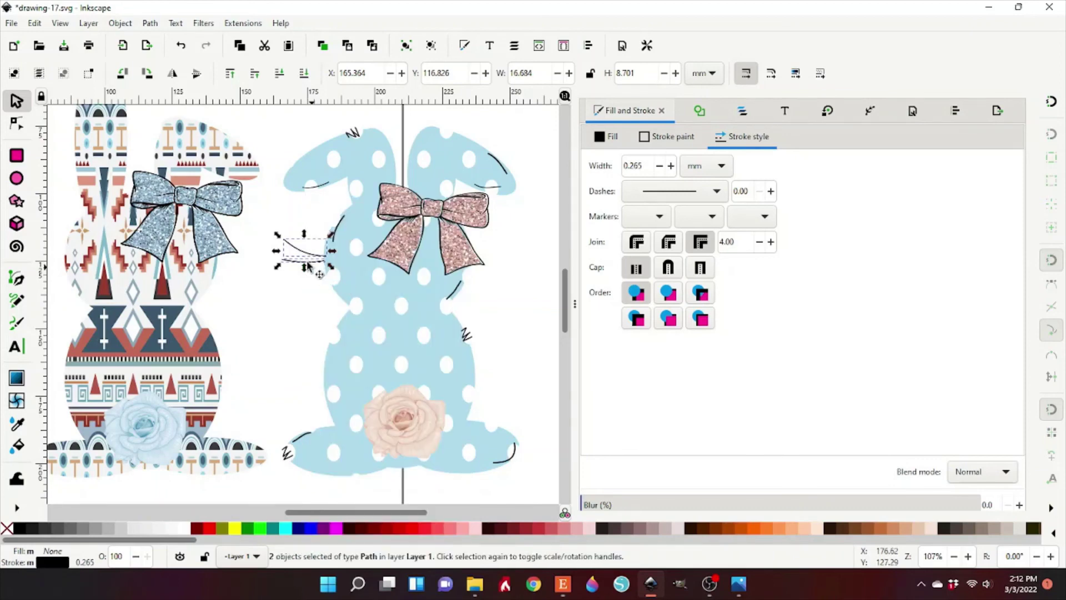
{"action": "mouse_move", "coordinate": [328, 266]}
{"action": "left_mouse_down"}
{"action": "mouse_move", "coordinate": [526, 268]}
{"action": "mouse_move", "coordinate": [491, 284]}
{"action": "left_mouse_up"}
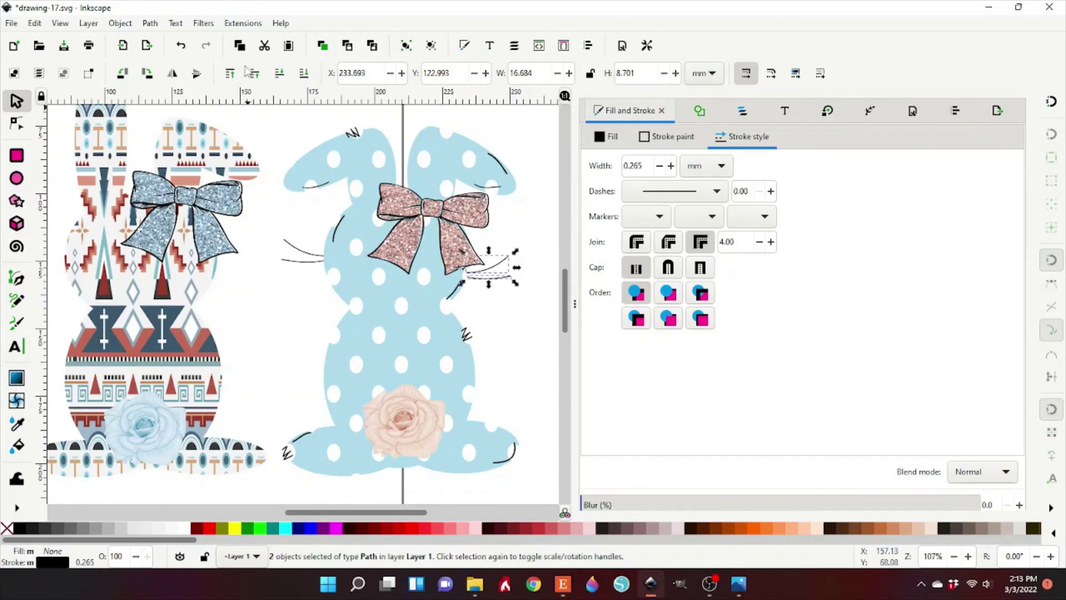
{"action": "left_click", "coordinate": [257, 294]}
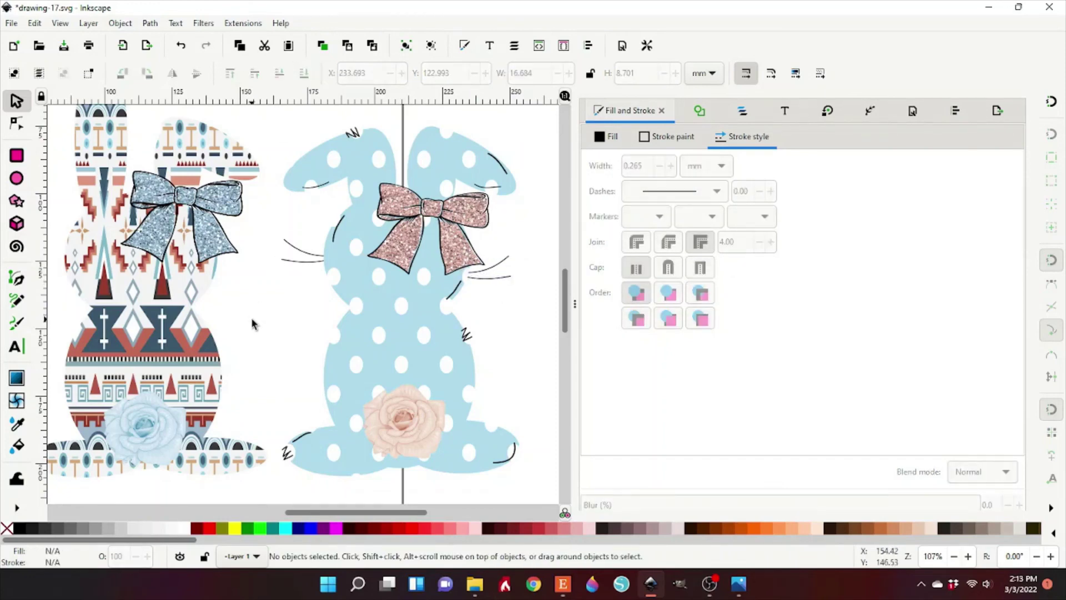
{"action": "scroll", "coordinate": [262, 326], "scroll_direction": "up", "scroll_amount": 2}
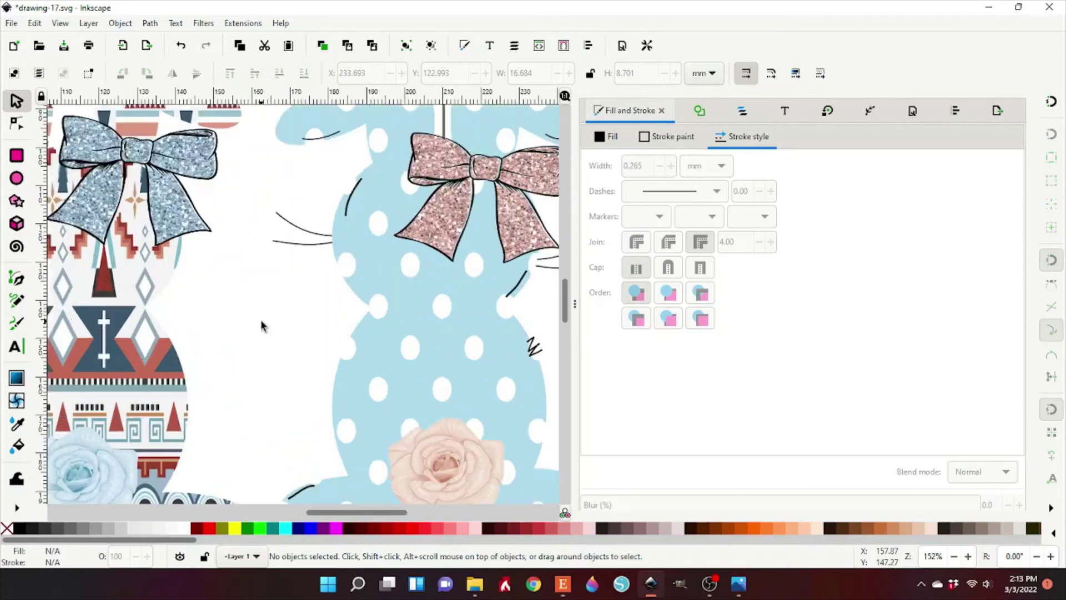
{"action": "scroll", "coordinate": [262, 326], "scroll_direction": "up", "scroll_amount": 1}
{"action": "scroll", "coordinate": [262, 326], "scroll_direction": "down", "scroll_amount": 1}
{"action": "scroll", "coordinate": [261, 326], "scroll_direction": "down", "scroll_amount": 2}
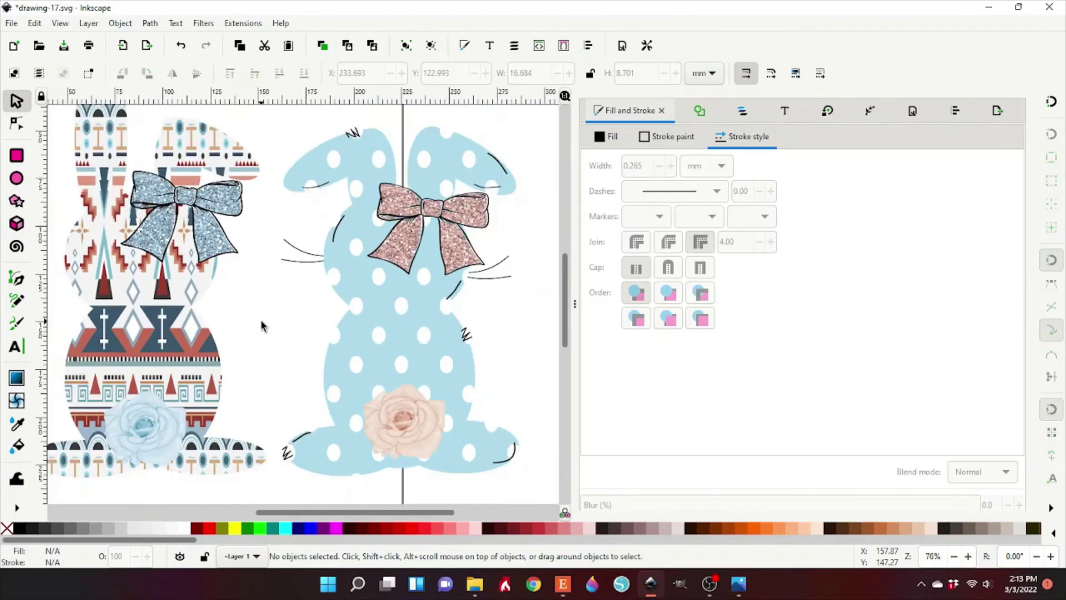